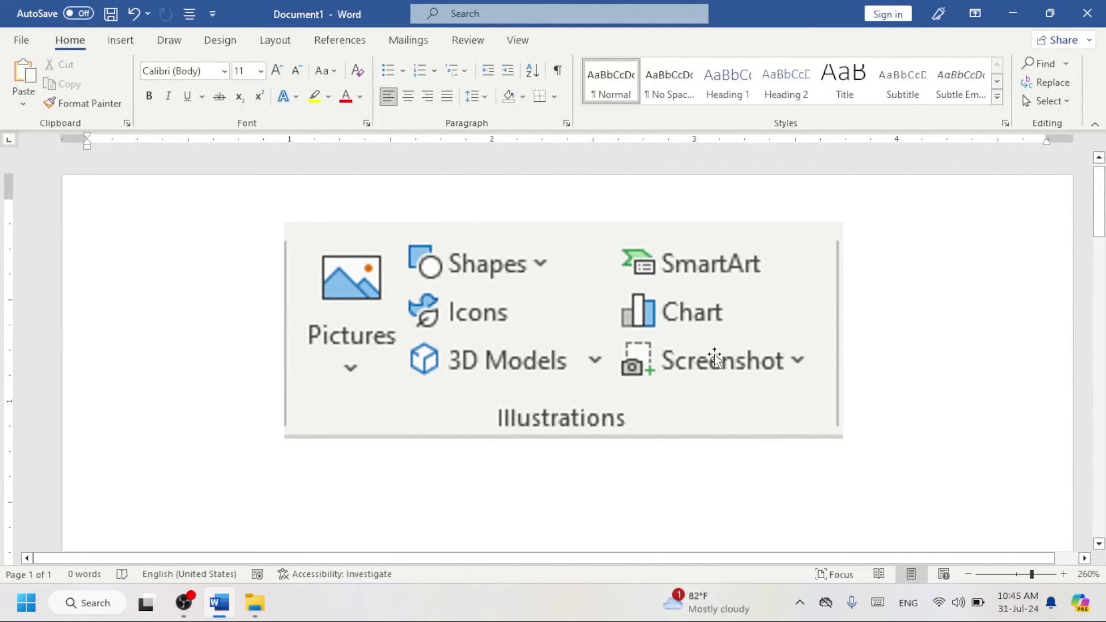
Step: Switch to the Insert ribbon in the blank Document1 to reach picture and illustration options
{"action": "left_click", "coordinate": [120, 40]}
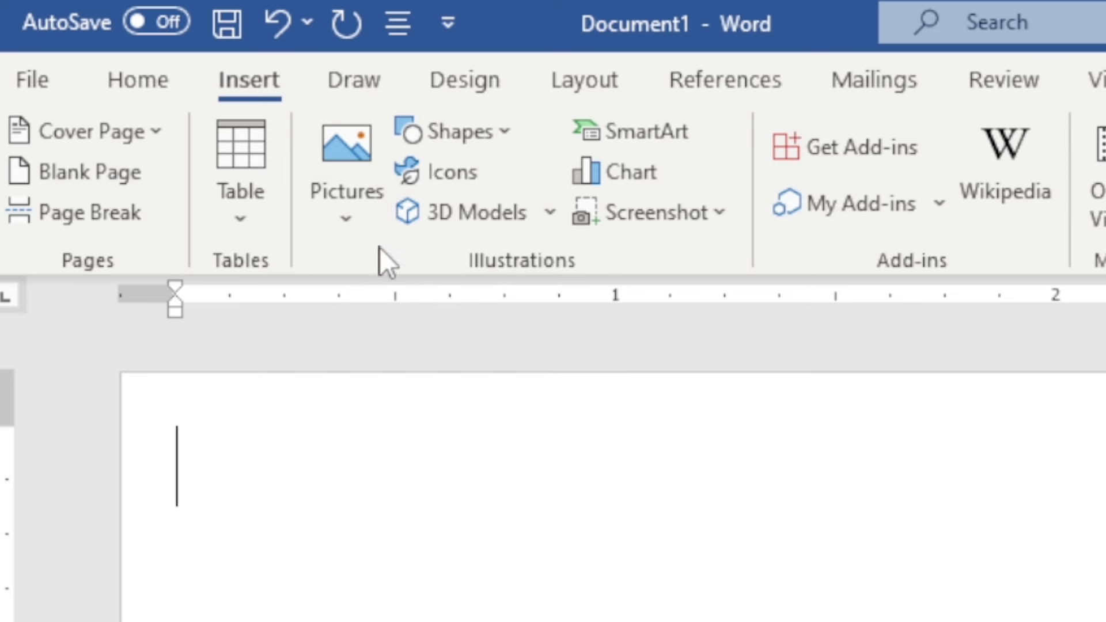
Step: Start inserting a picture from this device and browse to Local Disk (E:)
{"action": "left_click", "coordinate": [358, 167]}
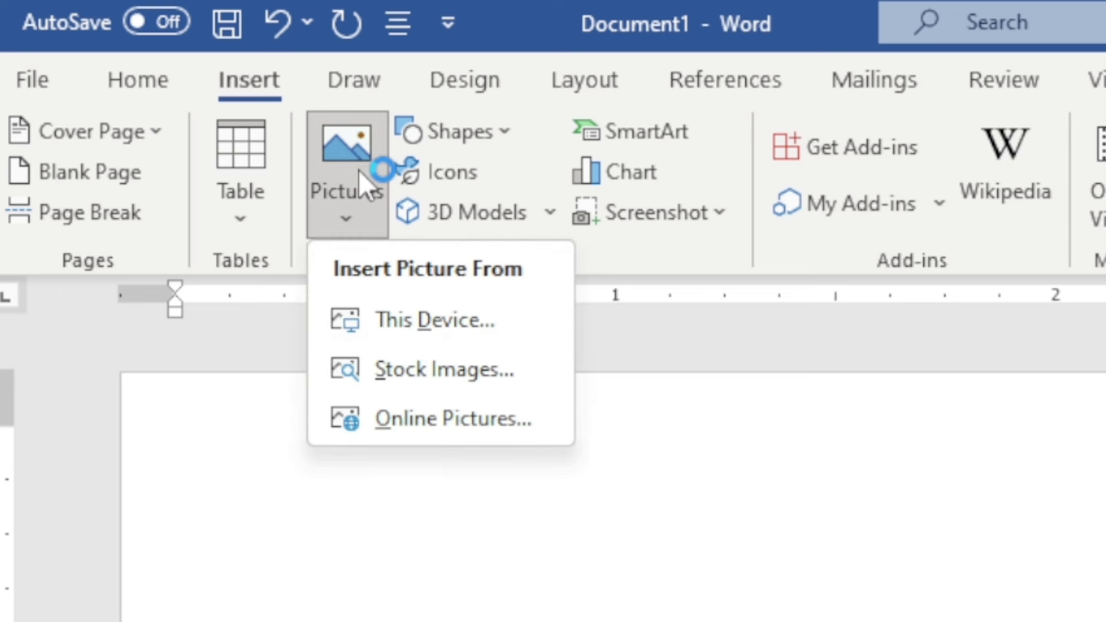
{"action": "left_click", "coordinate": [478, 325]}
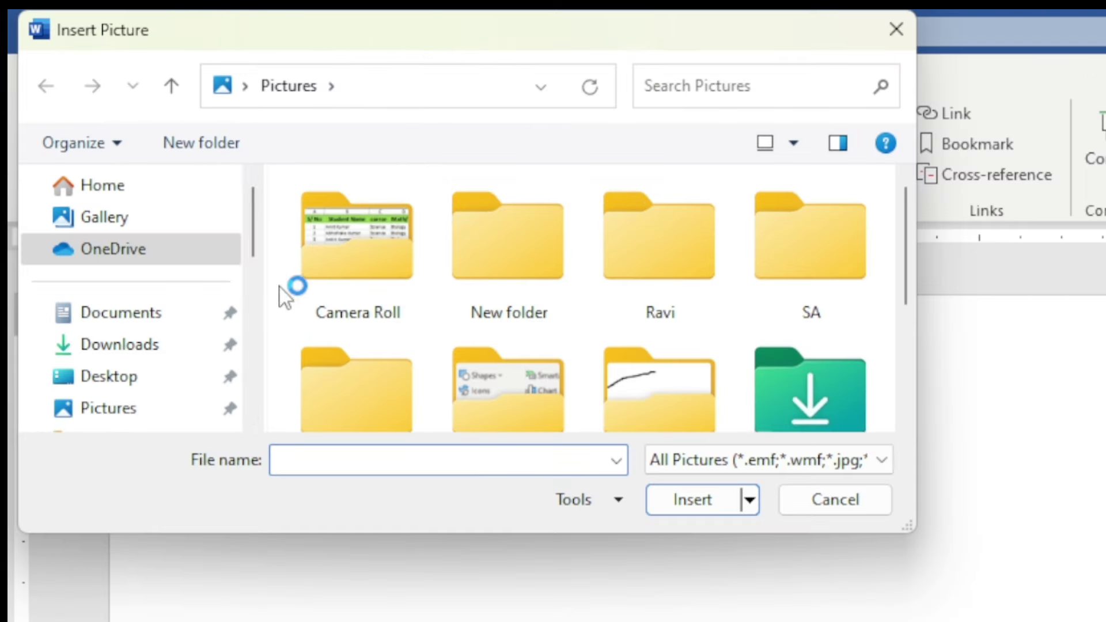
{"action": "left_click_drag", "start_coordinate": [250, 224], "coordinate": [264, 368]}
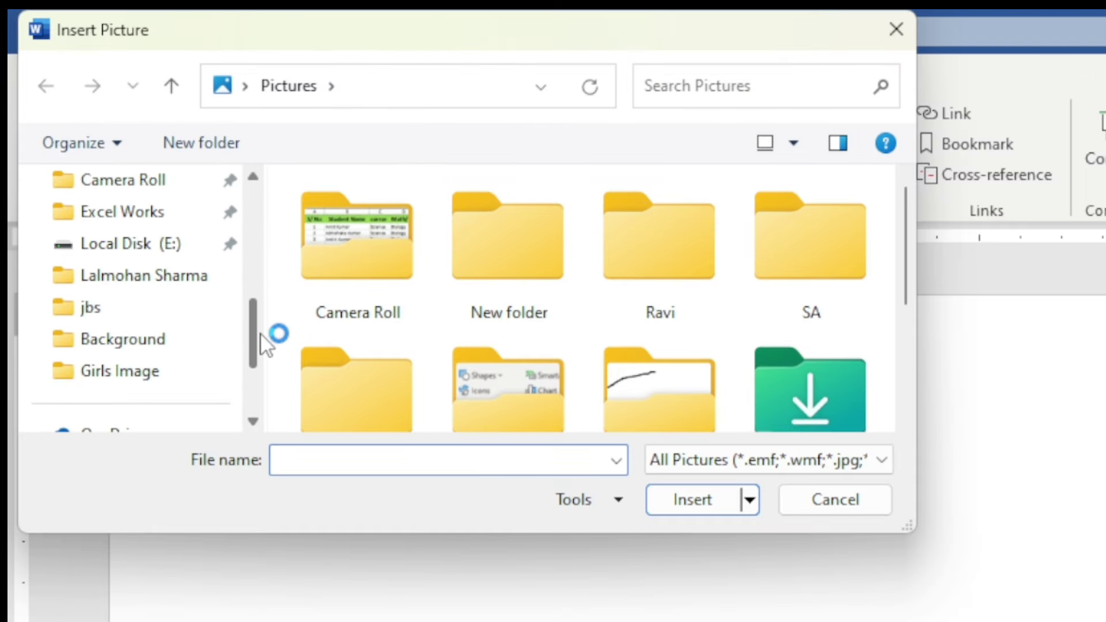
{"action": "left_click_drag", "start_coordinate": [264, 369], "coordinate": [264, 182]}
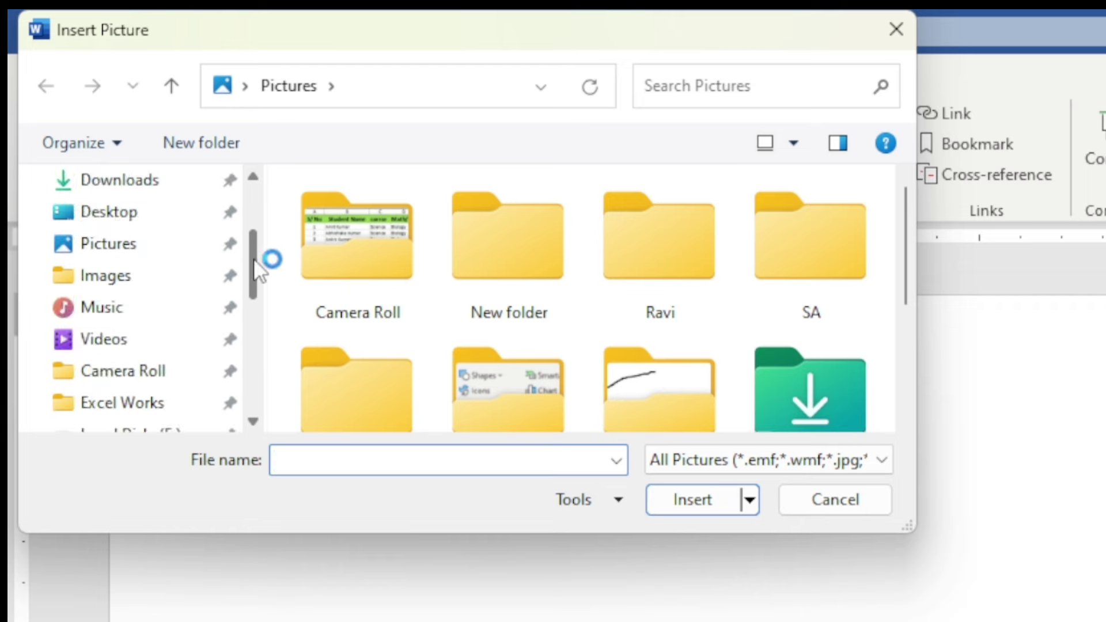
{"action": "left_click", "coordinate": [245, 87]}
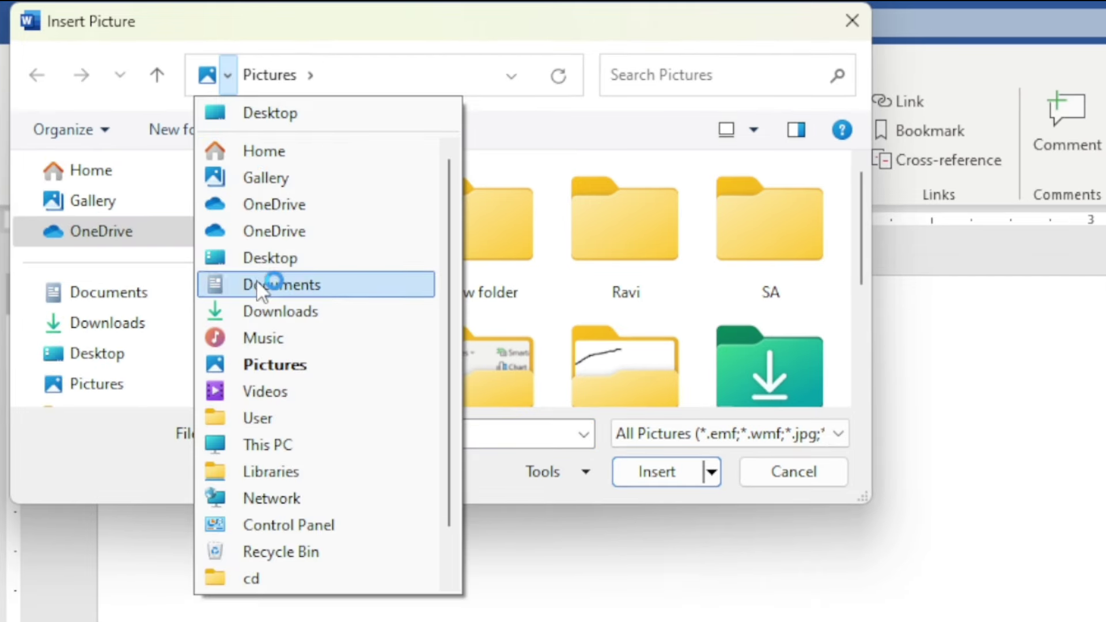
{"action": "left_click", "coordinate": [286, 451]}
{"action": "double_click", "coordinate": [469, 369]}
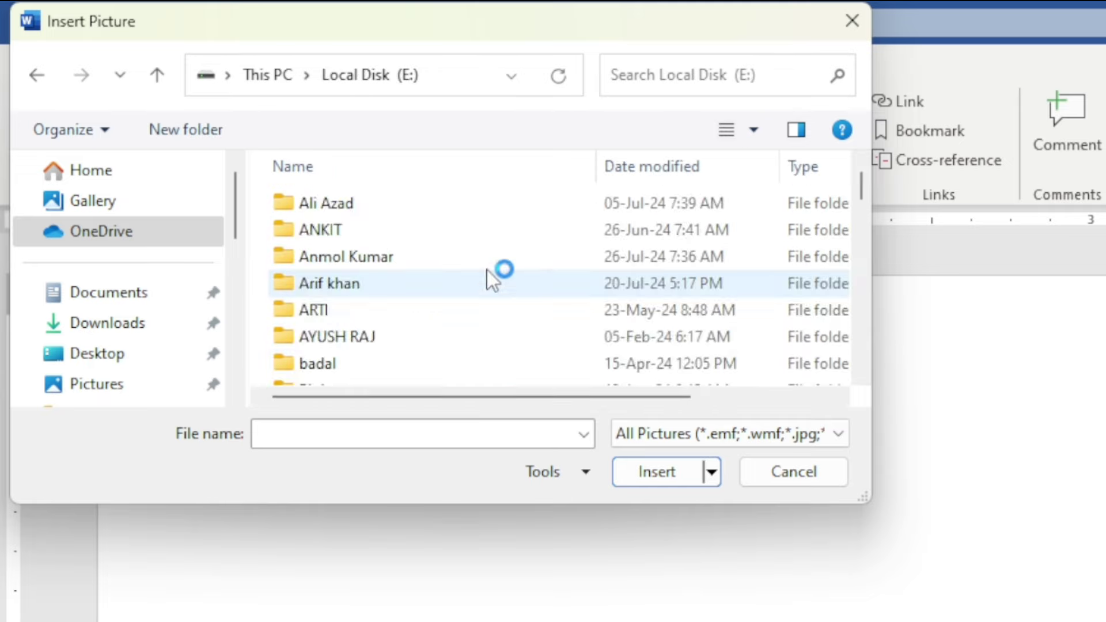
{"action": "scroll", "coordinate": [406, 319], "scroll_direction": "down", "scroll_amount": 5}
{"action": "scroll", "coordinate": [406, 319], "scroll_direction": "down", "scroll_amount": 5}
{"action": "scroll", "coordinate": [420, 351], "scroll_direction": "down", "scroll_amount": 2}
{"action": "scroll", "coordinate": [415, 314], "scroll_direction": "up", "scroll_amount": 4}
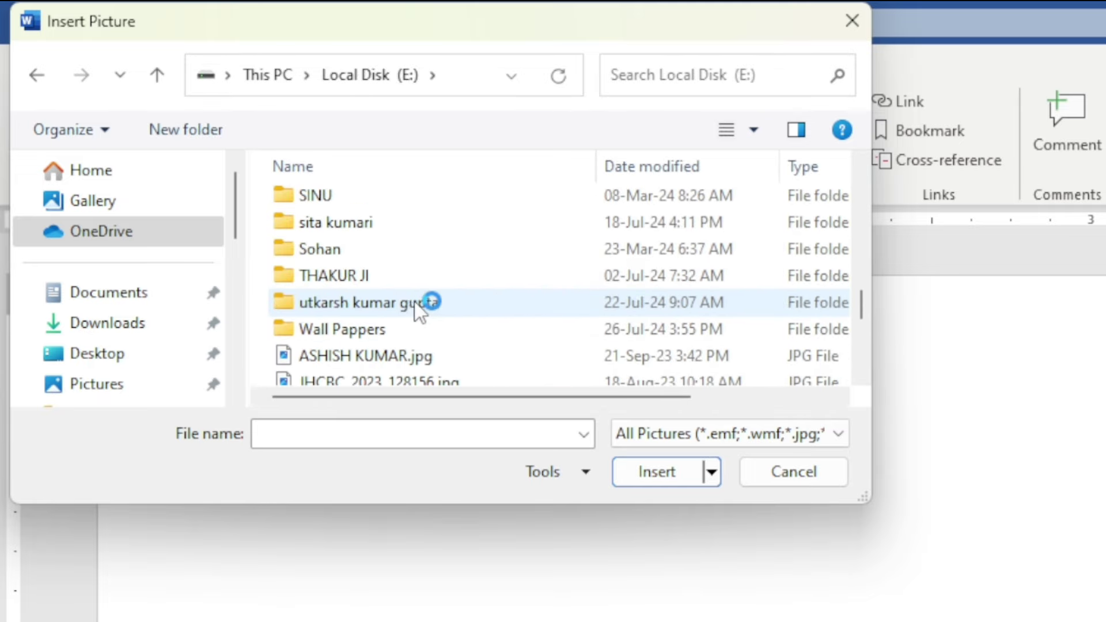
{"action": "double_click", "coordinate": [345, 329]}
{"action": "scroll", "coordinate": [628, 315], "scroll_direction": "down", "scroll_amount": 2}
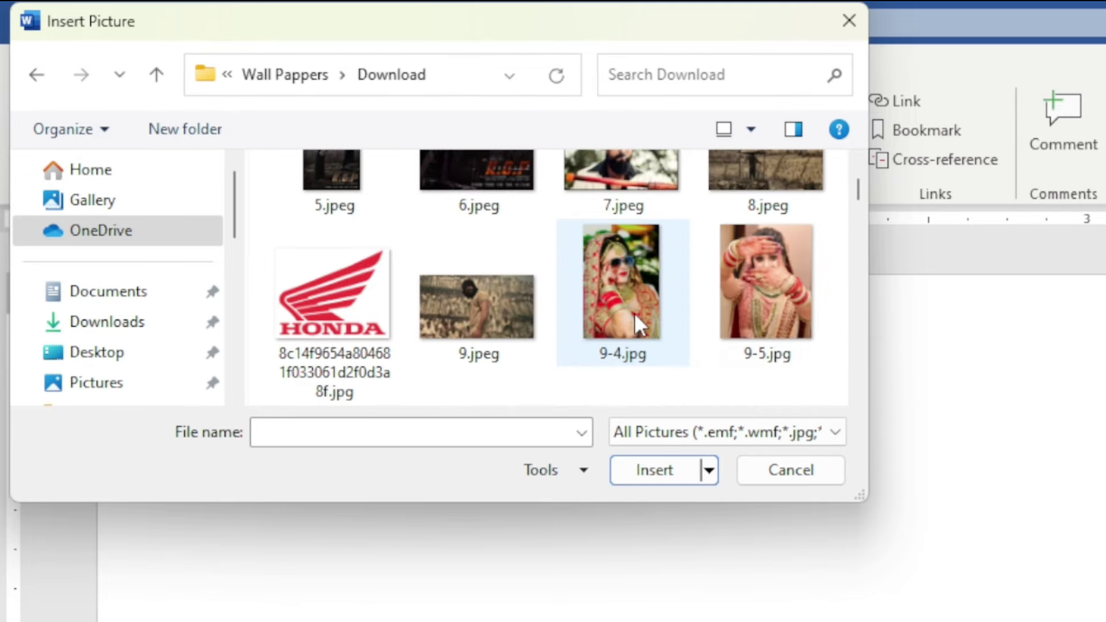
{"action": "scroll", "coordinate": [652, 322], "scroll_direction": "down", "scroll_amount": 2}
{"action": "scroll", "coordinate": [628, 323], "scroll_direction": "down", "scroll_amount": 4}
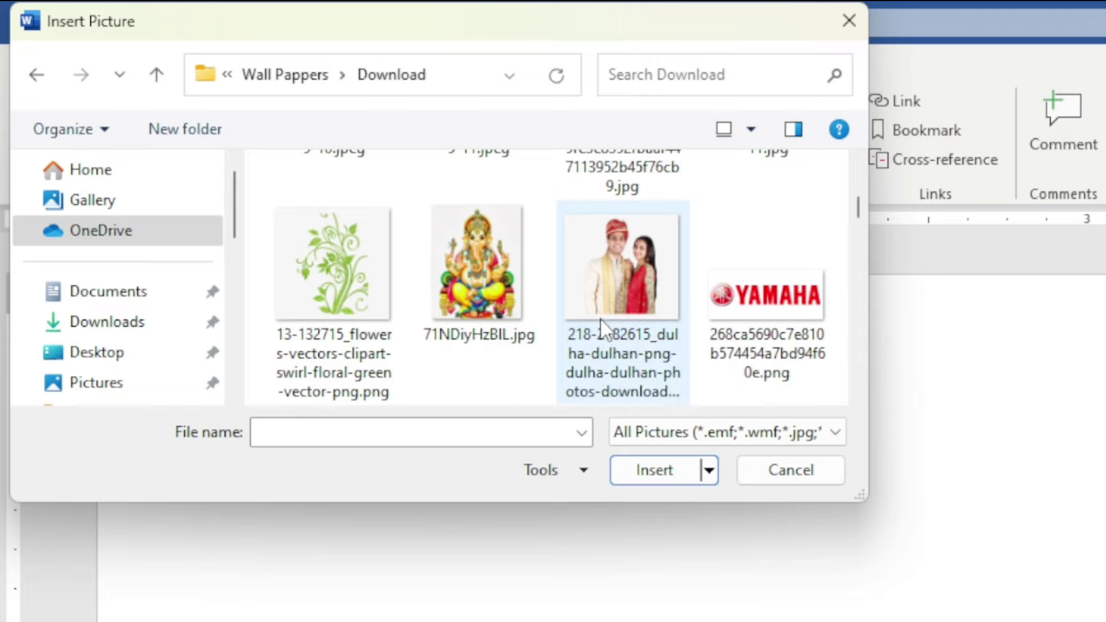
{"action": "scroll", "coordinate": [605, 319], "scroll_direction": "down", "scroll_amount": 2}
{"action": "scroll", "coordinate": [604, 314], "scroll_direction": "up", "scroll_amount": 2}
{"action": "left_click", "coordinate": [625, 245]}
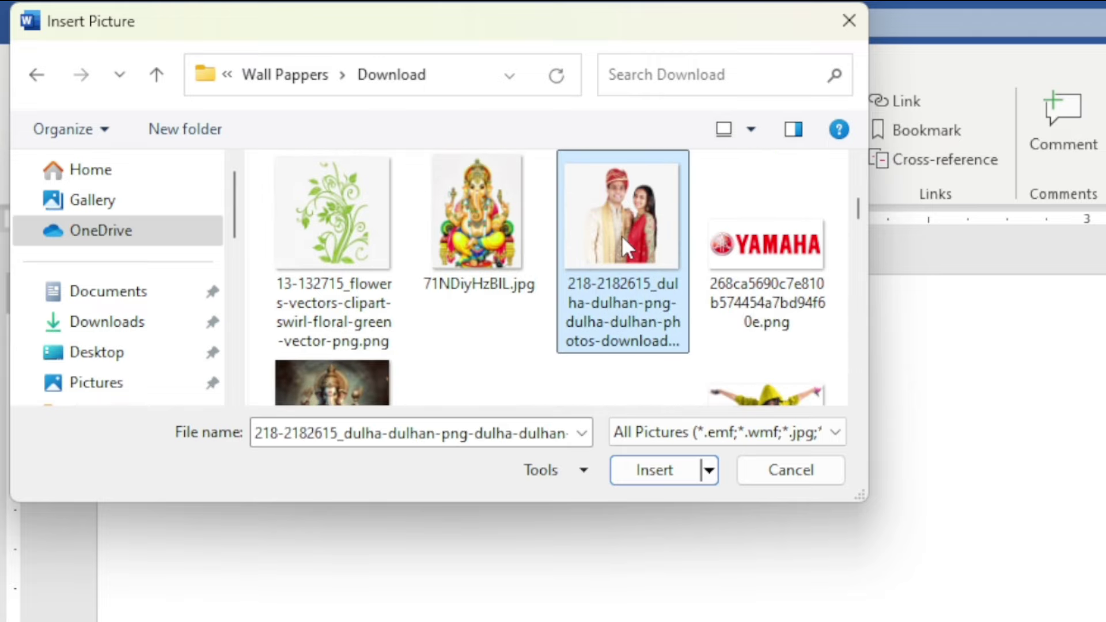
{"action": "double_click", "coordinate": [623, 237]}
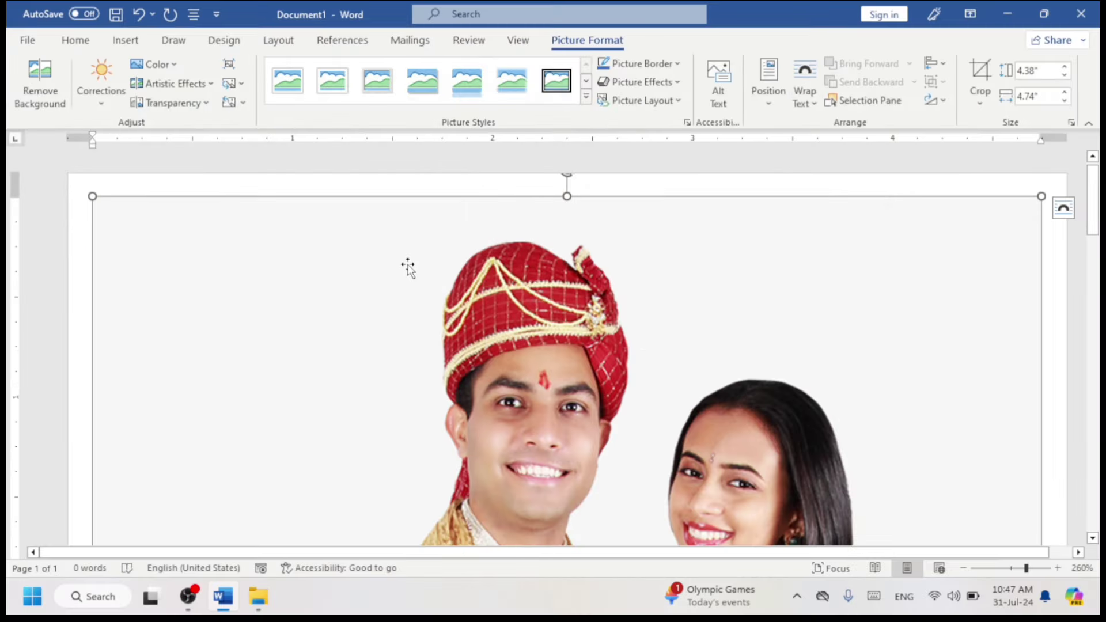
Step: Set the couple photo's text wrapping to In Front of Text
{"action": "scroll", "coordinate": [461, 276], "scroll_direction": "down", "scroll_amount": 3}
{"action": "scroll", "coordinate": [513, 283], "scroll_direction": "down", "scroll_amount": 5}
{"action": "scroll", "coordinate": [519, 284], "scroll_direction": "up", "scroll_amount": 4}
{"action": "scroll", "coordinate": [520, 285], "scroll_direction": "up", "scroll_amount": 3}
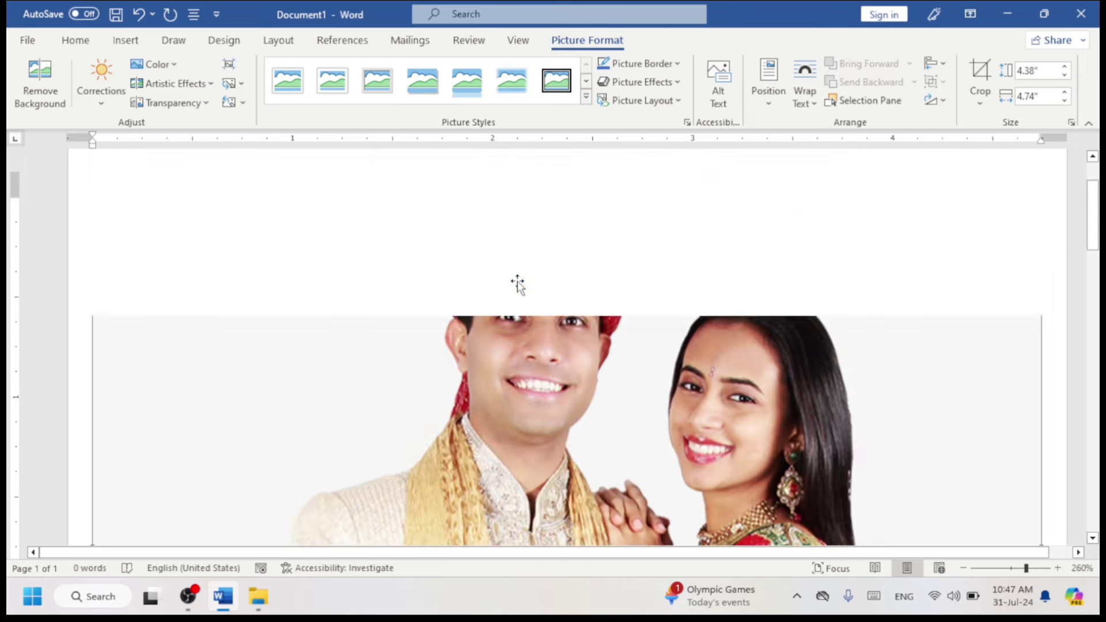
{"action": "scroll", "coordinate": [522, 288], "scroll_direction": "up", "scroll_amount": 1}
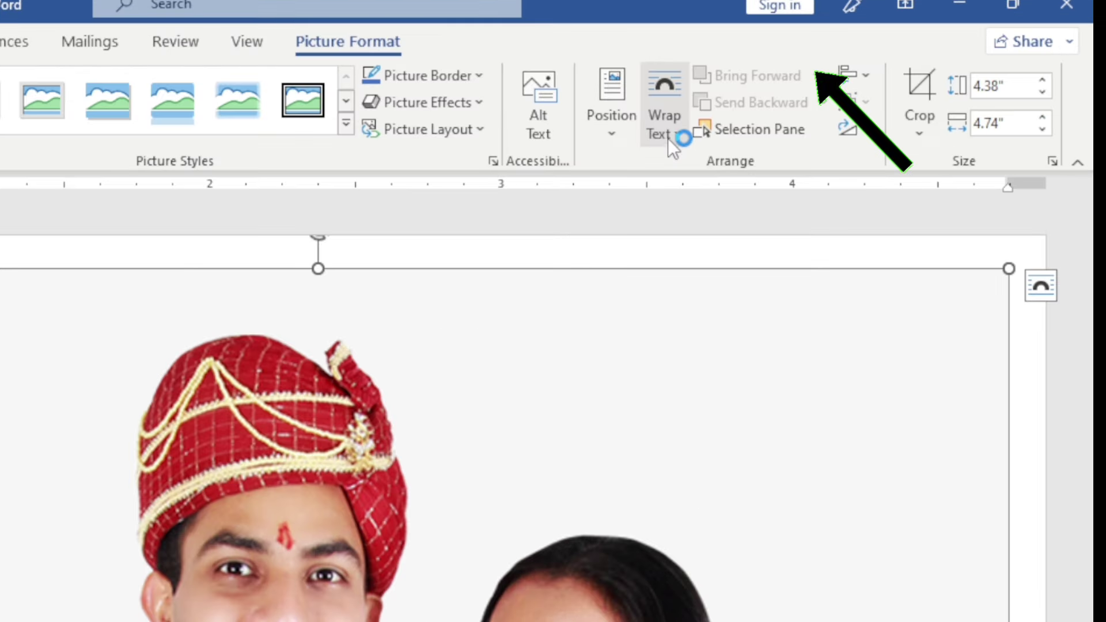
{"action": "left_click", "coordinate": [668, 138]}
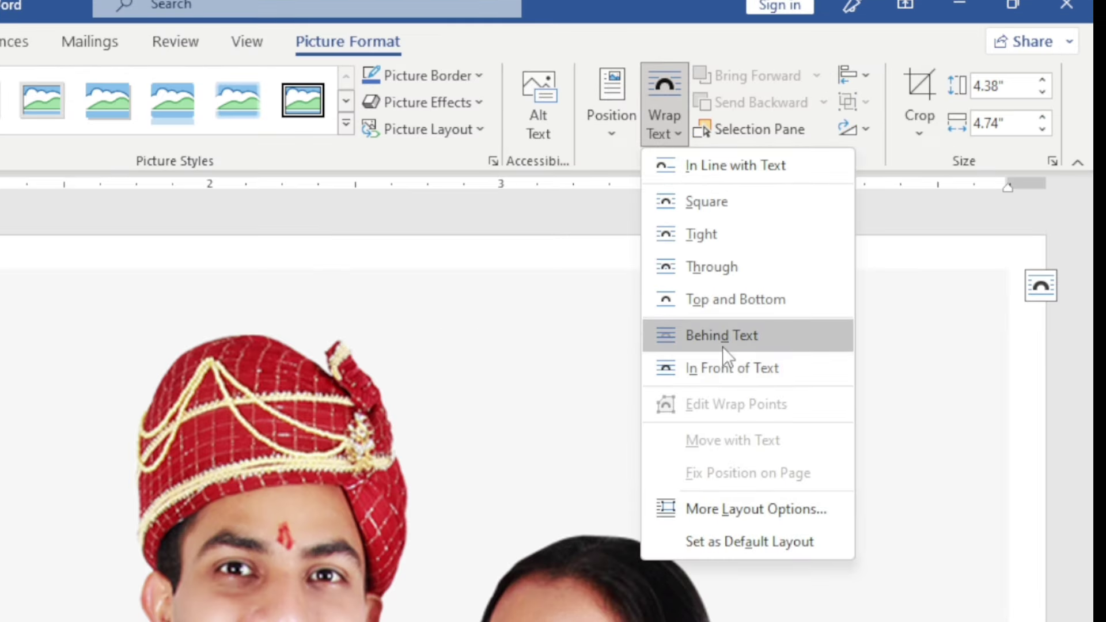
{"action": "left_click", "coordinate": [716, 362]}
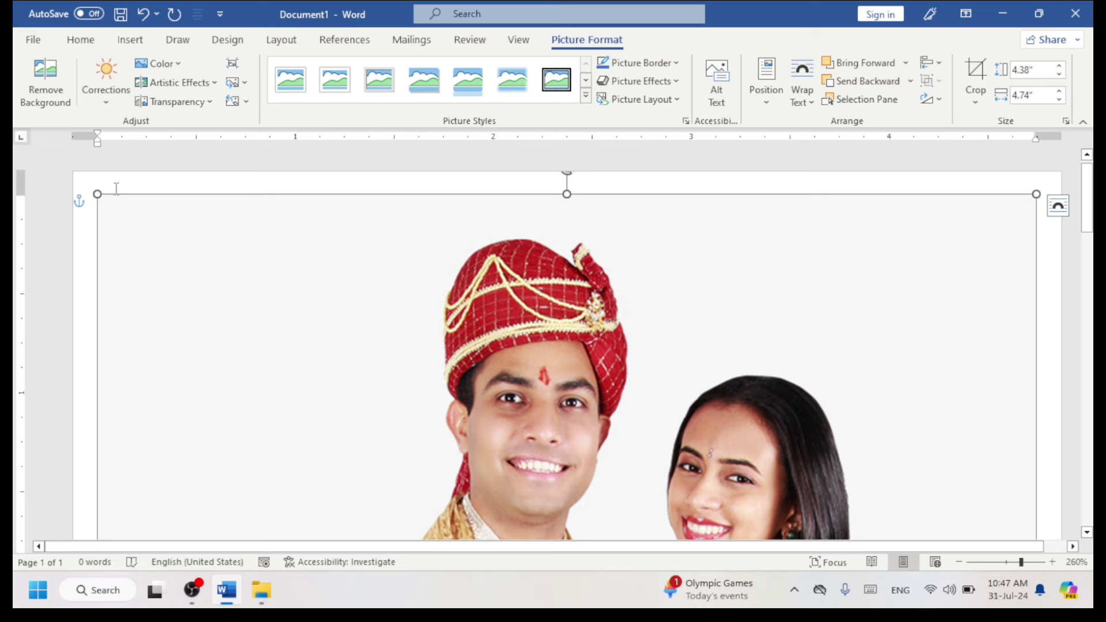
Step: Shrink the photo to 1.42 × 1.54 inches and move it near the page centre
{"action": "left_click_drag", "start_coordinate": [92, 191], "coordinate": [513, 303]}
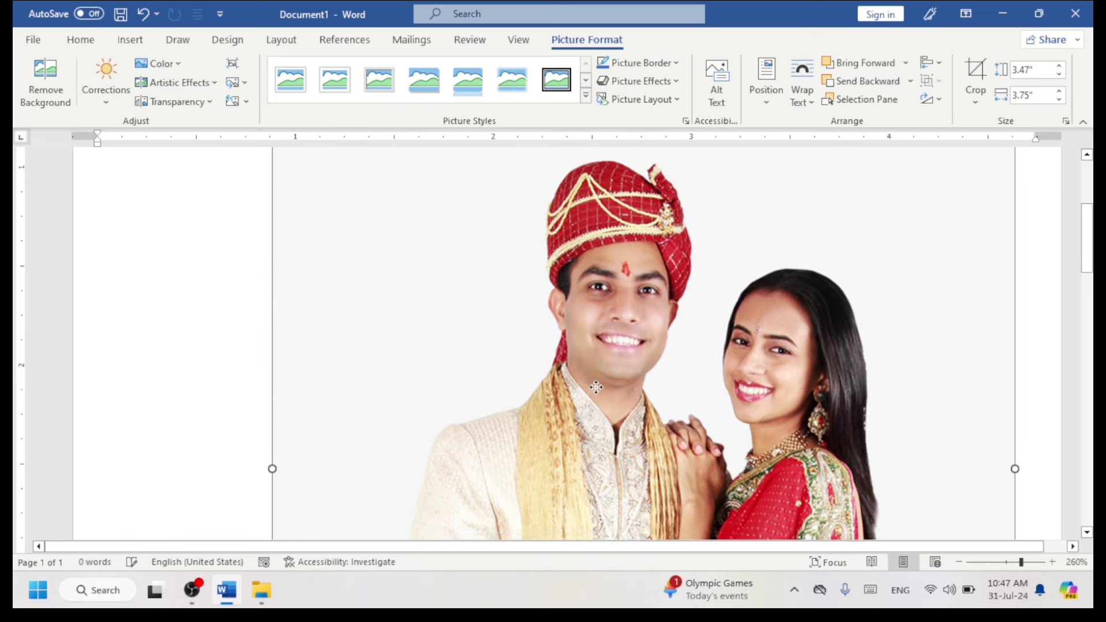
{"action": "left_click_drag", "start_coordinate": [308, 200], "coordinate": [349, 272]}
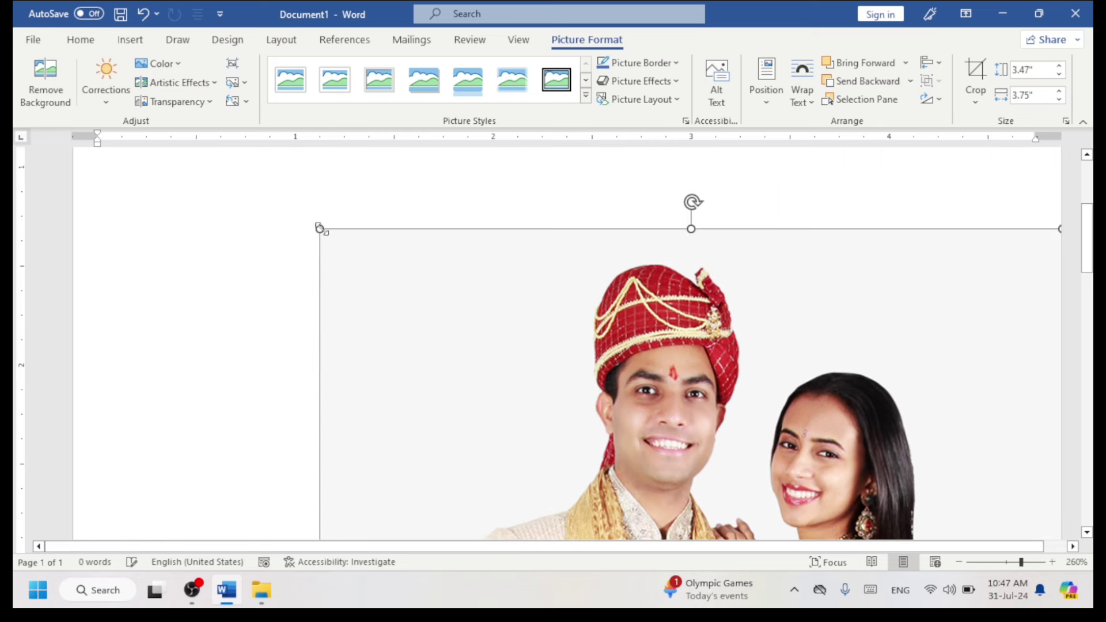
{"action": "left_click_drag", "start_coordinate": [426, 291], "coordinate": [532, 427]}
{"action": "scroll", "coordinate": [725, 383], "scroll_direction": "down", "scroll_amount": 5}
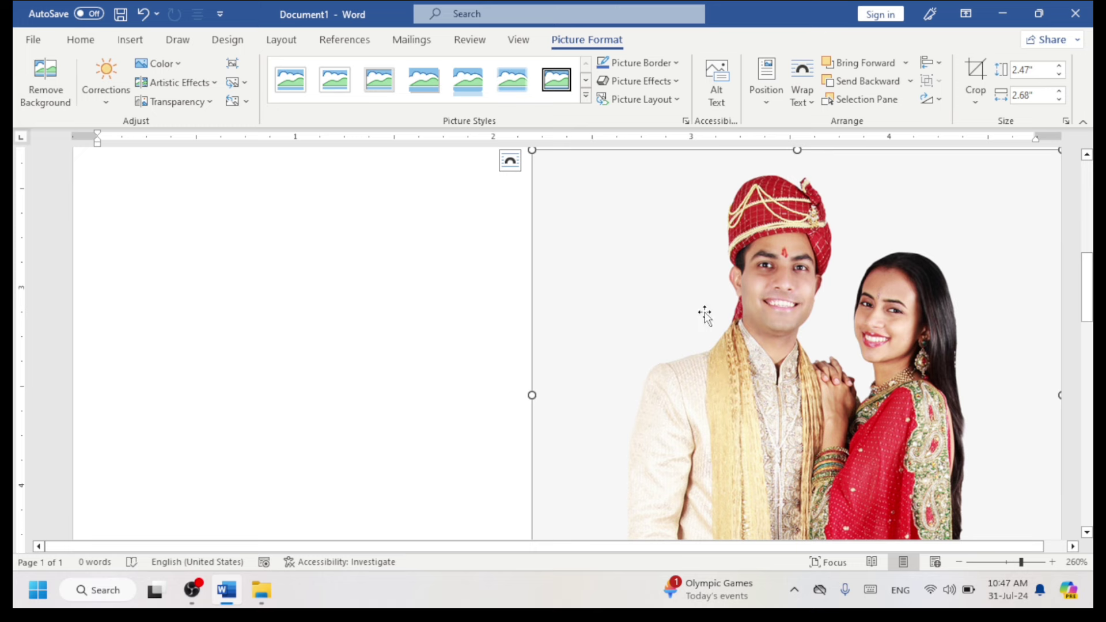
{"action": "left_click_drag", "start_coordinate": [705, 314], "coordinate": [444, 367]}
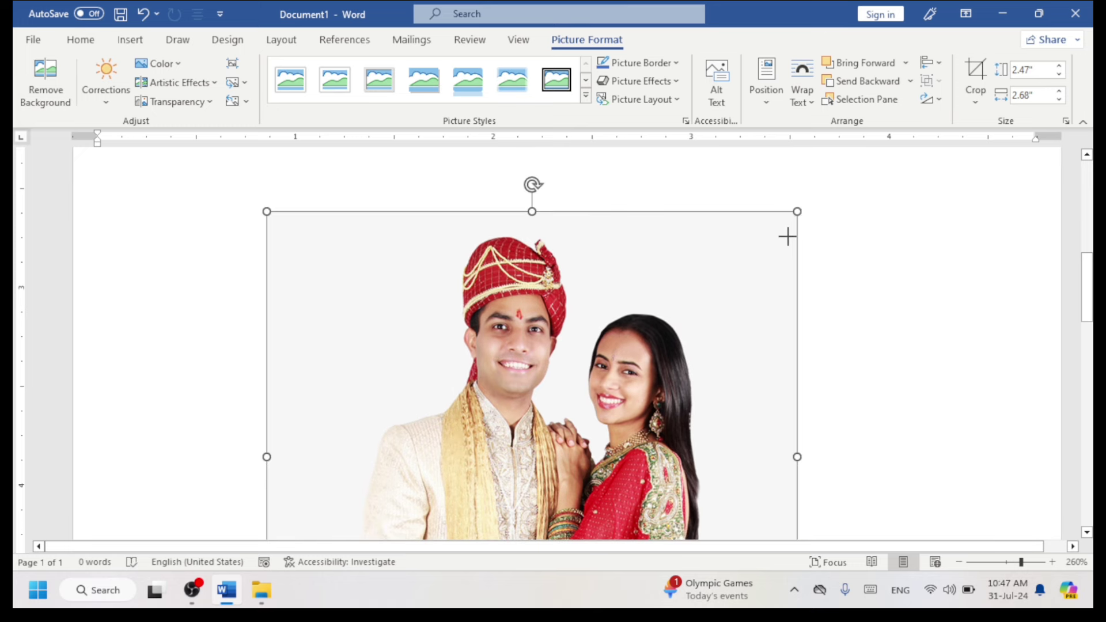
{"action": "left_click_drag", "start_coordinate": [797, 211], "coordinate": [572, 284]}
{"action": "scroll", "coordinate": [548, 432], "scroll_direction": "down", "scroll_amount": 3}
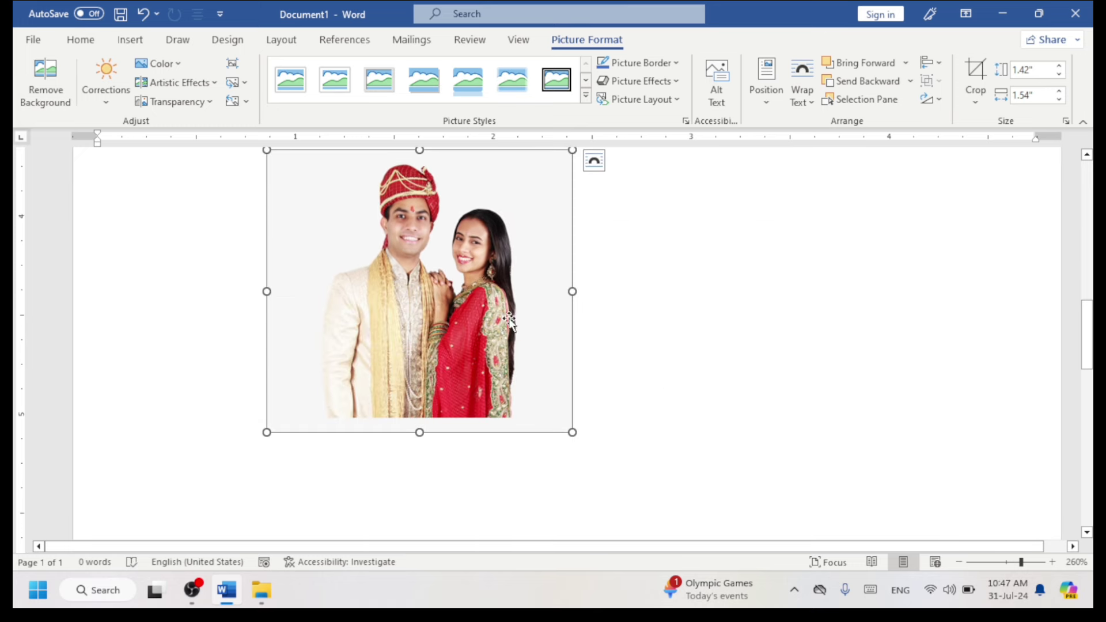
{"action": "left_click_drag", "start_coordinate": [509, 321], "coordinate": [644, 350]}
{"action": "scroll", "coordinate": [641, 420], "scroll_direction": "up", "scroll_amount": 5}
{"action": "scroll", "coordinate": [642, 414], "scroll_direction": "down", "scroll_amount": 5}
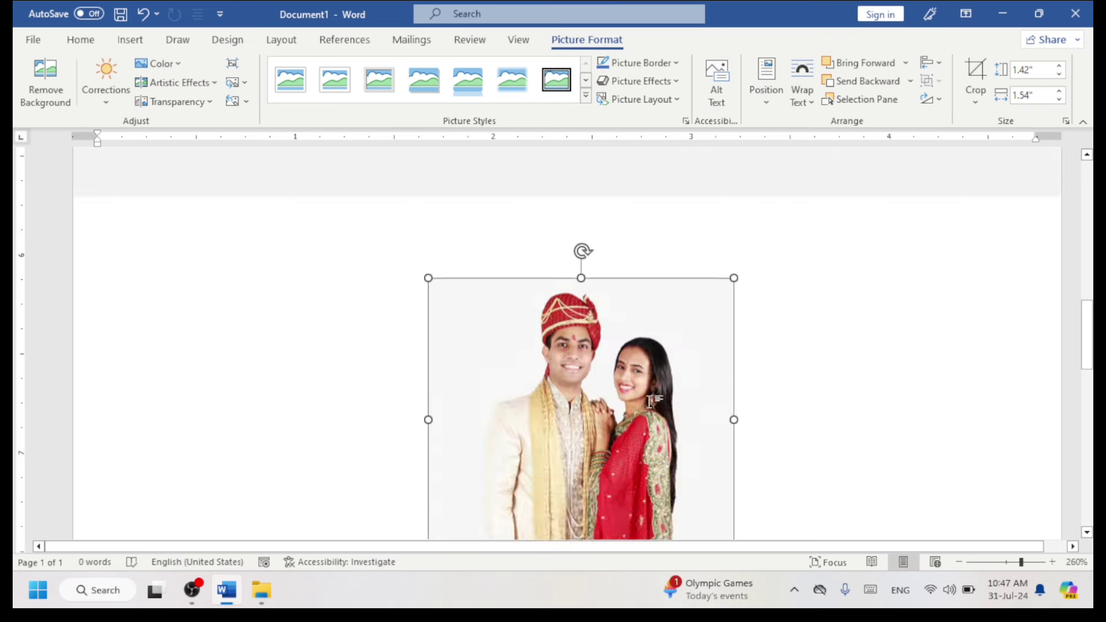
{"action": "scroll", "coordinate": [648, 398], "scroll_direction": "down", "scroll_amount": 5}
{"action": "scroll", "coordinate": [649, 391], "scroll_direction": "up", "scroll_amount": 5}
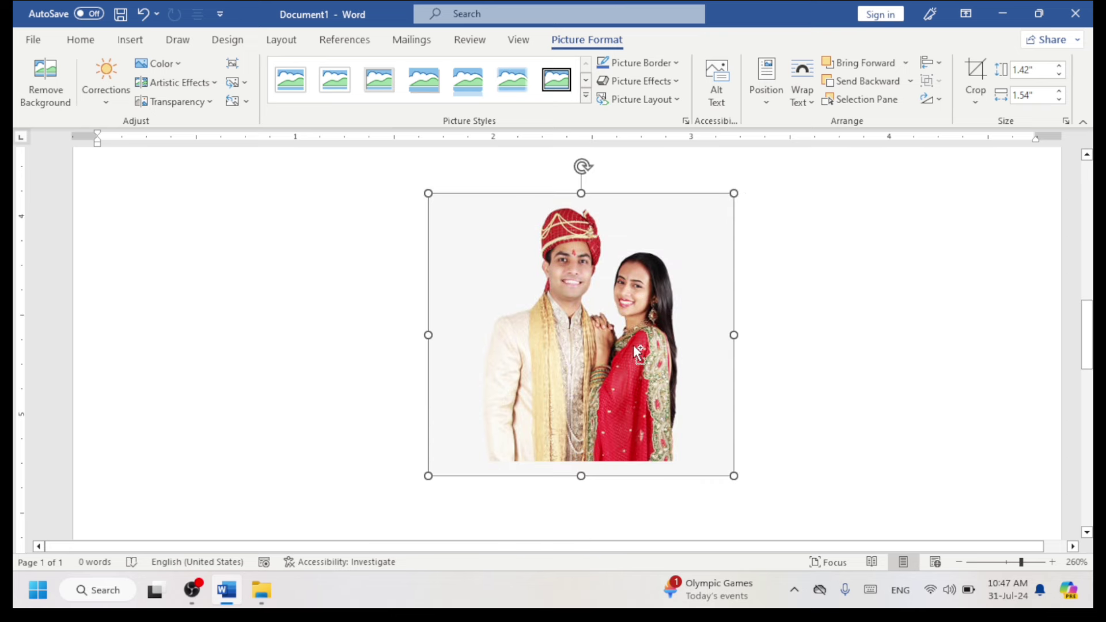
{"action": "scroll", "coordinate": [650, 392], "scroll_direction": "down", "scroll_amount": 3, "text": "ctrl"}
{"action": "scroll", "coordinate": [623, 346], "scroll_direction": "down", "scroll_amount": 2, "text": "ctrl"}
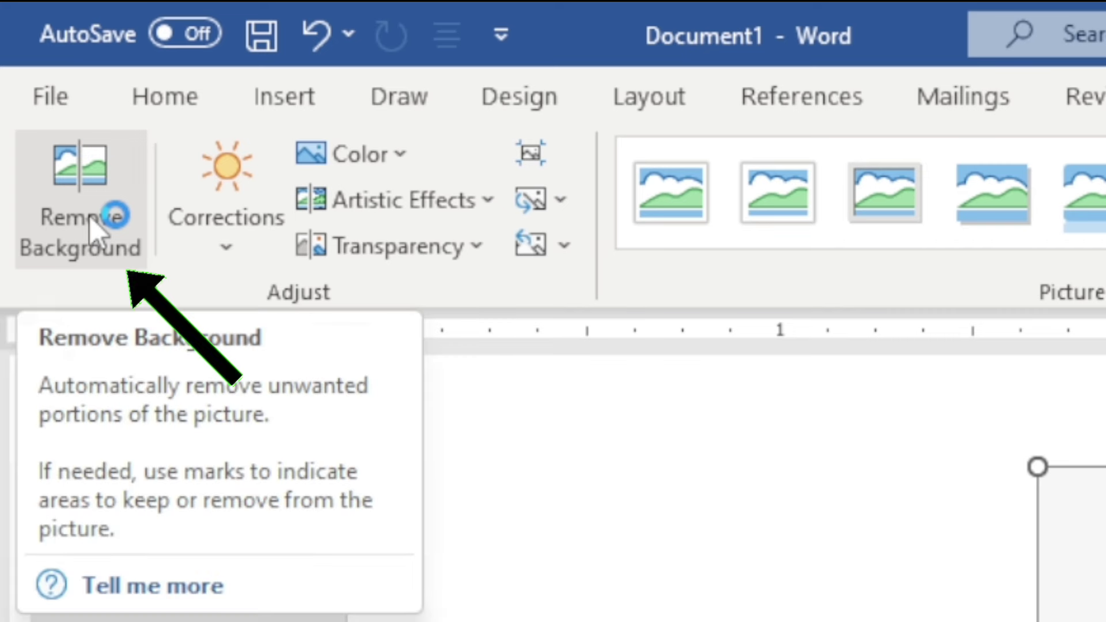
Step: Remove the photo's grey background, keeping the groom's shoulder, the couple's lower edge and the turban top
{"action": "left_click", "coordinate": [47, 86]}
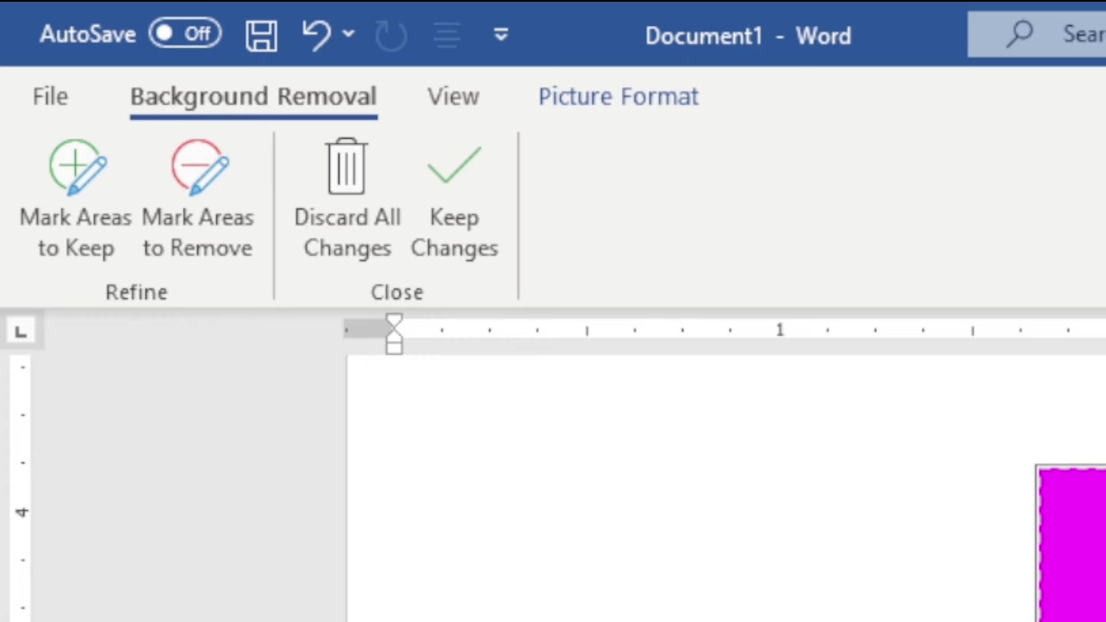
{"action": "left_click", "coordinate": [79, 252]}
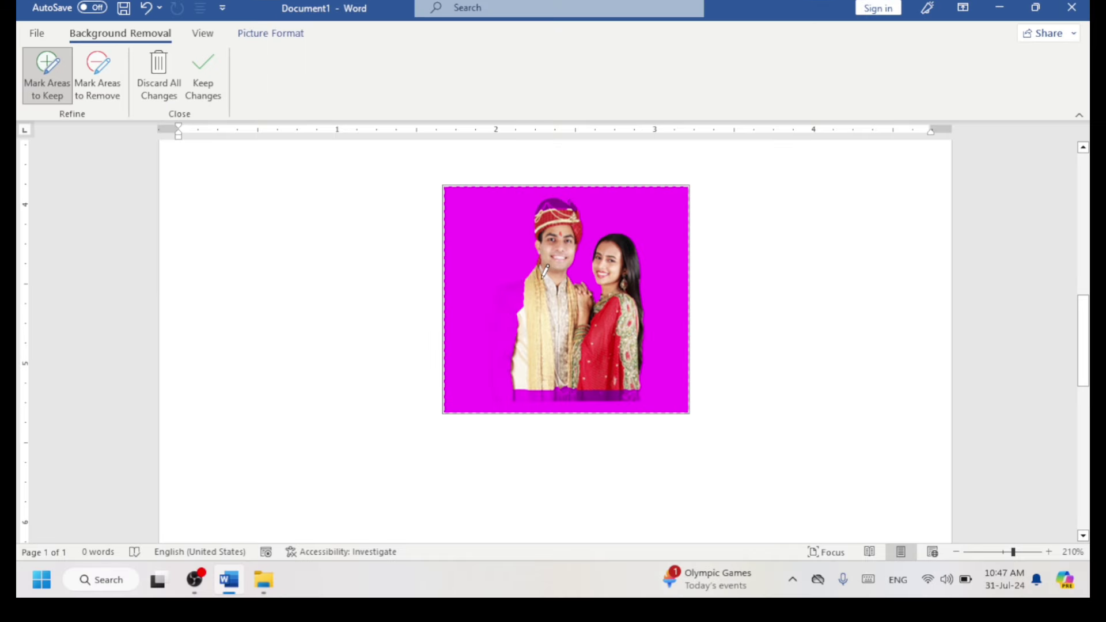
{"action": "left_click_drag", "start_coordinate": [533, 282], "coordinate": [494, 286]}
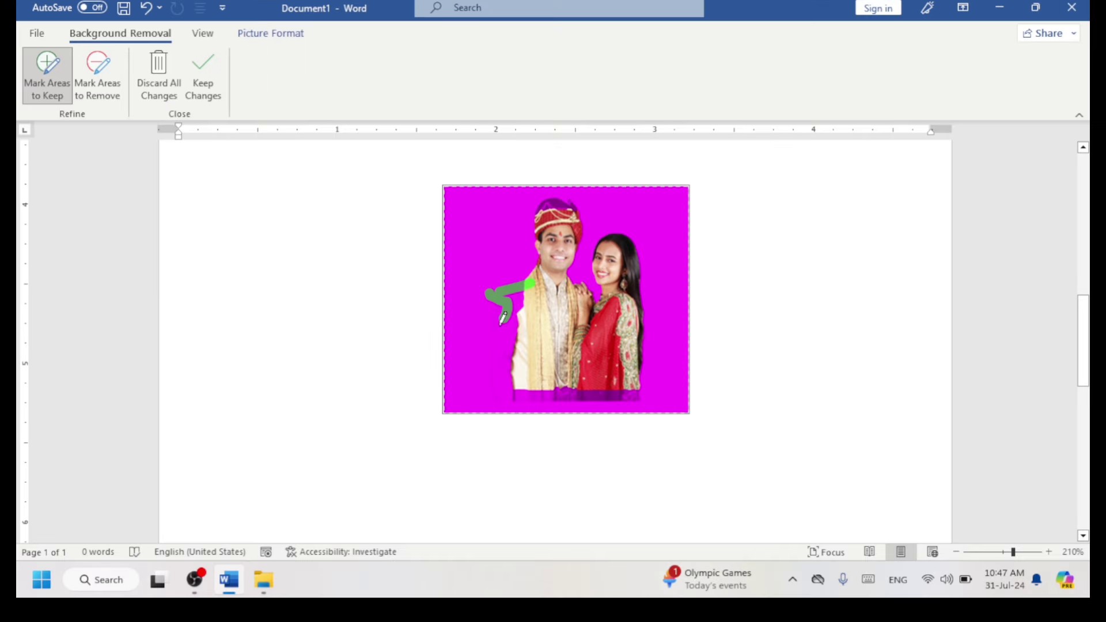
{"action": "left_click_drag", "start_coordinate": [499, 387], "coordinate": [632, 399]}
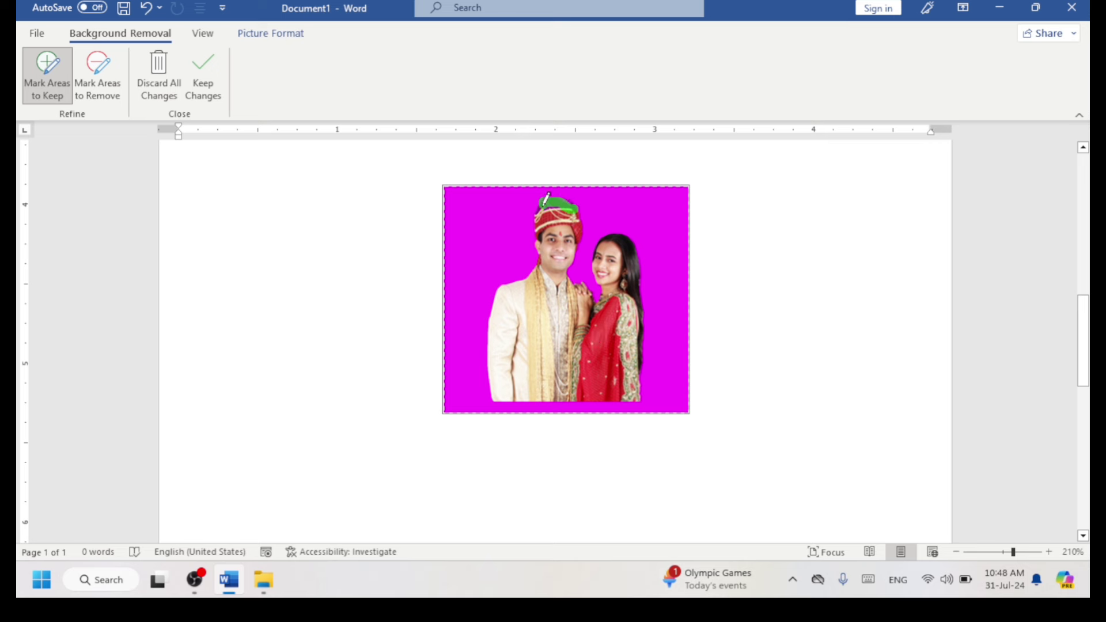
{"action": "left_click_drag", "start_coordinate": [550, 213], "coordinate": [557, 192]}
{"action": "left_click", "coordinate": [219, 75]}
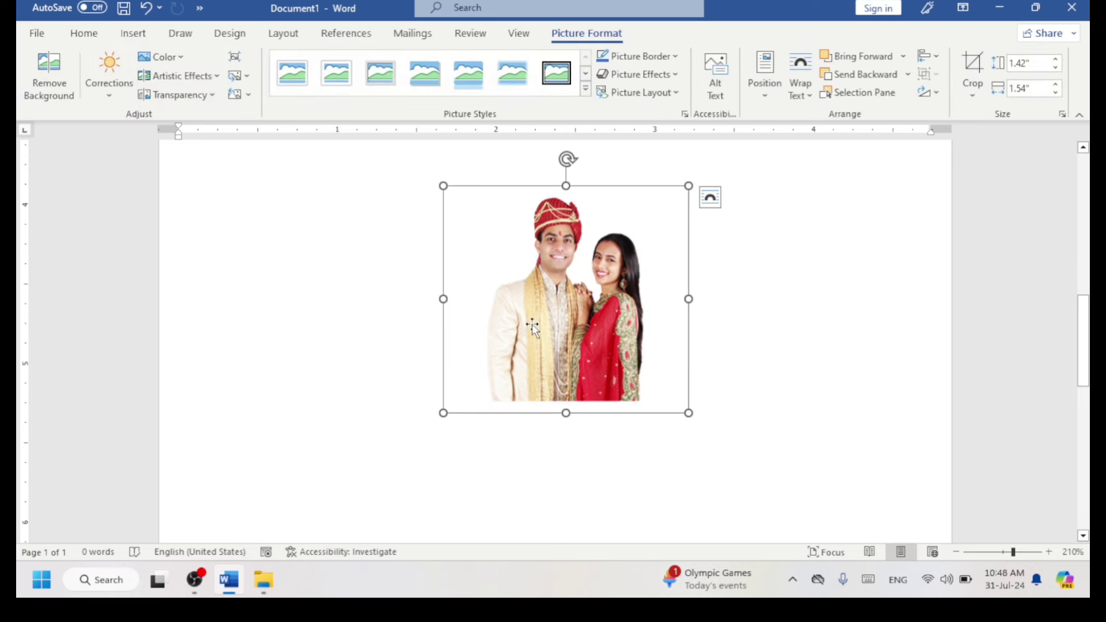
Step: Look through the Corrections presets and Picture Styles gallery without applying any style
{"action": "mouse_move", "coordinate": [622, 326]}
{"action": "left_mouse_down"}
{"action": "mouse_move", "coordinate": [388, 299]}
{"action": "mouse_move", "coordinate": [835, 321]}
{"action": "mouse_move", "coordinate": [633, 331]}
{"action": "left_mouse_up"}
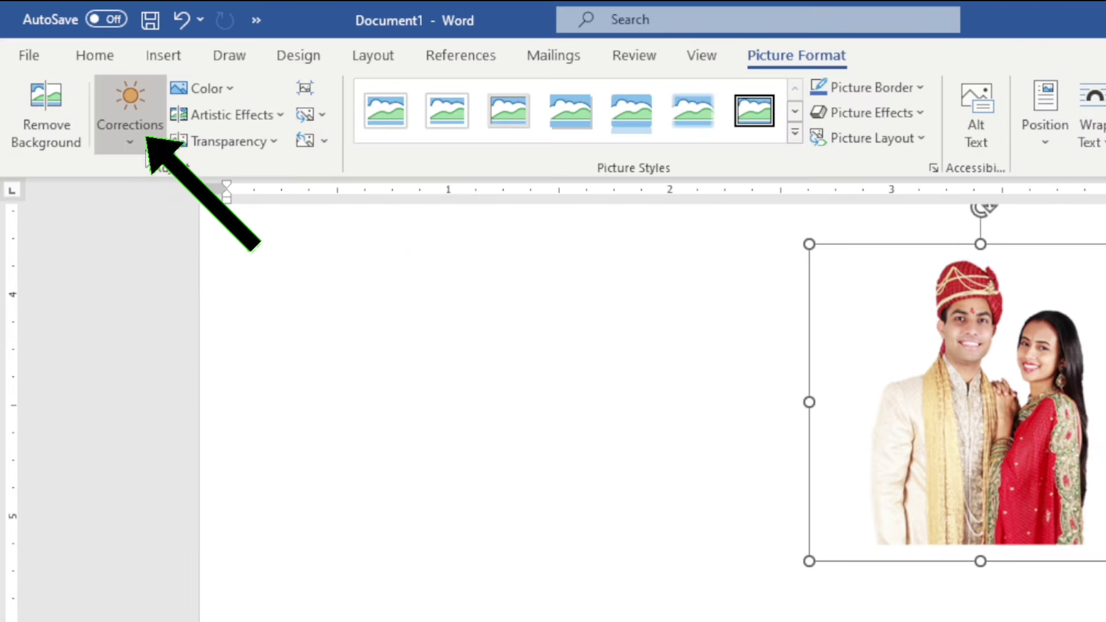
{"action": "left_click", "coordinate": [109, 75]}
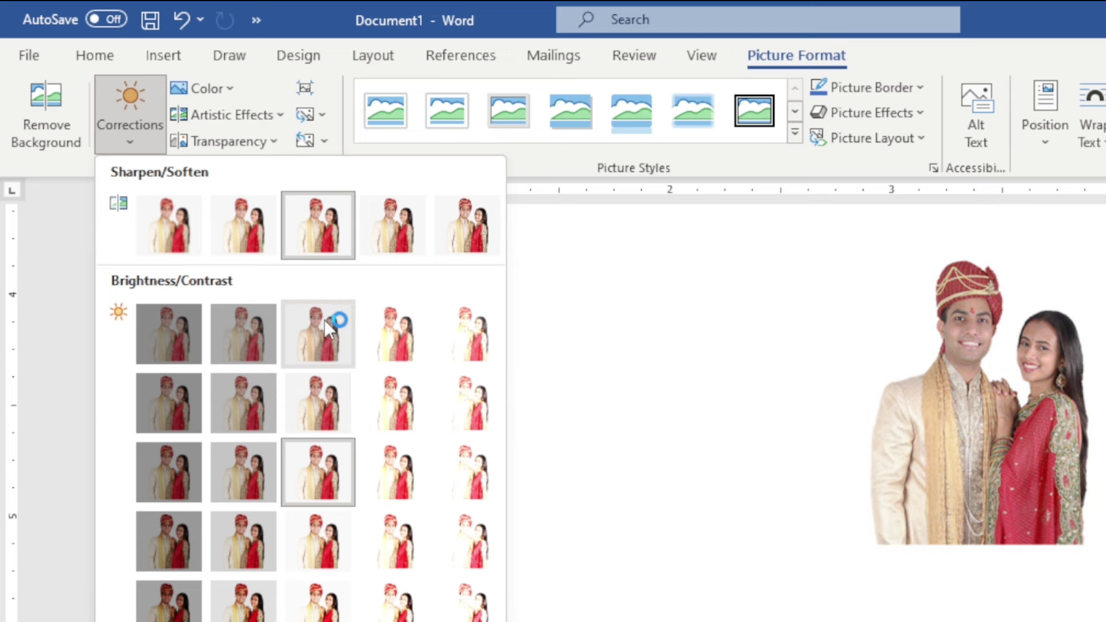
{"action": "left_click", "coordinate": [331, 542]}
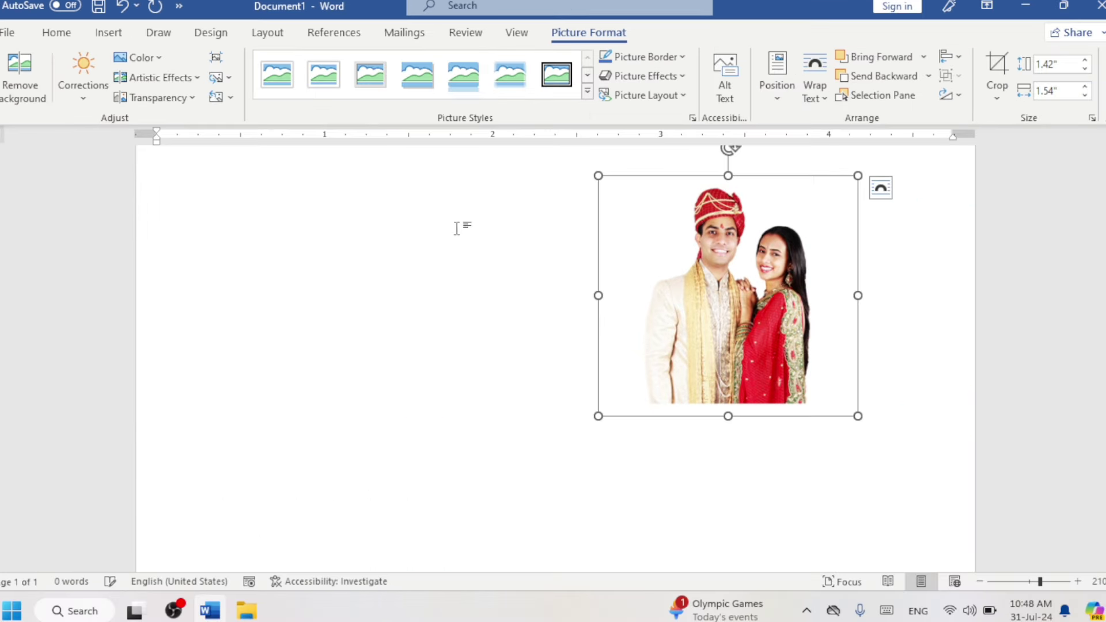
{"action": "left_click", "coordinate": [587, 91]}
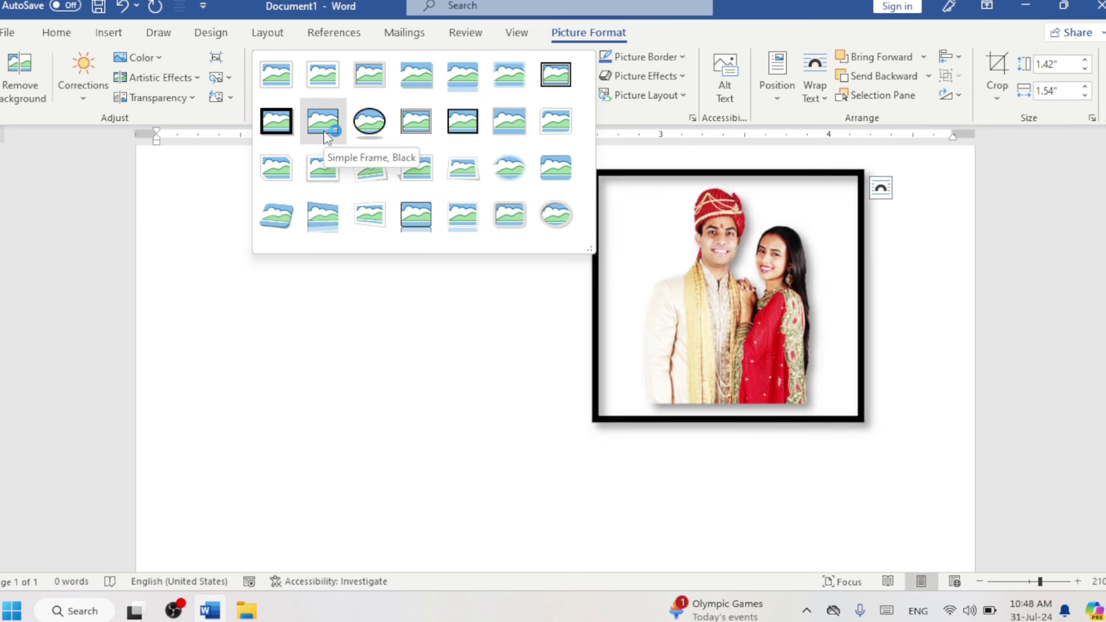
{"action": "left_click", "coordinate": [469, 402]}
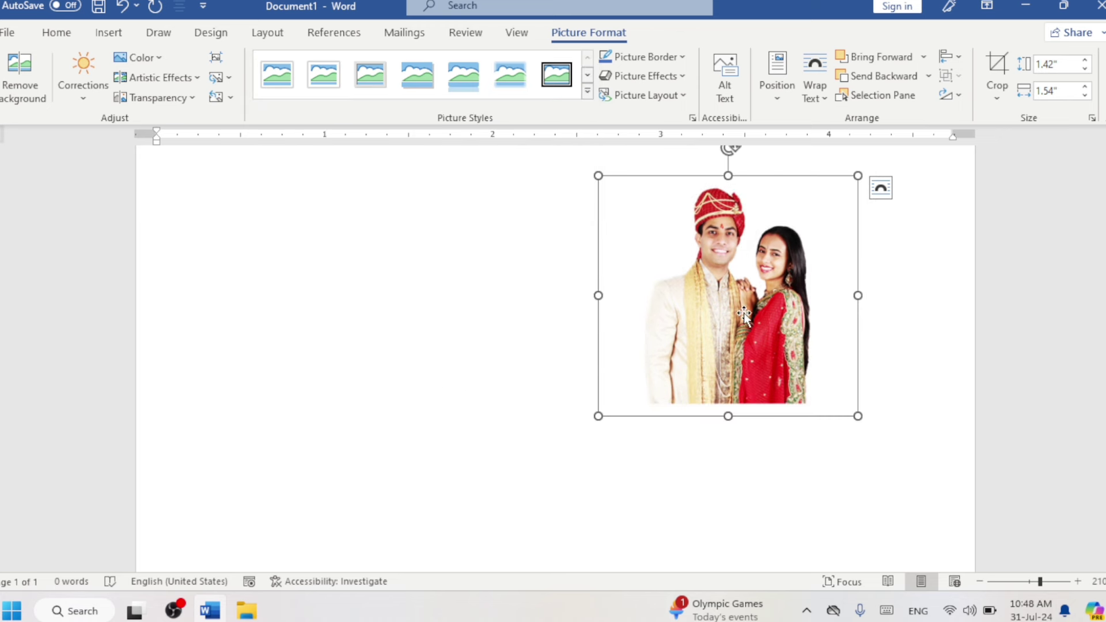
Step: Drag the cut-out couple photo from the right side to the upper centre of the page
{"action": "mouse_move", "coordinate": [740, 314]}
{"action": "left_mouse_down"}
{"action": "mouse_move", "coordinate": [341, 338]}
{"action": "mouse_move", "coordinate": [501, 324]}
{"action": "left_mouse_up"}
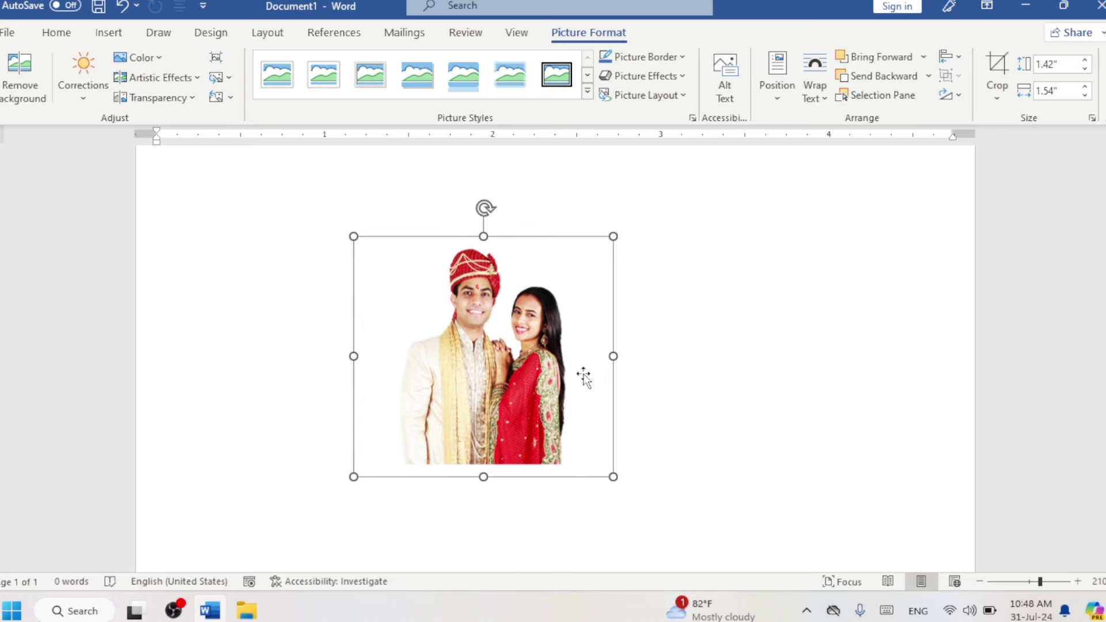
{"action": "scroll", "coordinate": [584, 377], "scroll_direction": "down", "scroll_amount": 3}
{"action": "scroll", "coordinate": [586, 376], "scroll_direction": "down", "scroll_amount": 2}
{"action": "scroll", "coordinate": [585, 380], "scroll_direction": "down", "scroll_amount": 2}
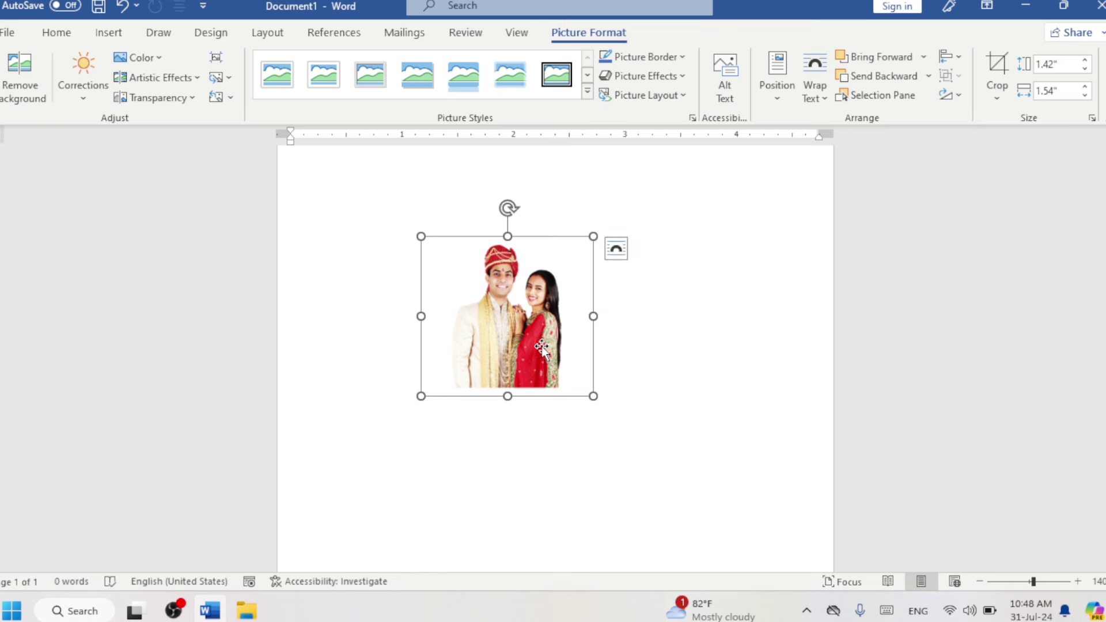
{"action": "scroll", "coordinate": [541, 349], "scroll_direction": "up", "scroll_amount": 3}
{"action": "scroll", "coordinate": [538, 353], "scroll_direction": "up", "scroll_amount": 3}
{"action": "scroll", "coordinate": [524, 414], "scroll_direction": "down", "scroll_amount": 6}
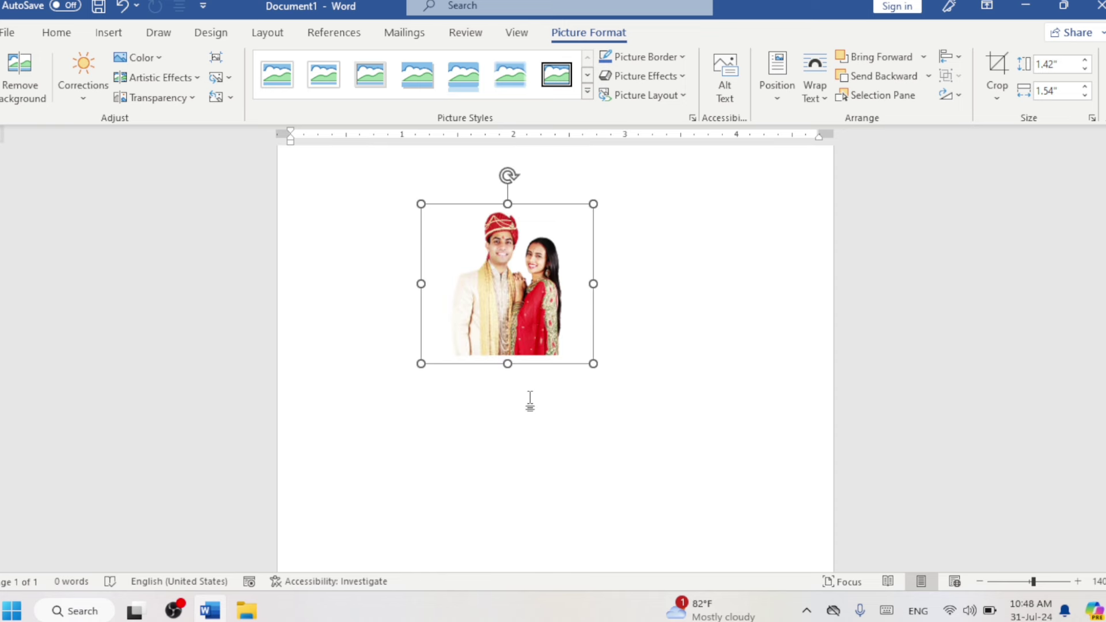
{"action": "scroll", "coordinate": [530, 402], "scroll_direction": "up", "scroll_amount": 3}
Step: Enlarge the couple photo to about 2.79 × 2.4 inches and shift it up and right
{"action": "scroll", "coordinate": [530, 401], "scroll_direction": "down", "scroll_amount": 3}
{"action": "mouse_move", "coordinate": [511, 484]}
{"action": "left_mouse_down"}
{"action": "mouse_move", "coordinate": [596, 288]}
{"action": "mouse_move", "coordinate": [558, 373]}
{"action": "mouse_move", "coordinate": [468, 231]}
{"action": "left_mouse_up"}
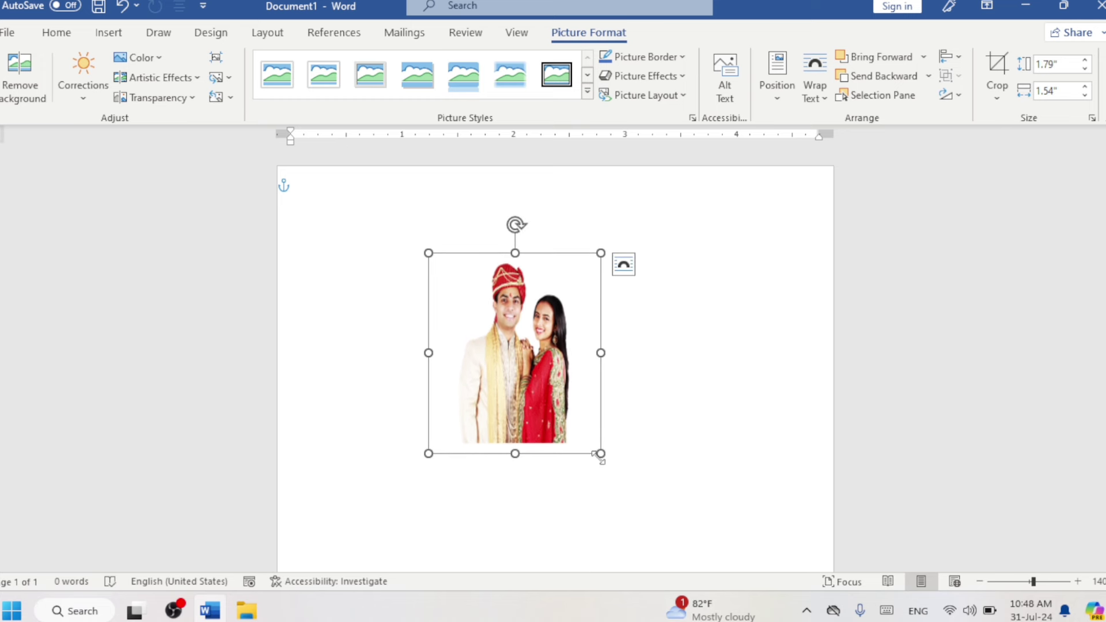
{"action": "left_click_drag", "start_coordinate": [599, 455], "coordinate": [699, 499]}
{"action": "mouse_move", "coordinate": [581, 454]}
{"action": "left_mouse_down"}
{"action": "mouse_move", "coordinate": [645, 416]}
{"action": "mouse_move", "coordinate": [599, 419]}
{"action": "left_mouse_up"}
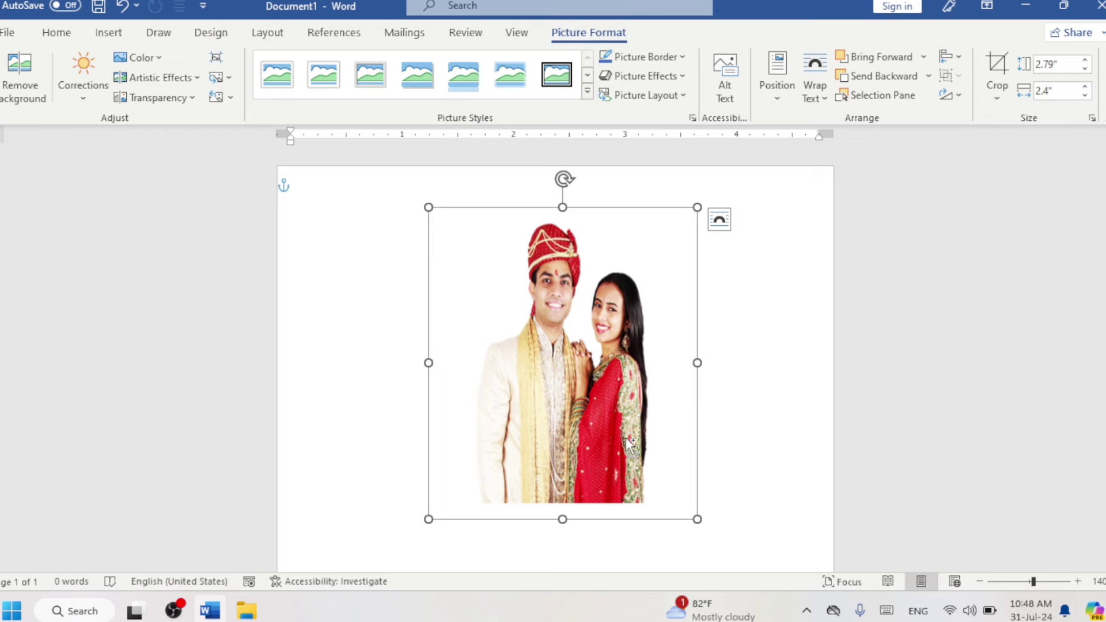
Step: Duplicate the photo, set the right copy to Saturation 0% grayscale, and enlarge it slightly
{"action": "key", "text": "ctrl+c"}
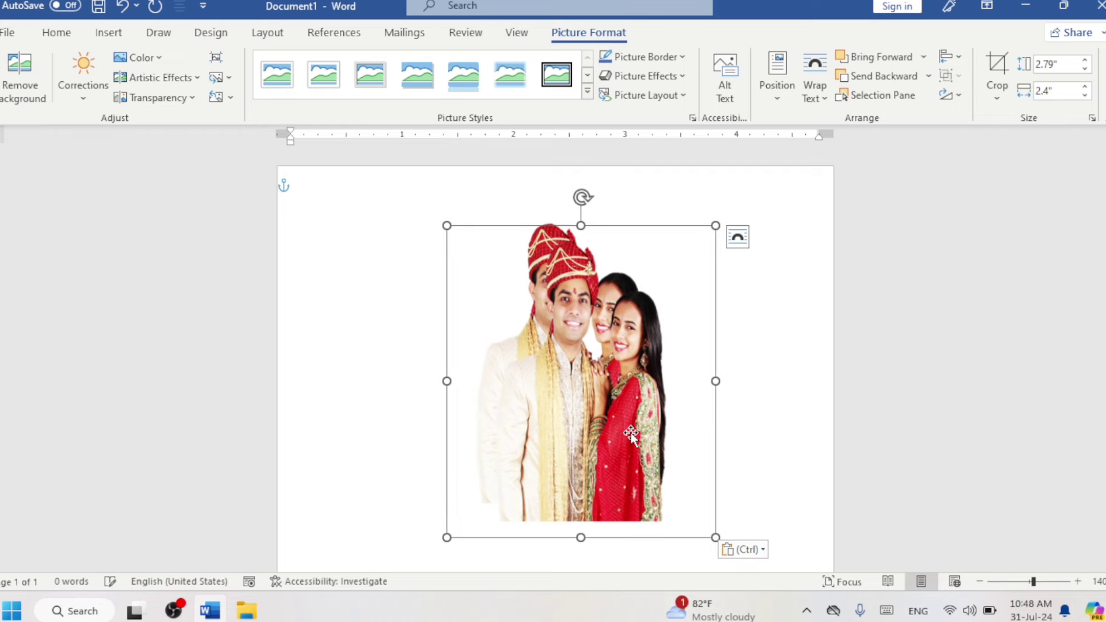
{"action": "key", "text": "ctrl+v"}
{"action": "left_click", "coordinate": [540, 431]}
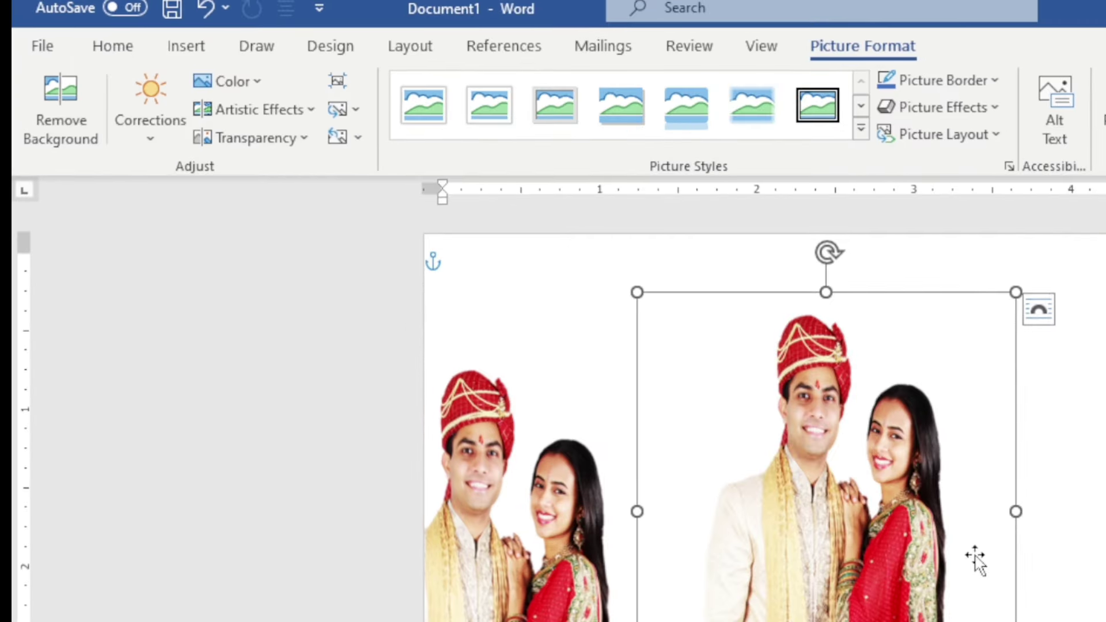
{"action": "left_click", "coordinate": [149, 58]}
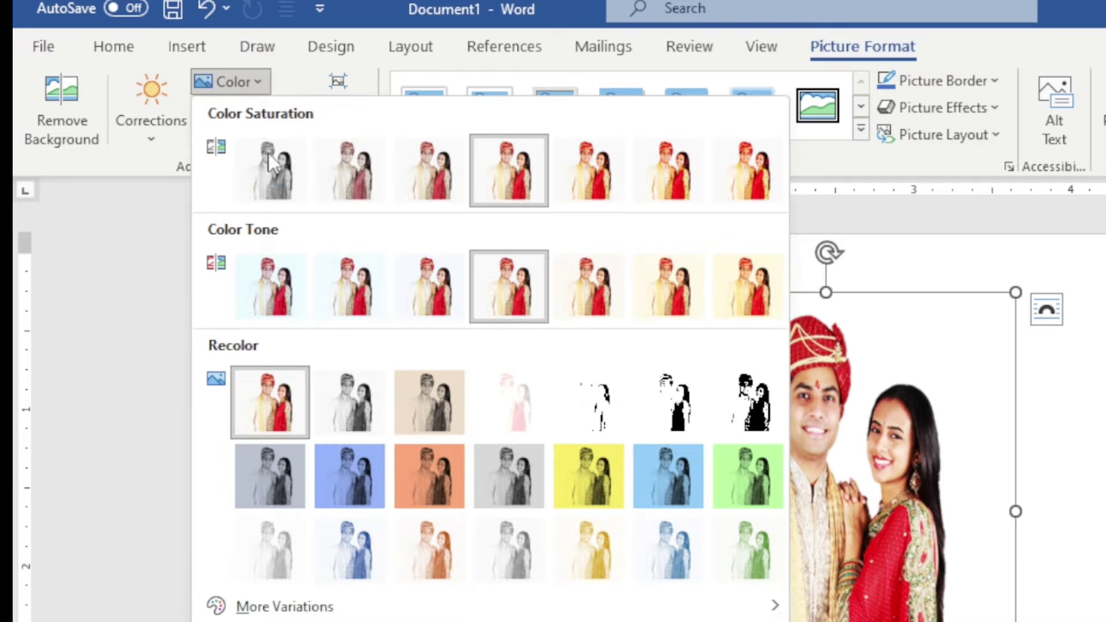
{"action": "left_click", "coordinate": [267, 167]}
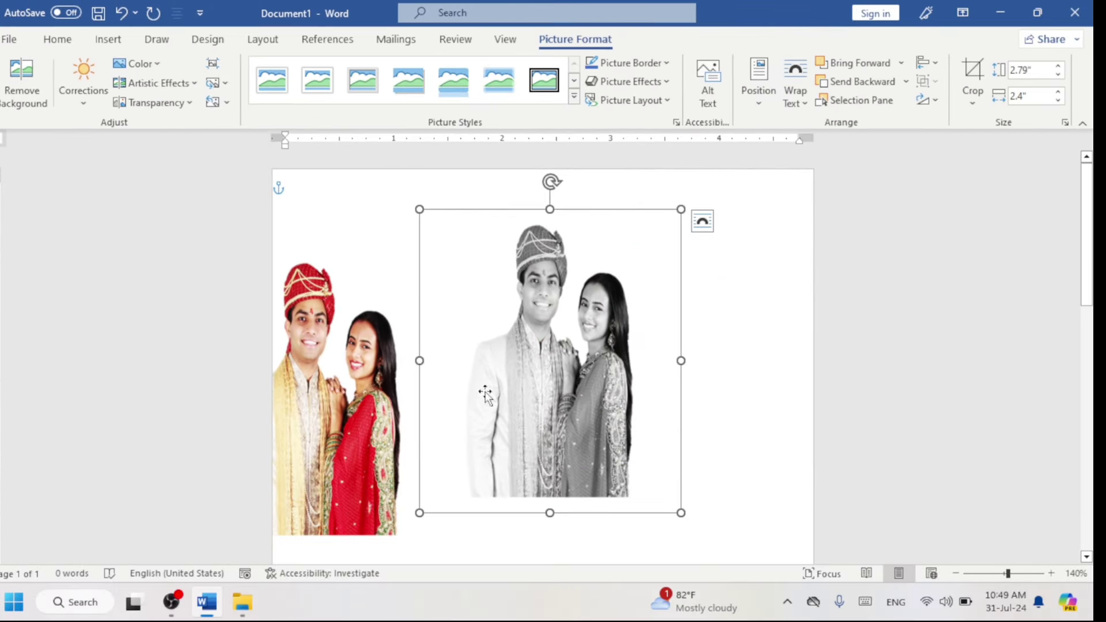
{"action": "left_click_drag", "start_coordinate": [411, 519], "coordinate": [382, 547]}
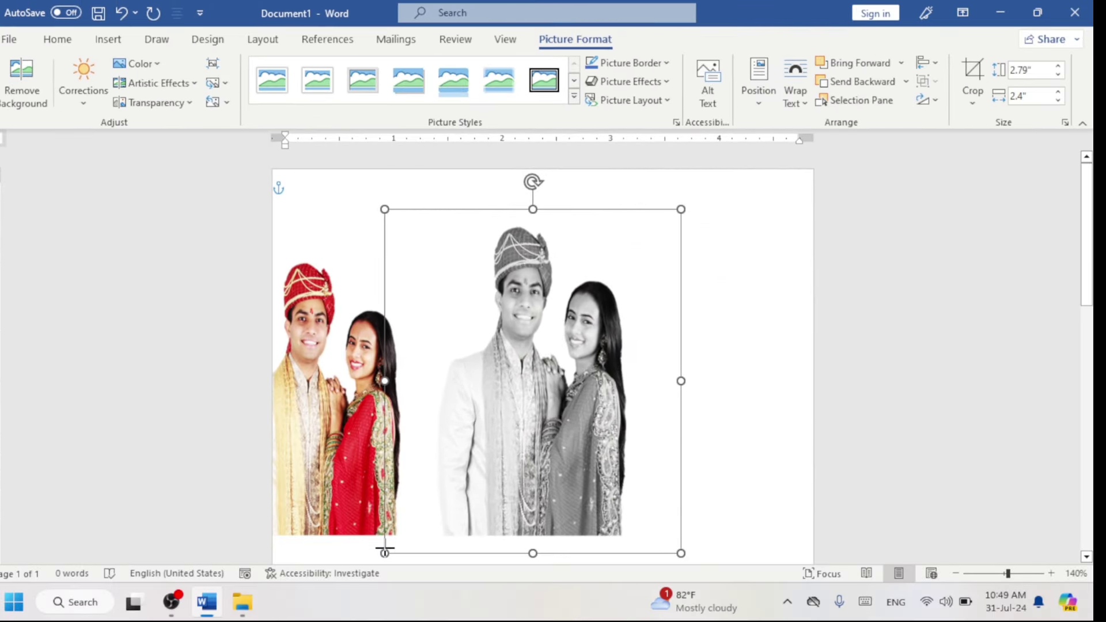
{"action": "scroll", "coordinate": [596, 442], "scroll_direction": "down", "scroll_amount": 3, "text": "ctrl"}
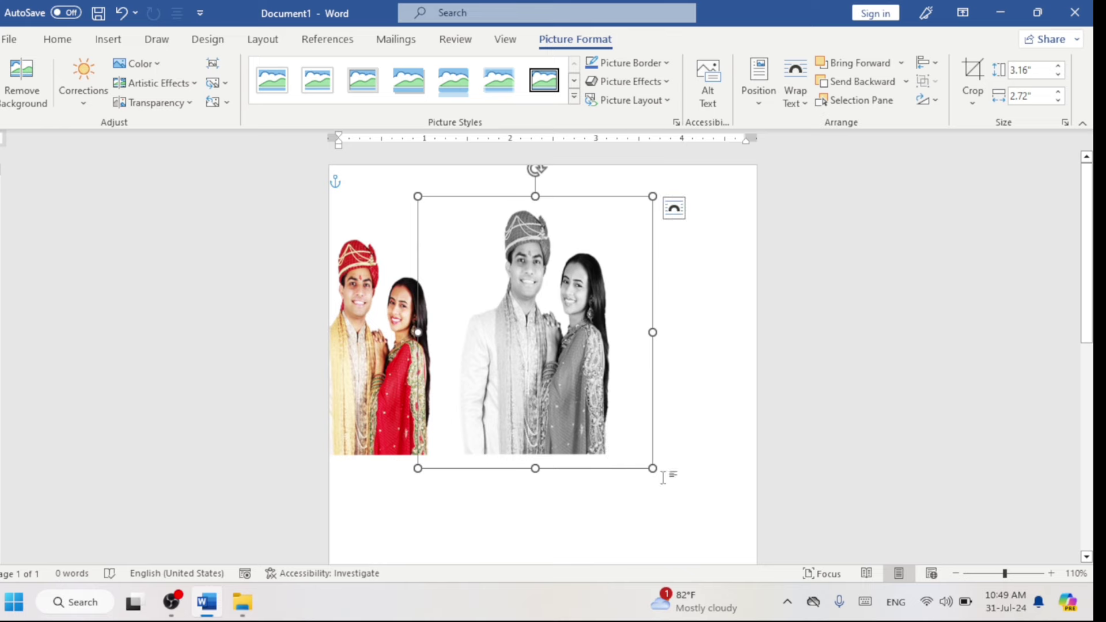
Step: Enlarge the grayscale photo to 4.87 × 4.19 inches and overlap the small colour photo on its lower right
{"action": "left_click_drag", "start_coordinate": [652, 468], "coordinate": [729, 556]}
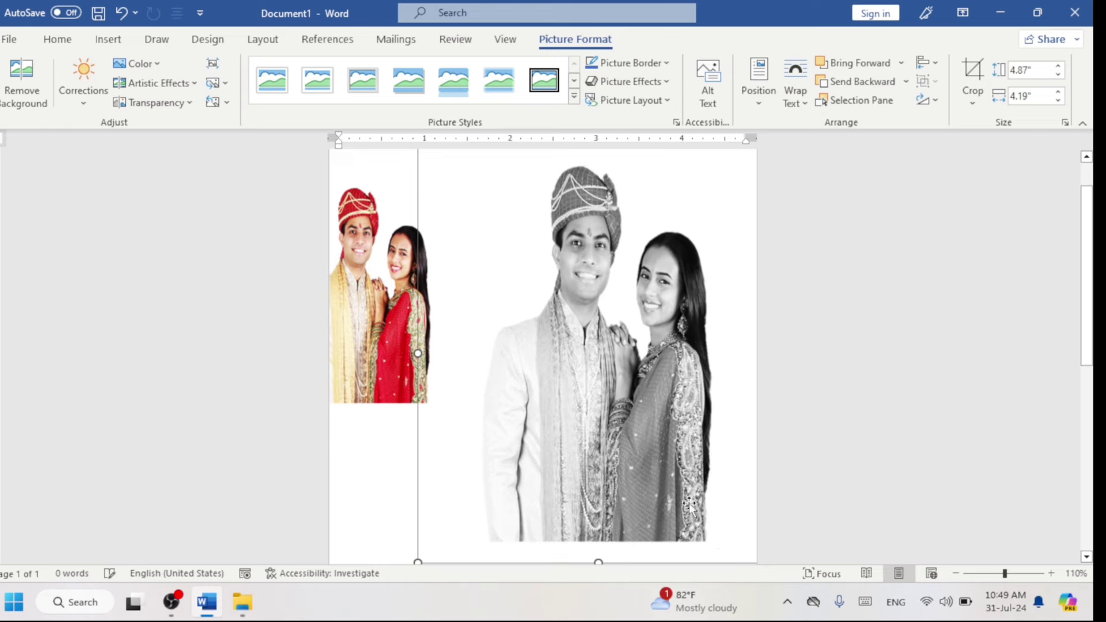
{"action": "left_click_drag", "start_coordinate": [648, 446], "coordinate": [638, 446]}
{"action": "left_click_drag", "start_coordinate": [374, 365], "coordinate": [618, 480]}
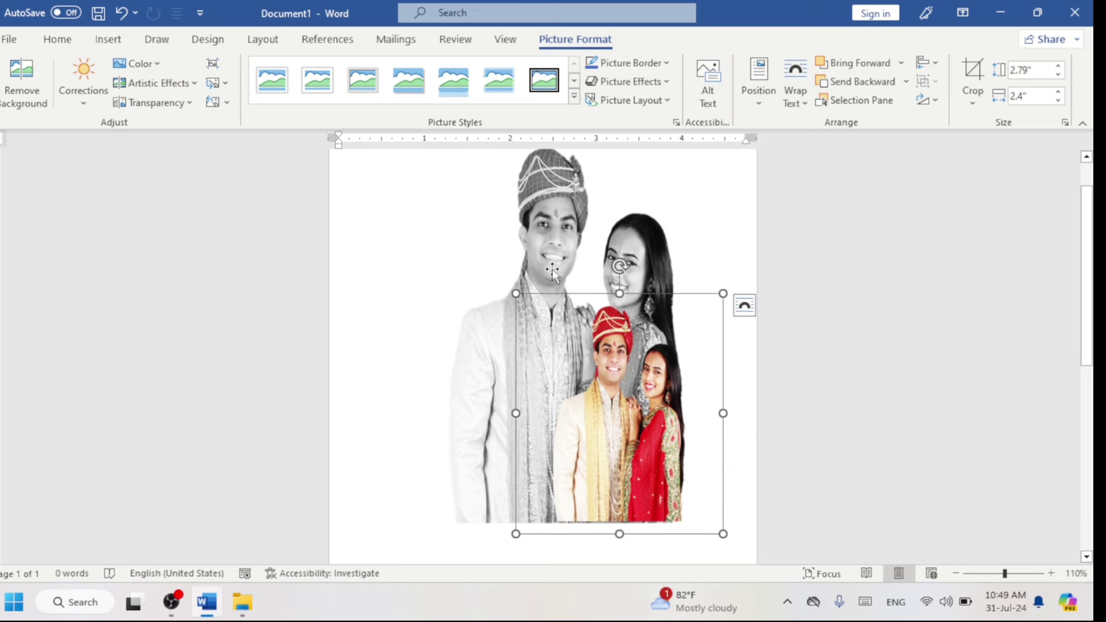
{"action": "left_click", "coordinate": [552, 271]}
{"action": "left_click", "coordinate": [674, 455]}
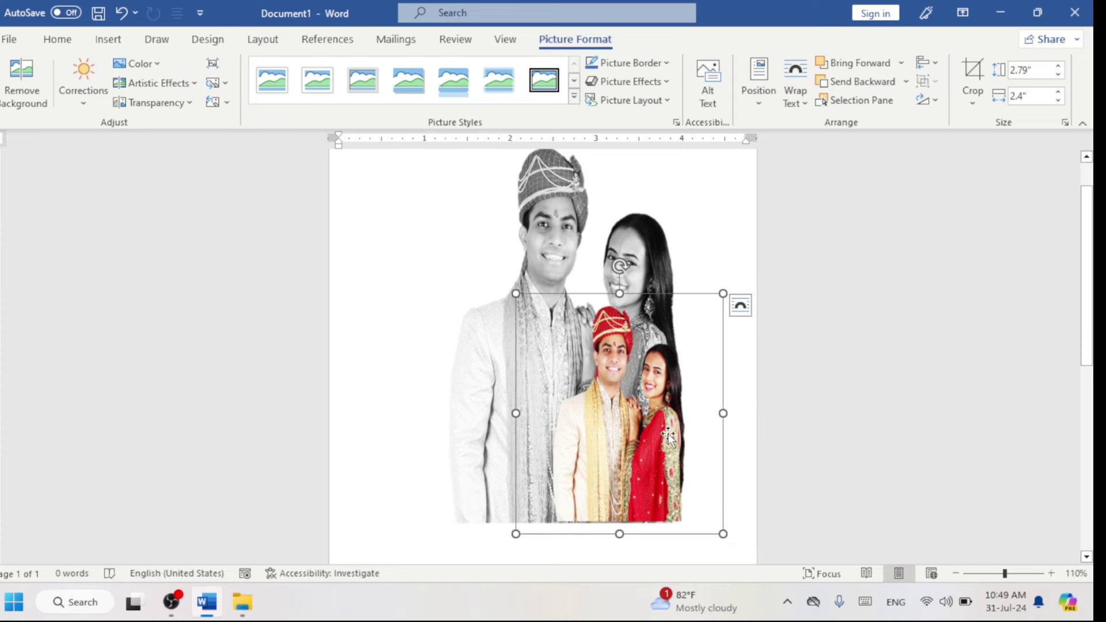
{"action": "left_click", "coordinate": [732, 233]}
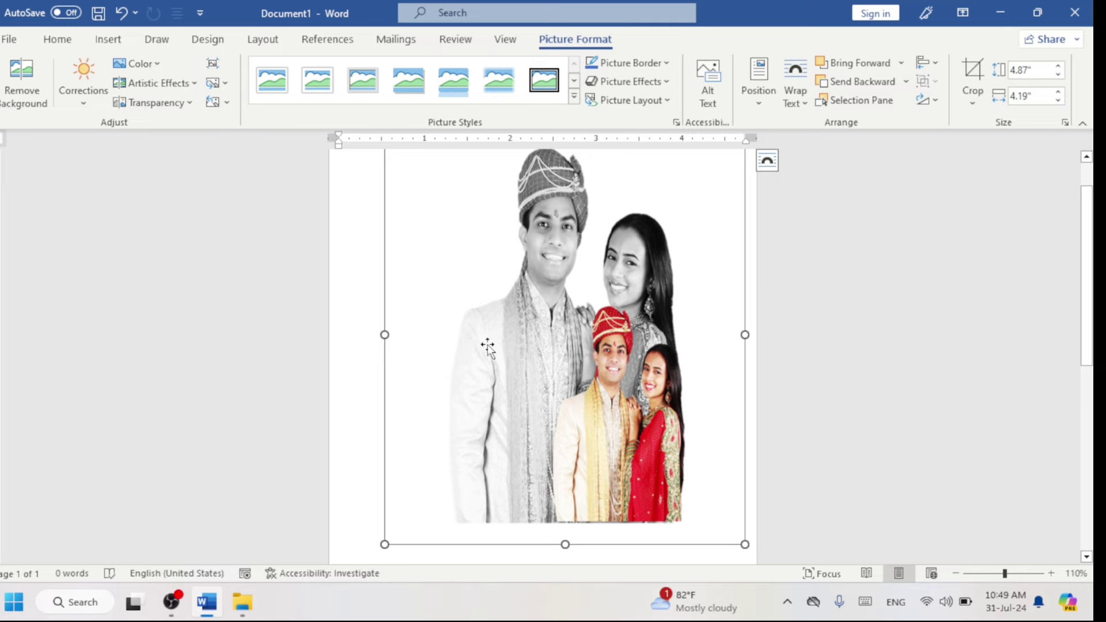
{"action": "scroll", "coordinate": [487, 346], "scroll_direction": "up", "scroll_amount": 2}
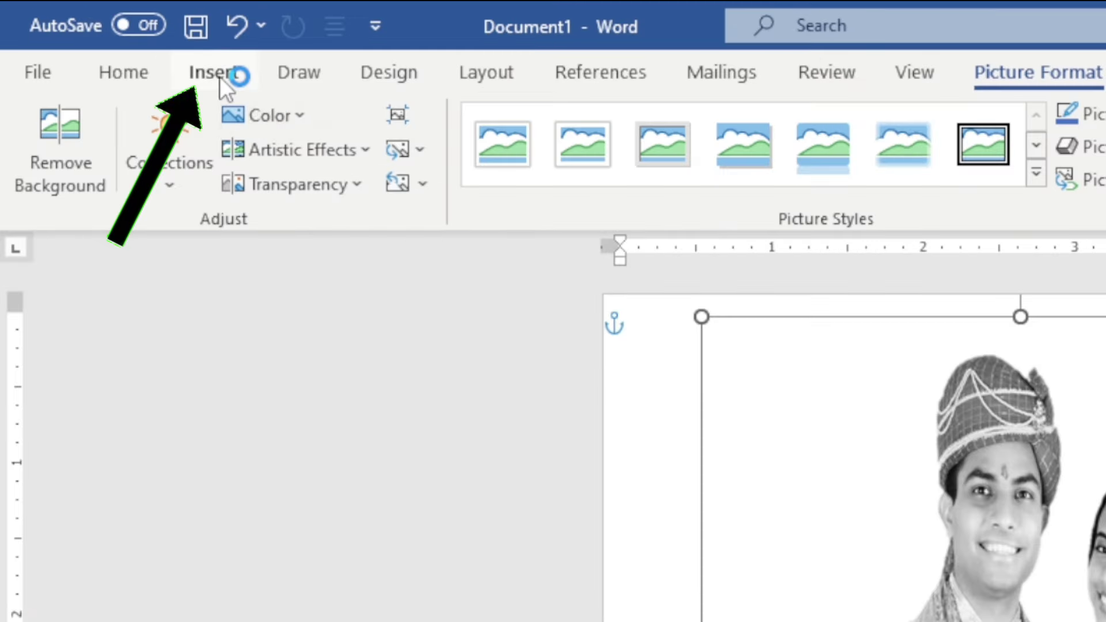
{"action": "left_click", "coordinate": [109, 39]}
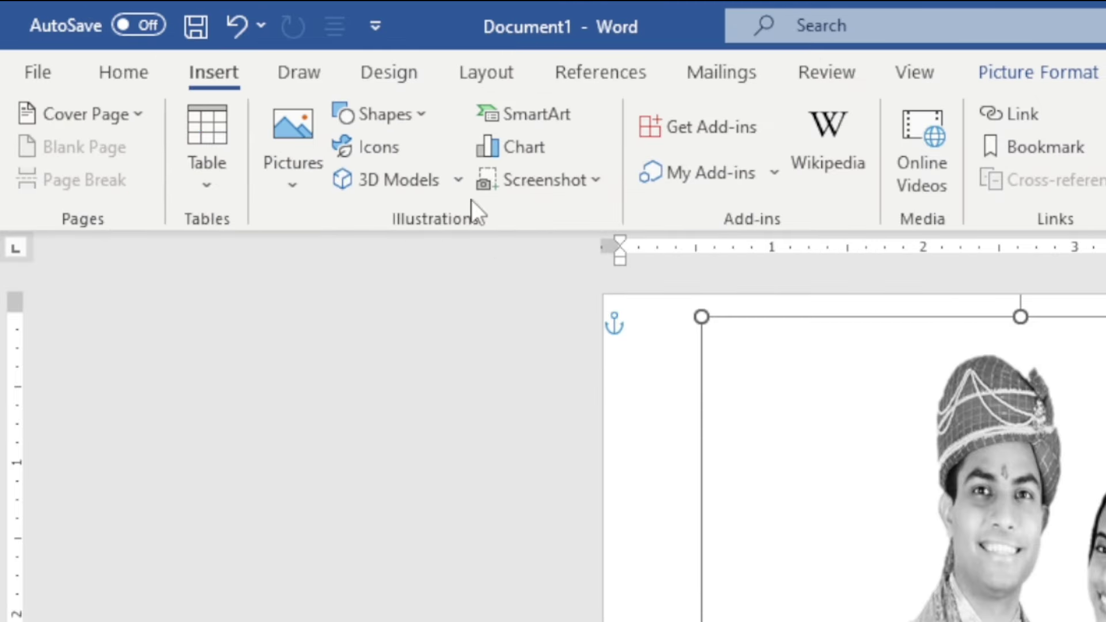
Step: Draw a Rectangle shape across the photos and stretch it to about 4.74 × 4.24 inches
{"action": "left_click", "coordinate": [410, 112]}
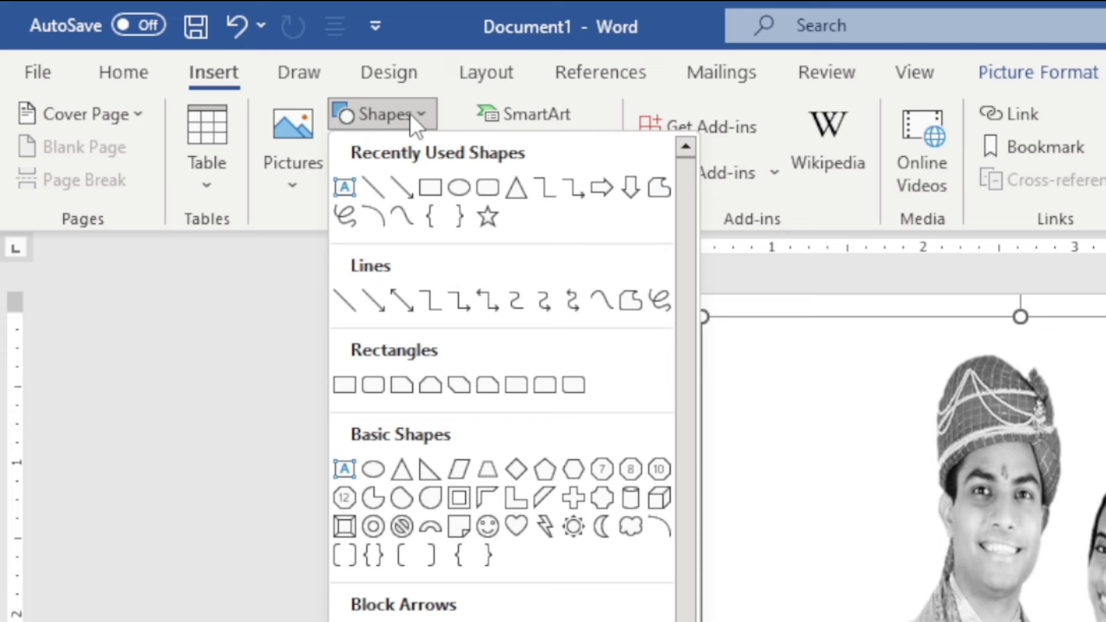
{"action": "left_click", "coordinate": [424, 188]}
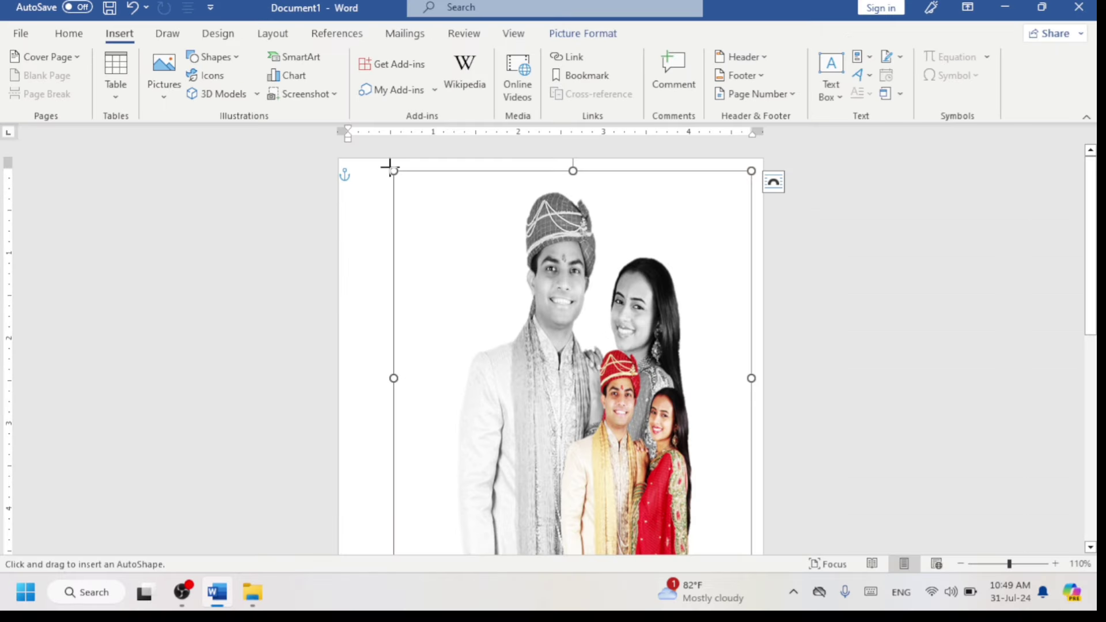
{"action": "mouse_move", "coordinate": [390, 166]}
{"action": "left_mouse_down"}
{"action": "mouse_move", "coordinate": [754, 528]}
{"action": "mouse_move", "coordinate": [730, 526]}
{"action": "left_mouse_up"}
{"action": "scroll", "coordinate": [614, 427], "scroll_direction": "down", "scroll_amount": 5}
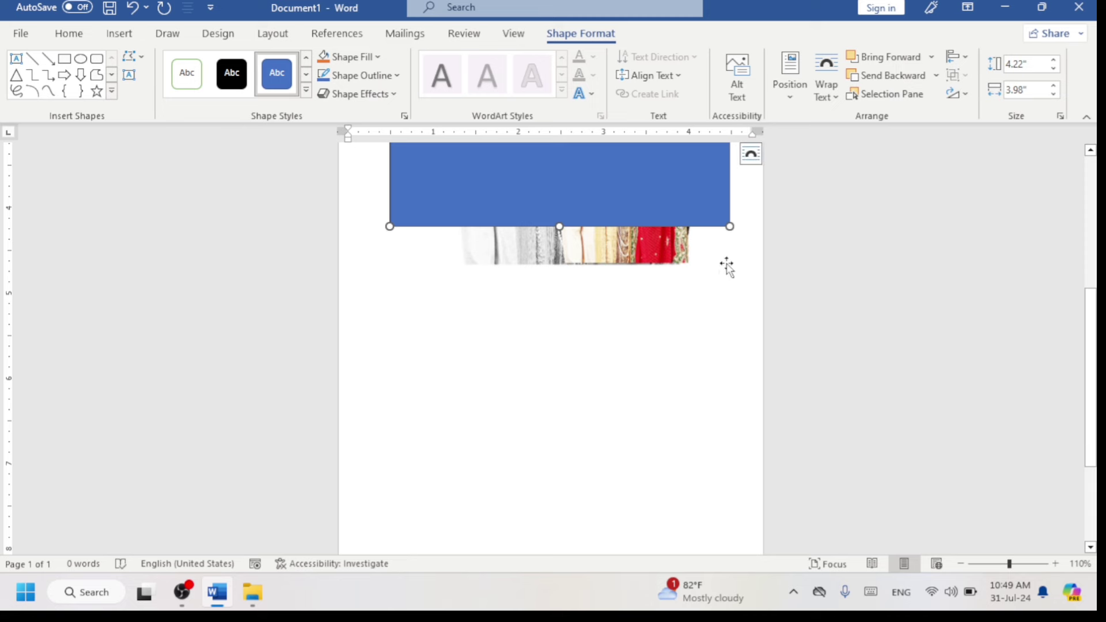
{"action": "left_click_drag", "start_coordinate": [729, 224], "coordinate": [752, 269]}
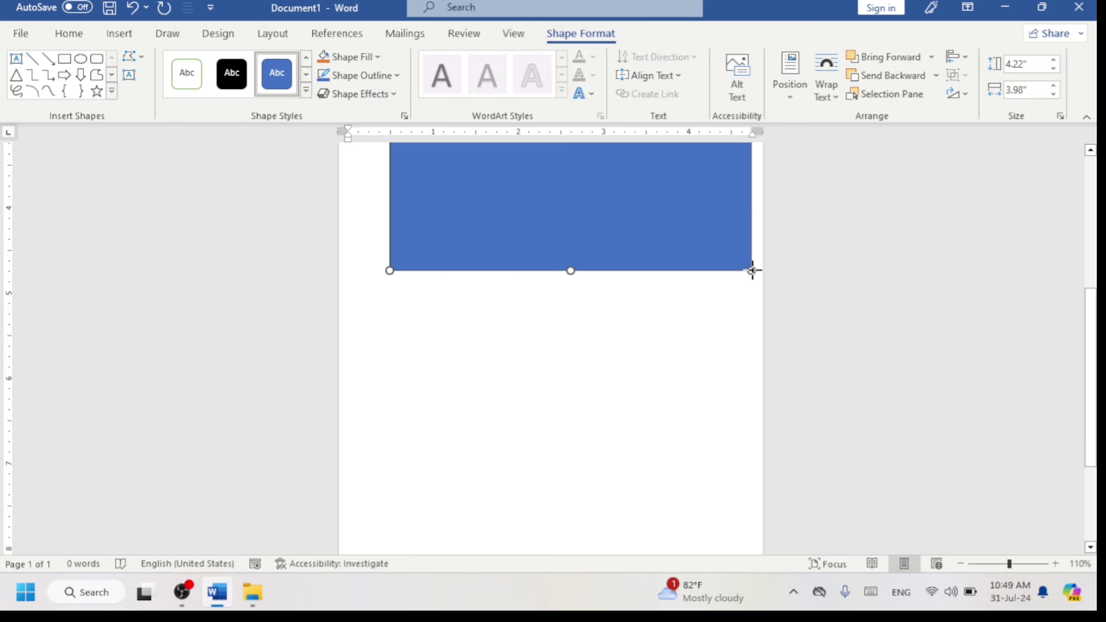
{"action": "scroll", "coordinate": [612, 336], "scroll_direction": "up", "scroll_amount": 5}
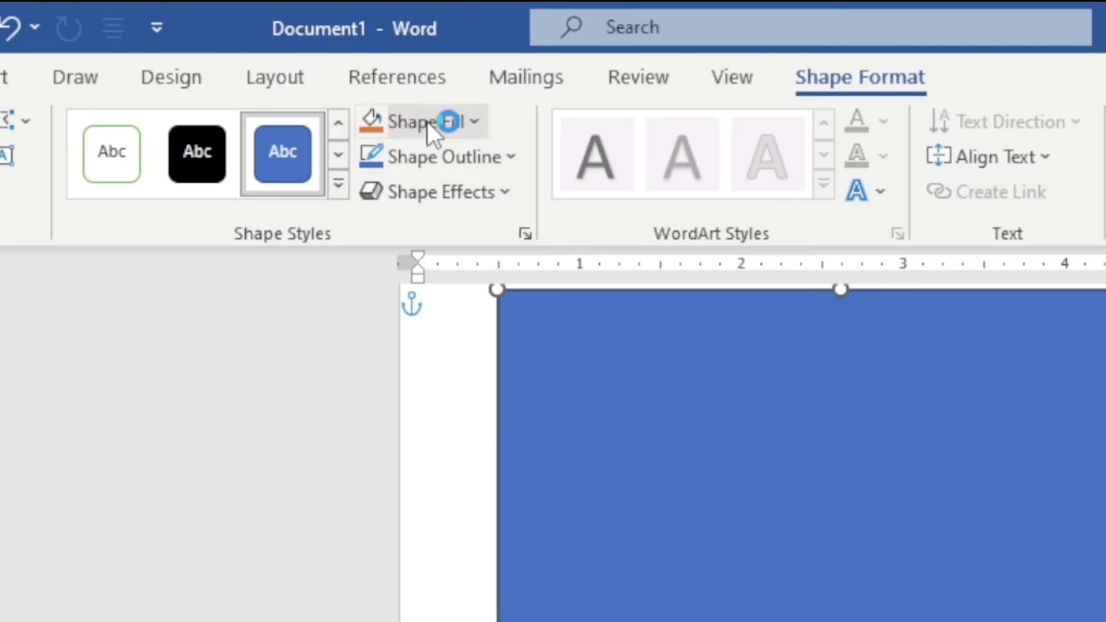
Step: Give the rectangle a gradient fill with a red first stop
{"action": "left_click", "coordinate": [353, 57]}
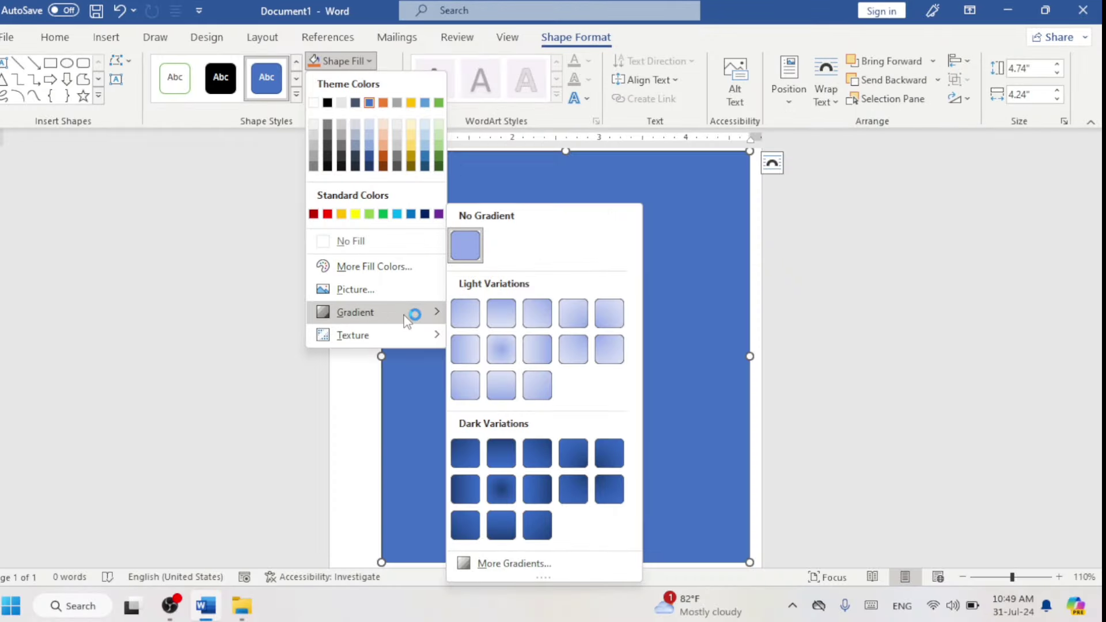
{"action": "mouse_move", "coordinate": [355, 312]}
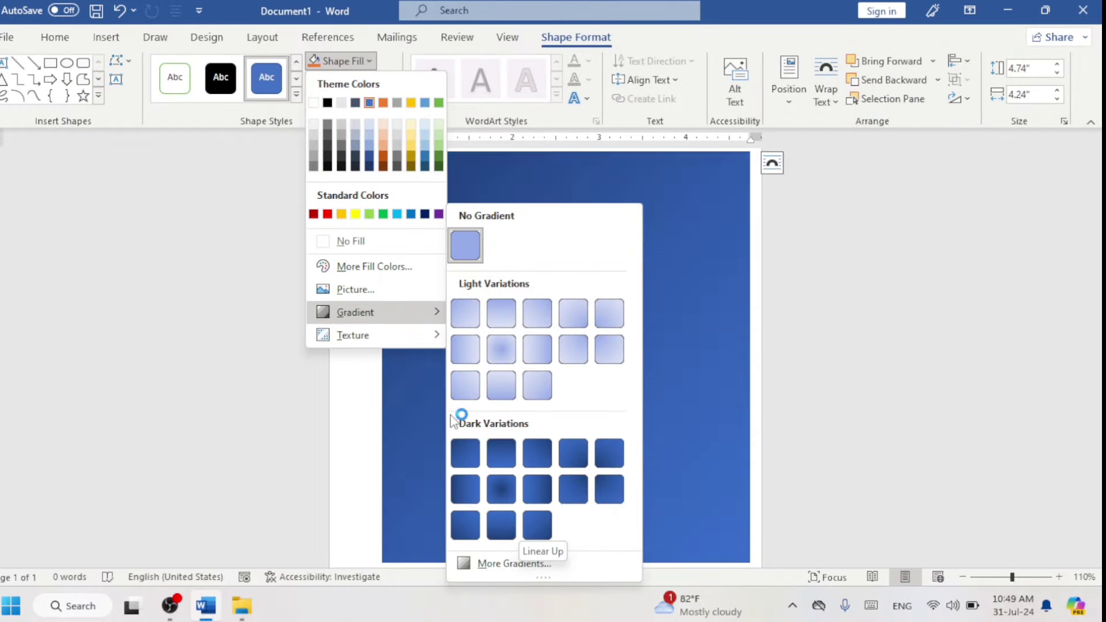
{"action": "left_click", "coordinate": [513, 564]}
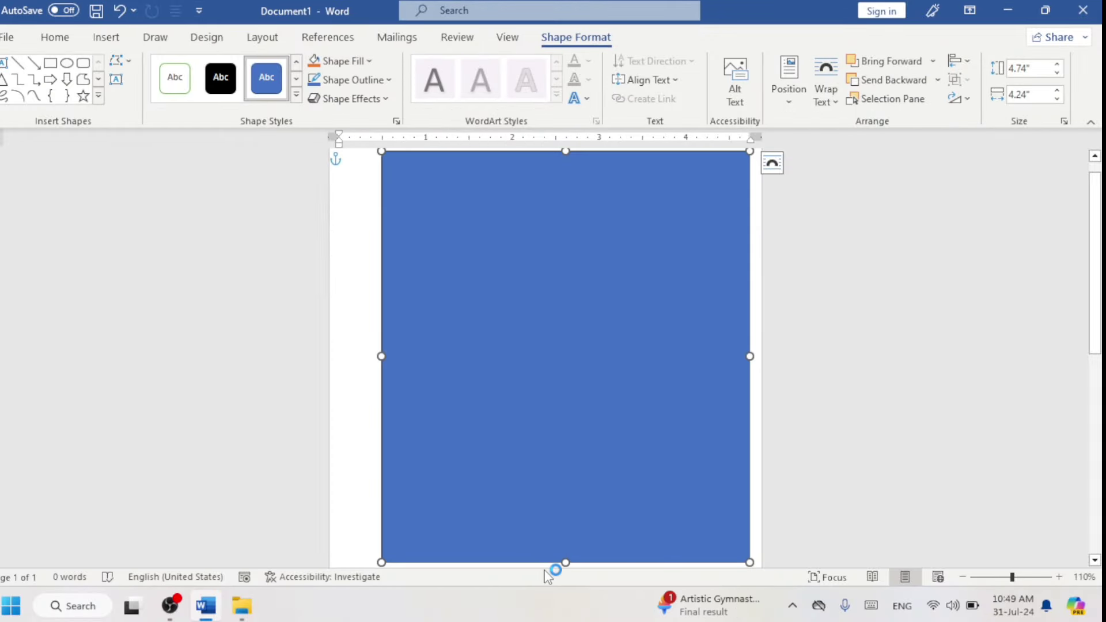
{"action": "left_click", "coordinate": [938, 280]}
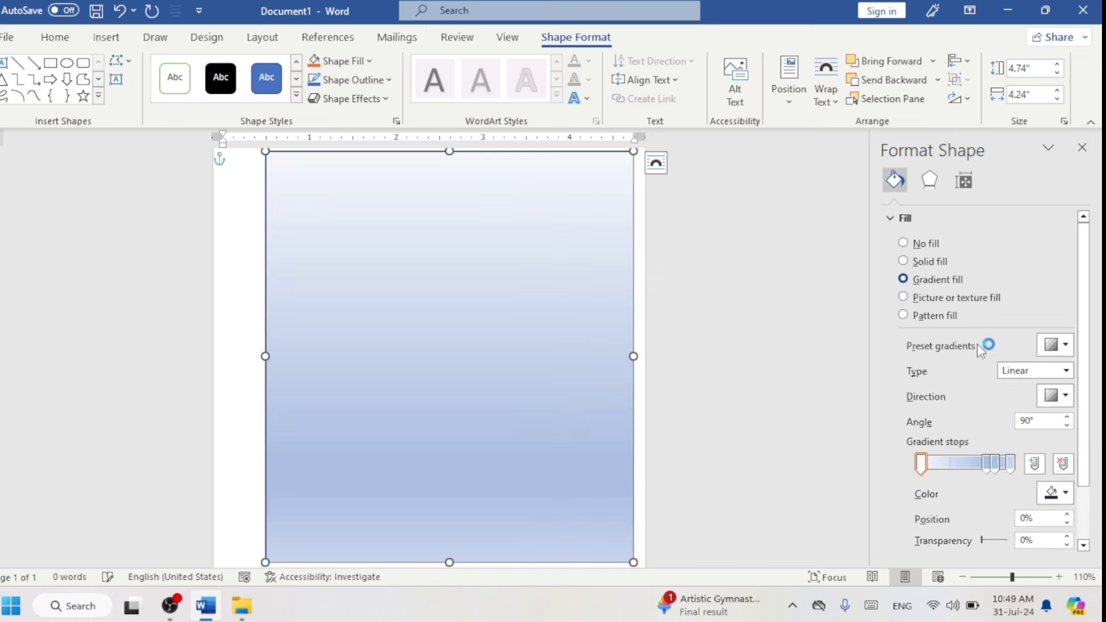
{"action": "left_click", "coordinate": [1066, 493]}
{"action": "left_click", "coordinate": [980, 448]}
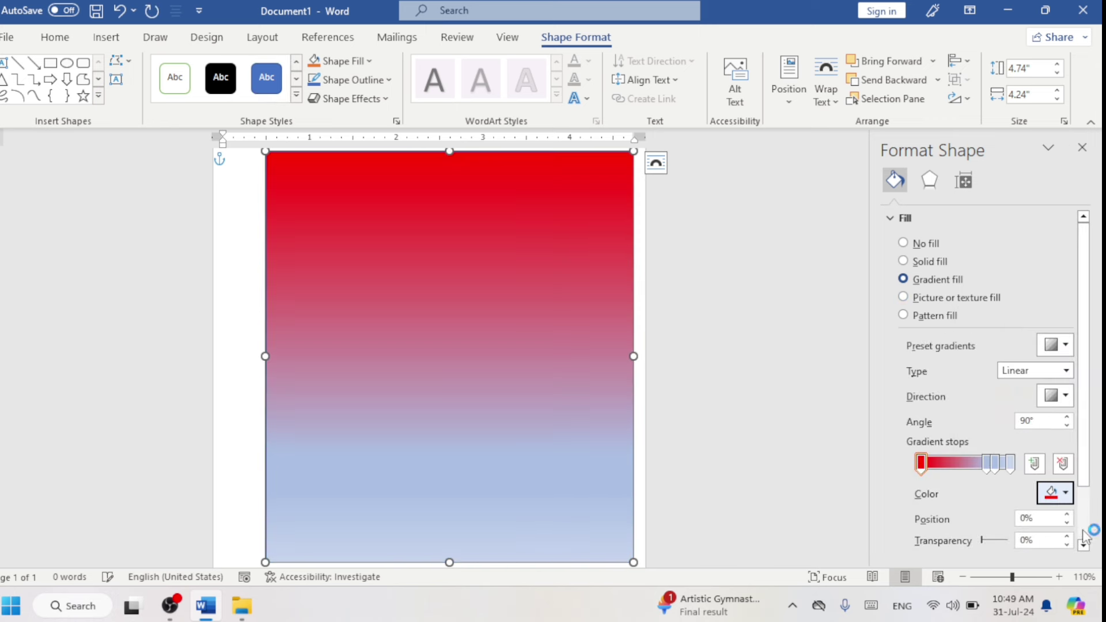
Step: Make the 74% stop gold, delete the 83% stop, and set the 100% stop to yellow
{"action": "left_click", "coordinate": [987, 462]}
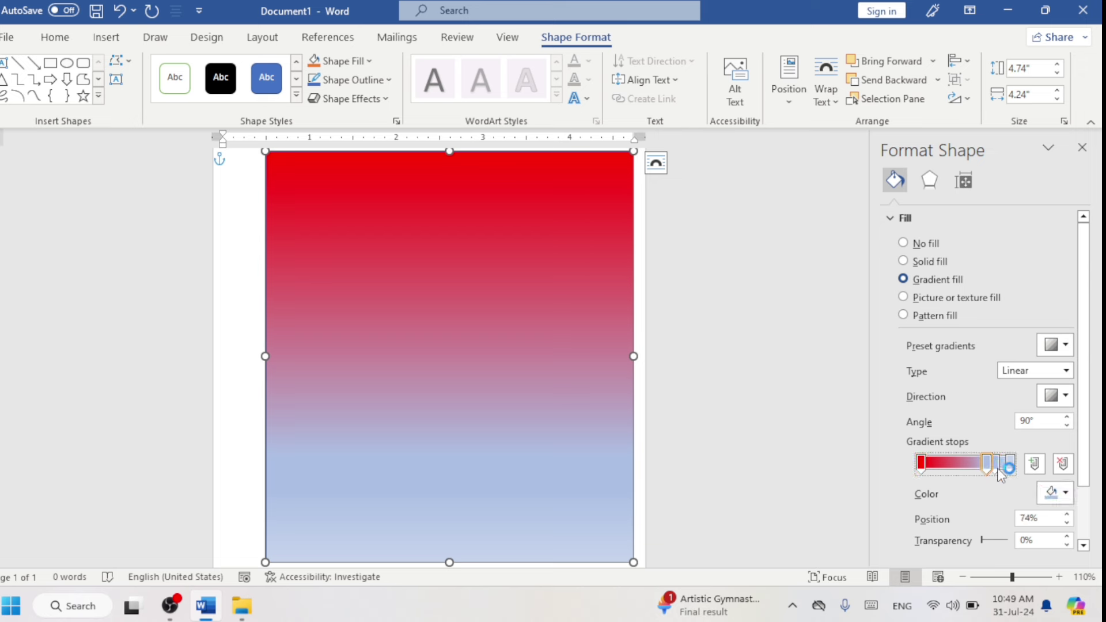
{"action": "left_click", "coordinate": [1064, 494]}
{"action": "left_click", "coordinate": [993, 448]}
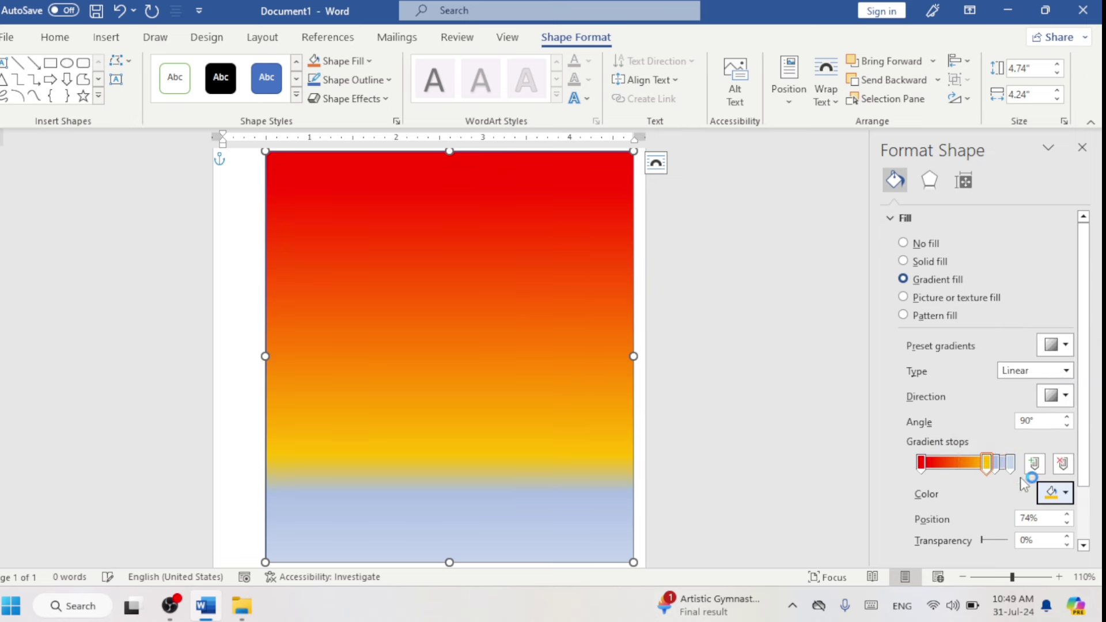
{"action": "left_click", "coordinate": [995, 463]}
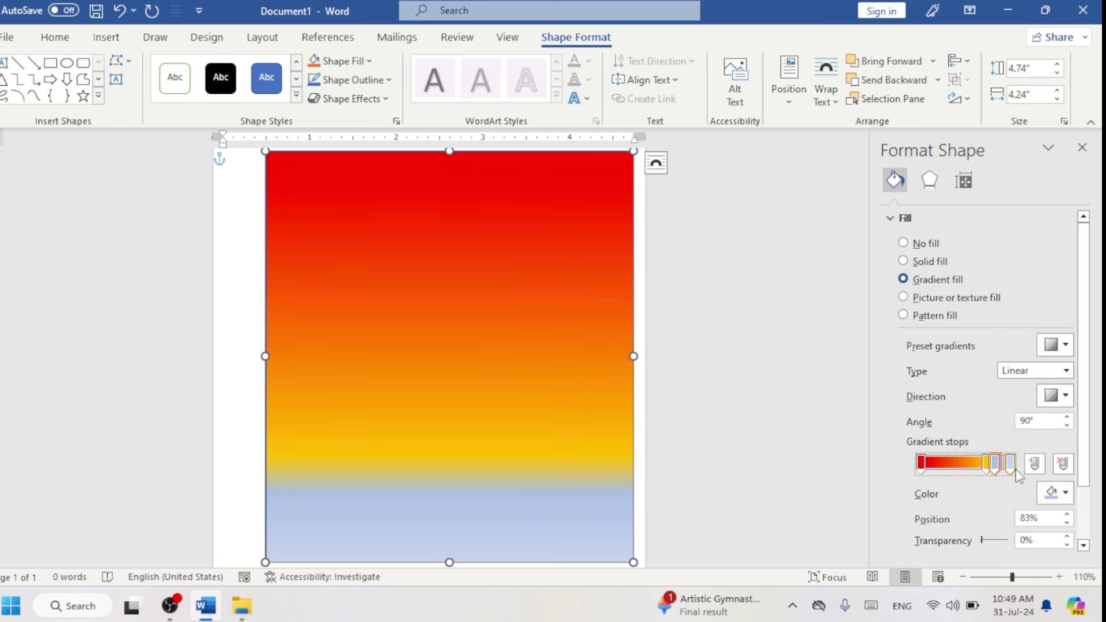
{"action": "left_click", "coordinate": [1063, 464]}
{"action": "left_click", "coordinate": [1065, 494]}
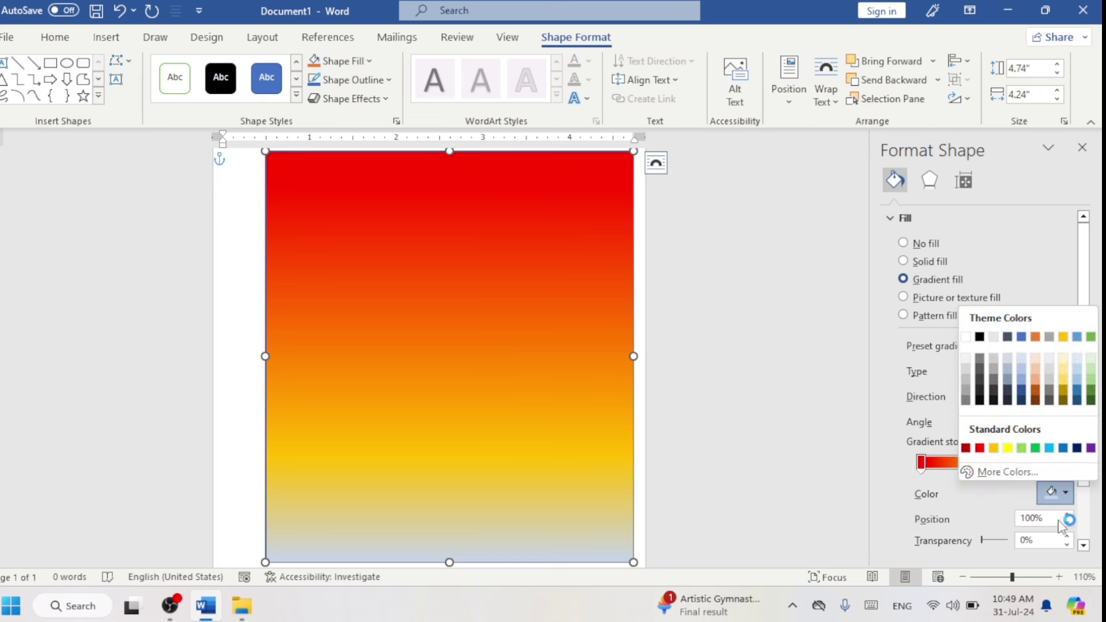
{"action": "left_click", "coordinate": [1012, 450]}
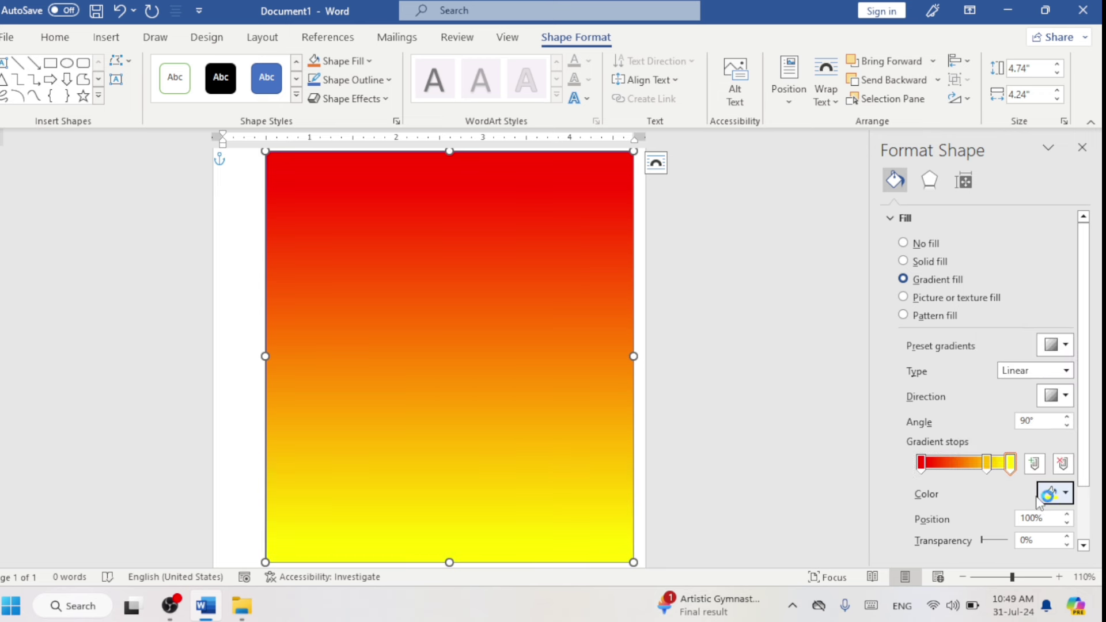
{"action": "left_click", "coordinate": [1082, 149]}
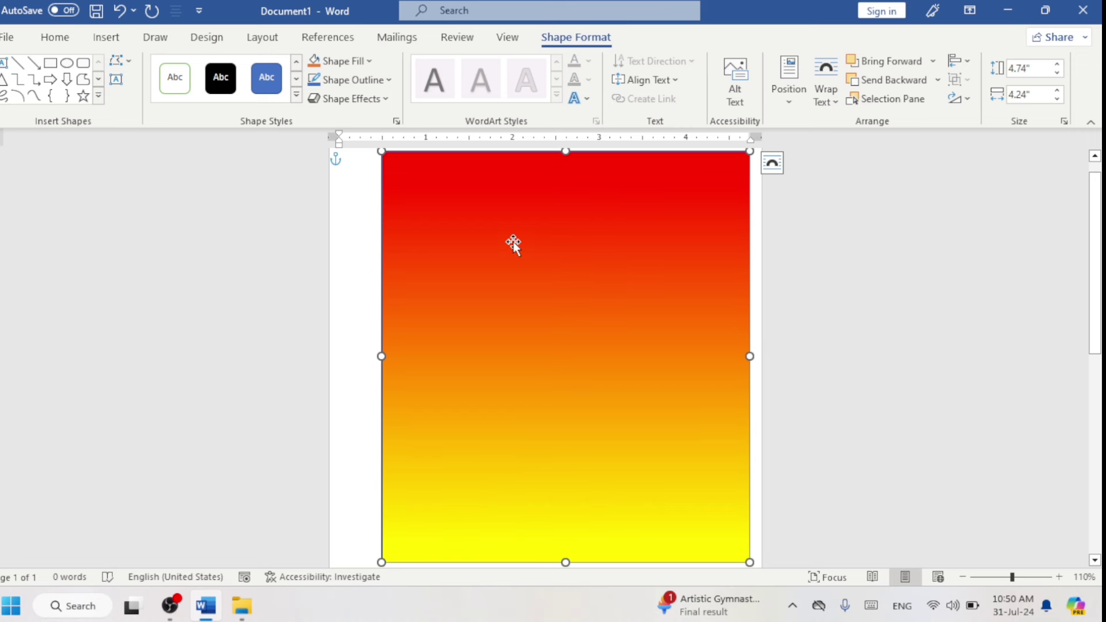
Step: Remove the gradient rectangle's outline and send it behind the photos
{"action": "left_click", "coordinate": [369, 80]}
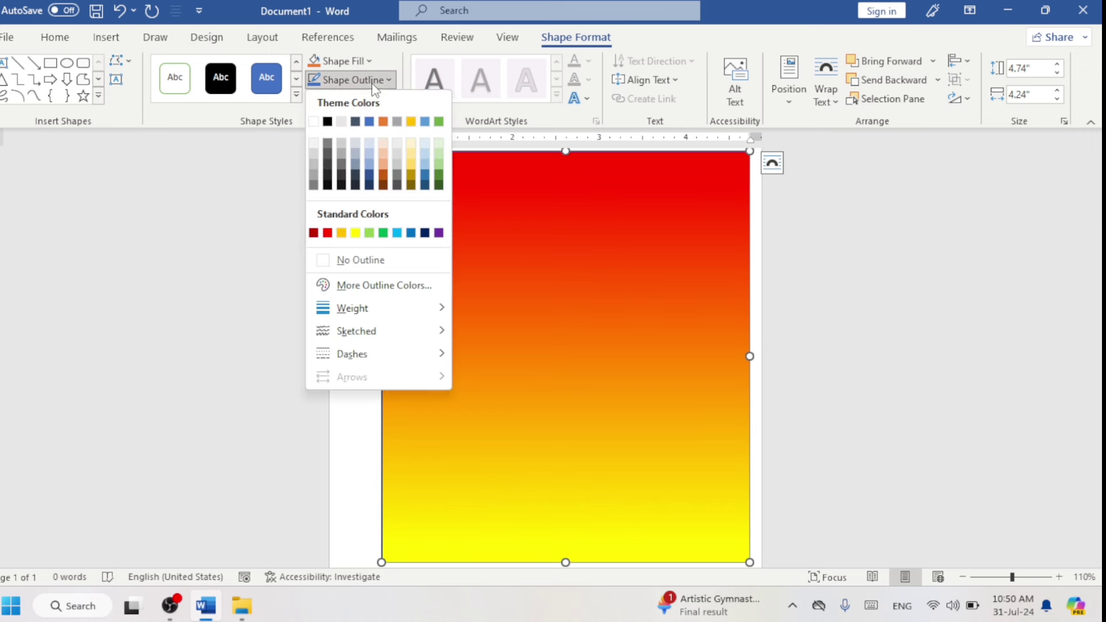
{"action": "left_click", "coordinate": [397, 268]}
{"action": "right_click", "coordinate": [565, 277]}
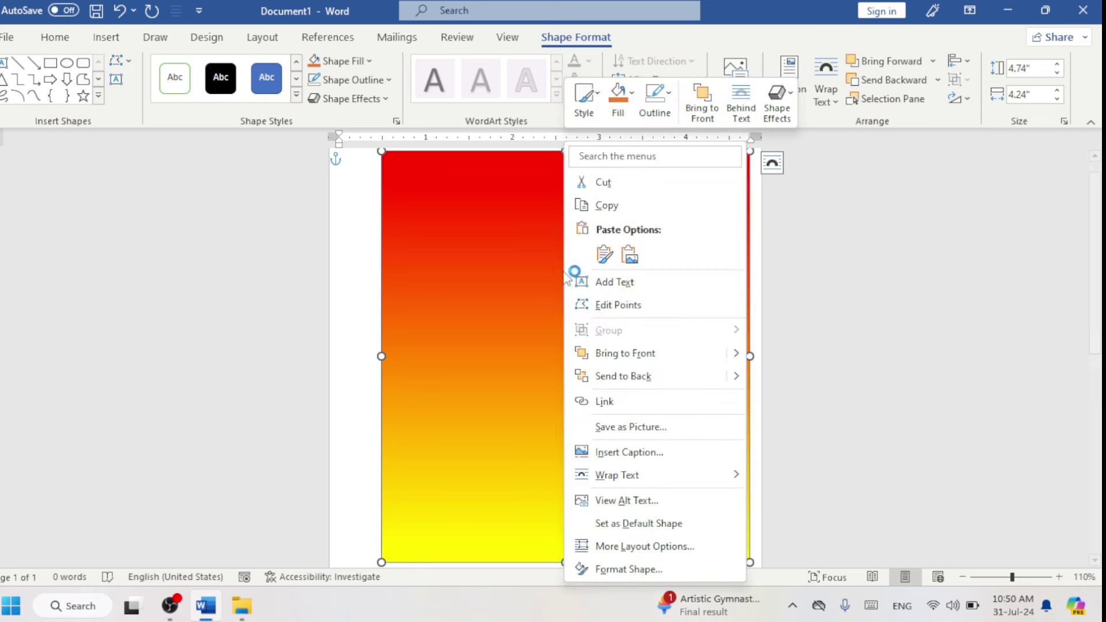
{"action": "left_click", "coordinate": [643, 374]}
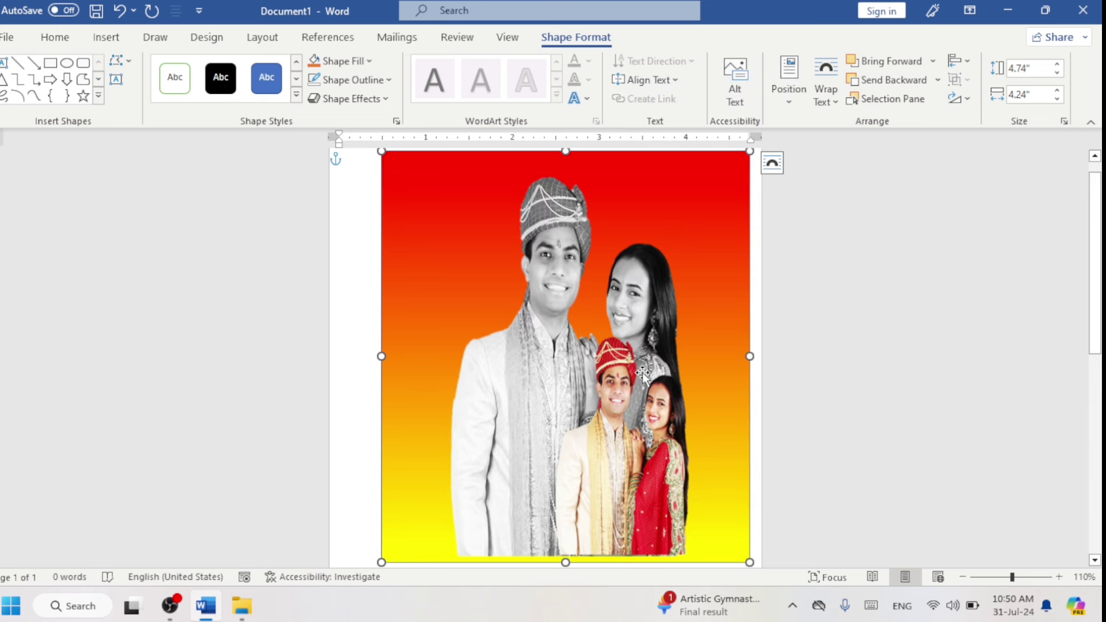
Step: Narrow and shorten the rectangle to about 4.68 × 2.9 inches to frame the photo
{"action": "left_click_drag", "start_coordinate": [380, 357], "coordinate": [442, 357]}
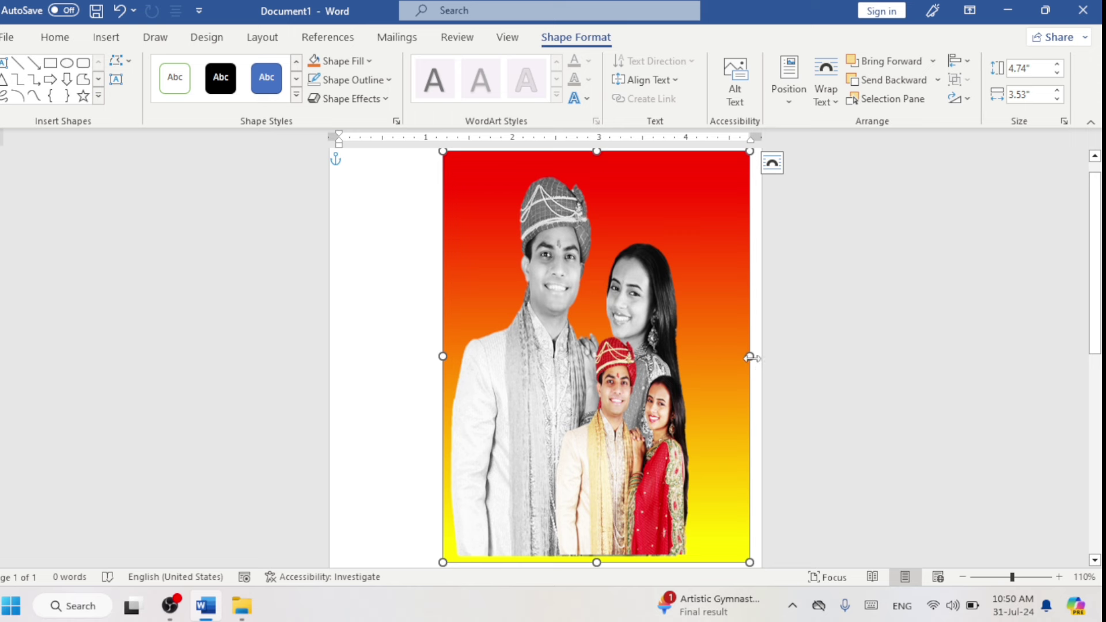
{"action": "left_click_drag", "start_coordinate": [749, 357], "coordinate": [694, 358]}
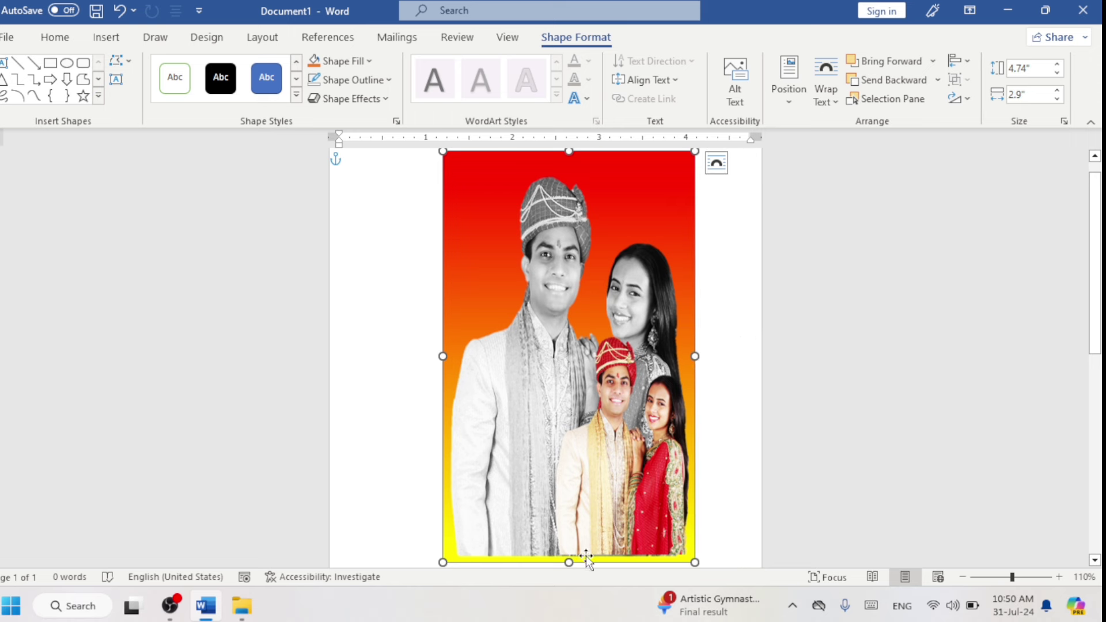
{"action": "left_click_drag", "start_coordinate": [564, 563], "coordinate": [568, 518]}
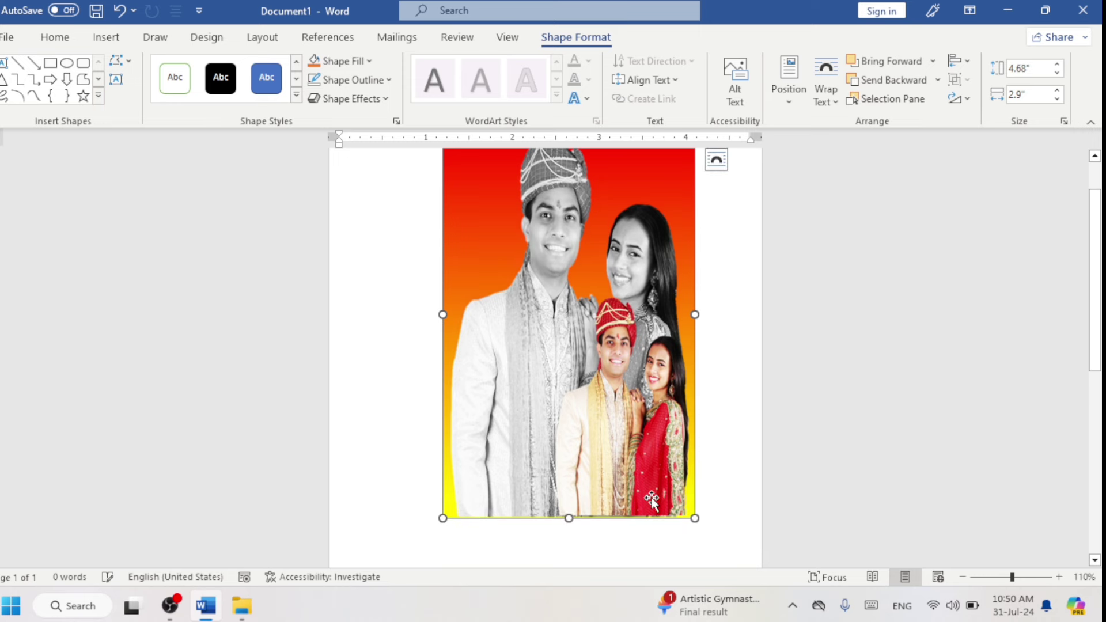
{"action": "scroll", "coordinate": [652, 476], "scroll_direction": "up", "scroll_amount": 2}
Step: Try Word's Screen Clipping tool from the Screenshot options, then cancel it
{"action": "left_click", "coordinate": [824, 361]}
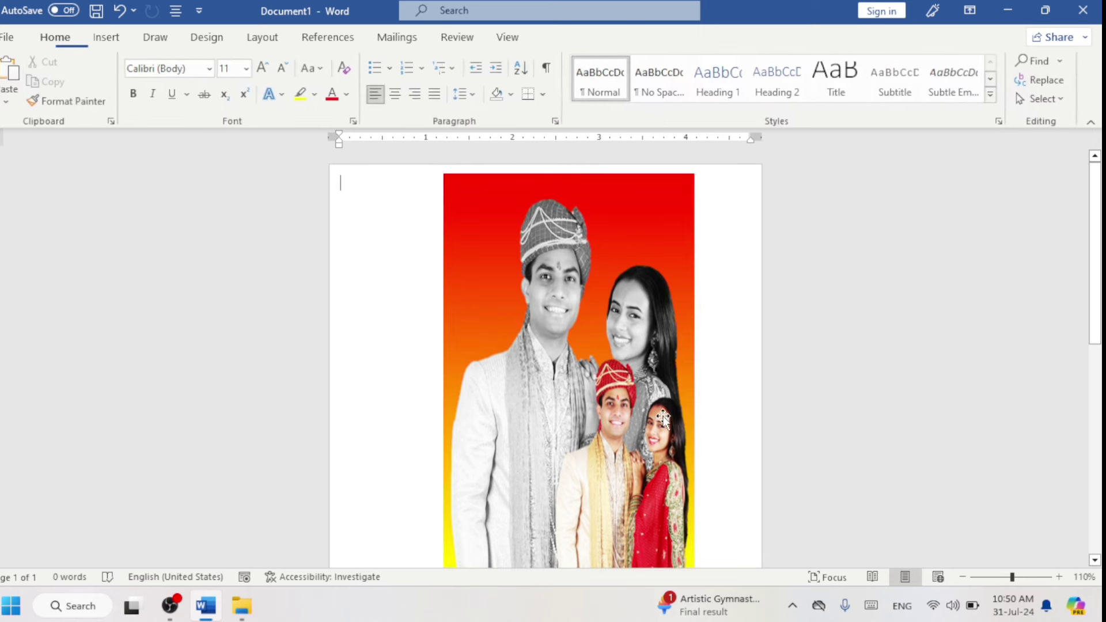
{"action": "scroll", "coordinate": [644, 412], "scroll_direction": "down", "scroll_amount": 1, "text": "ctrl"}
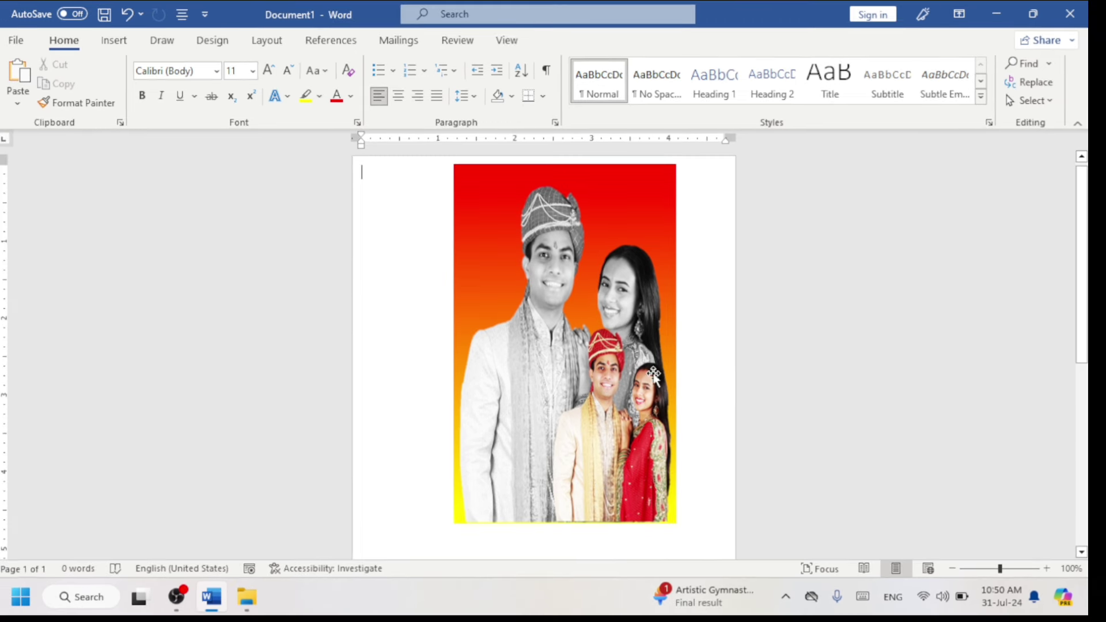
{"action": "left_click", "coordinate": [115, 41]}
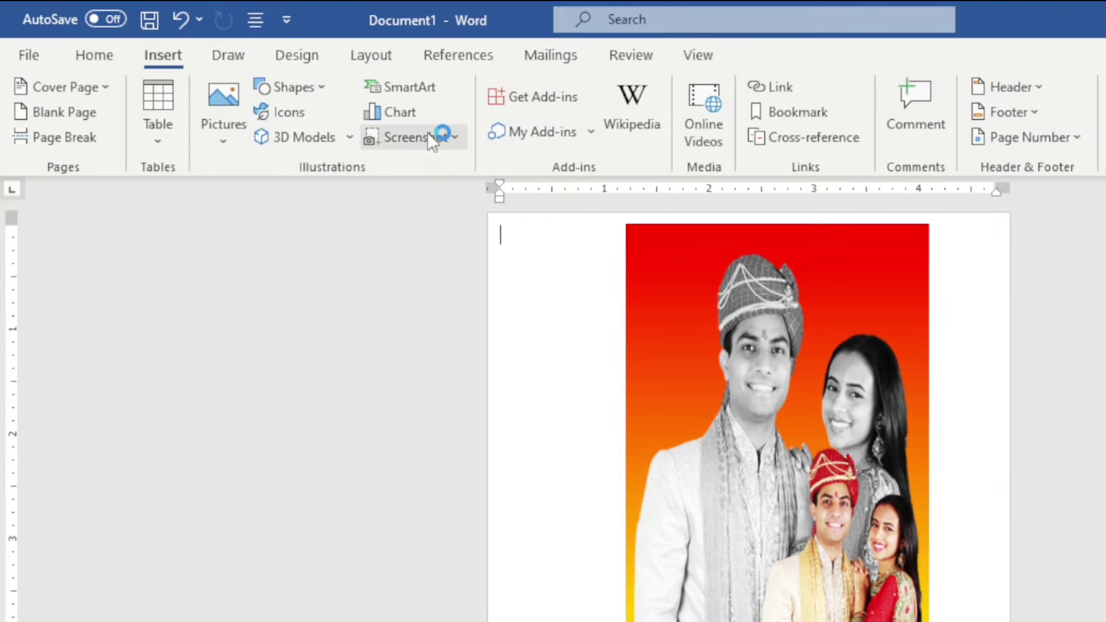
{"action": "left_click", "coordinate": [437, 137]}
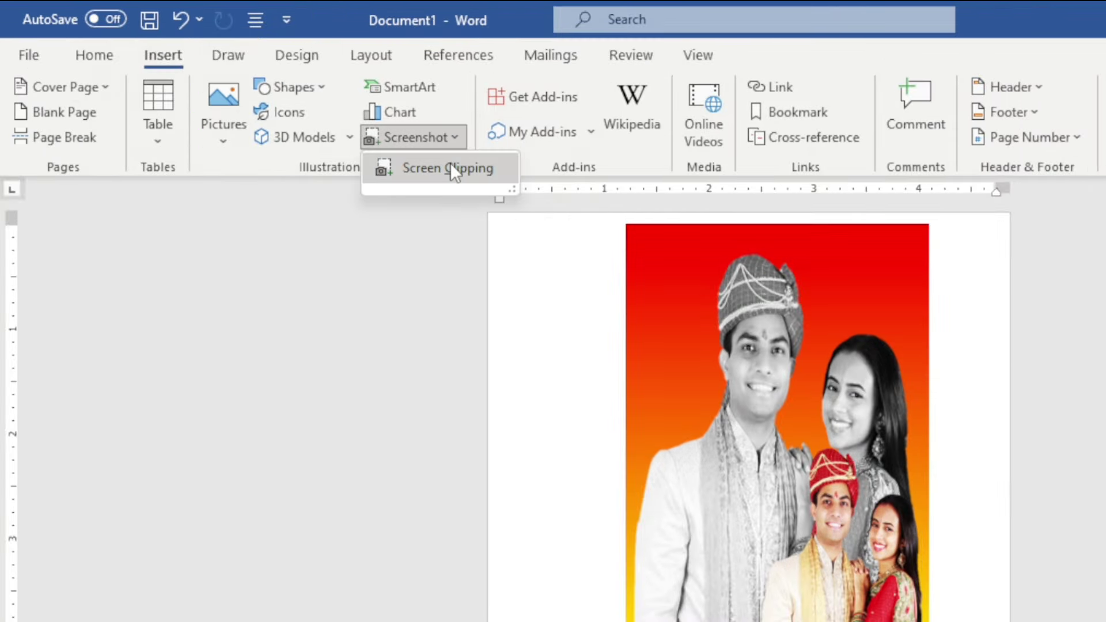
{"action": "left_click", "coordinate": [449, 167]}
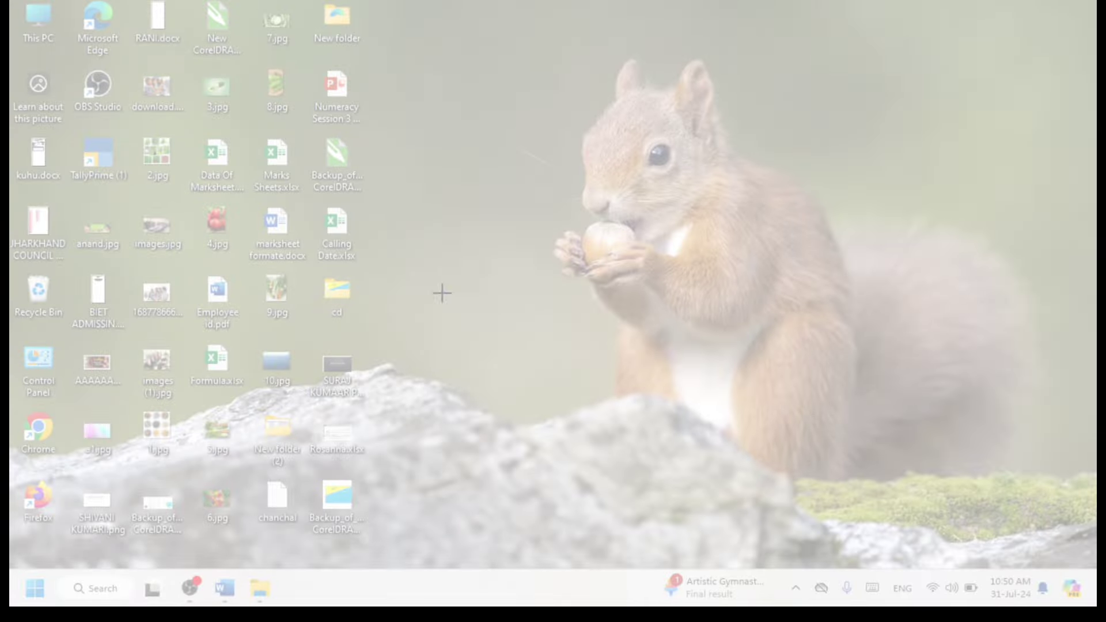
{"action": "key", "text": "Escape"}
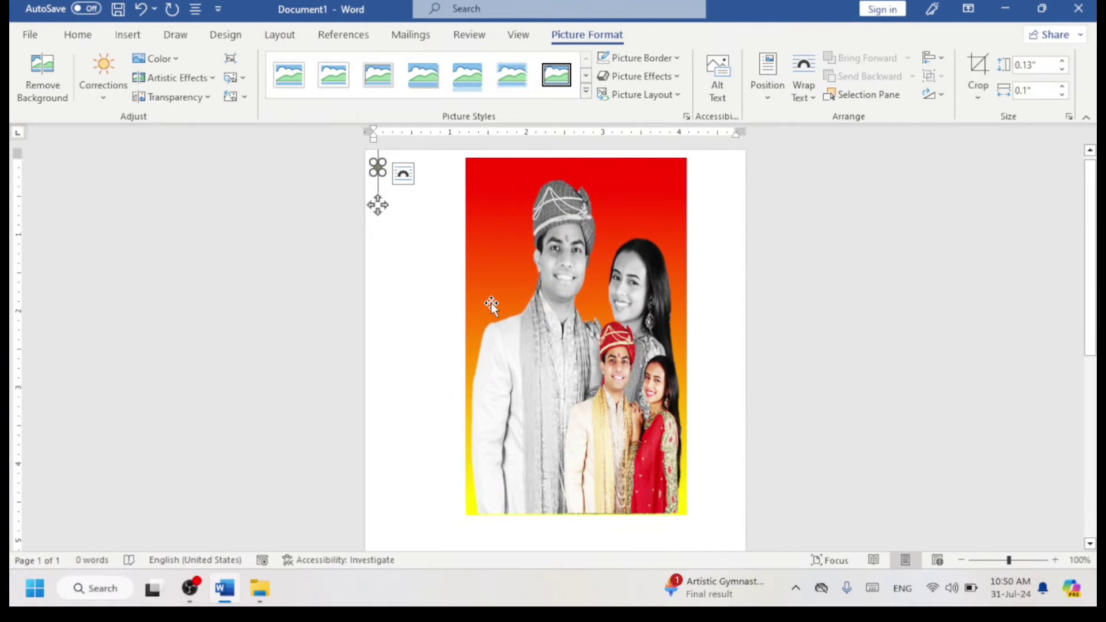
Step: Snip the photo with its gradient background to the clipboard
{"action": "left_click", "coordinate": [479, 303]}
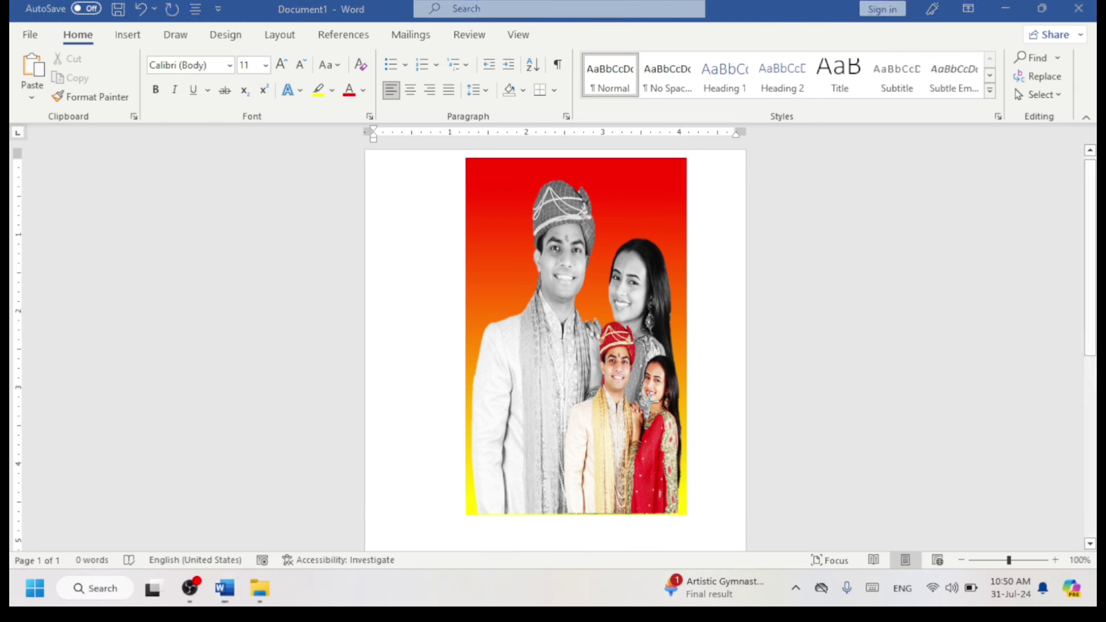
{"action": "key", "text": "Print"}
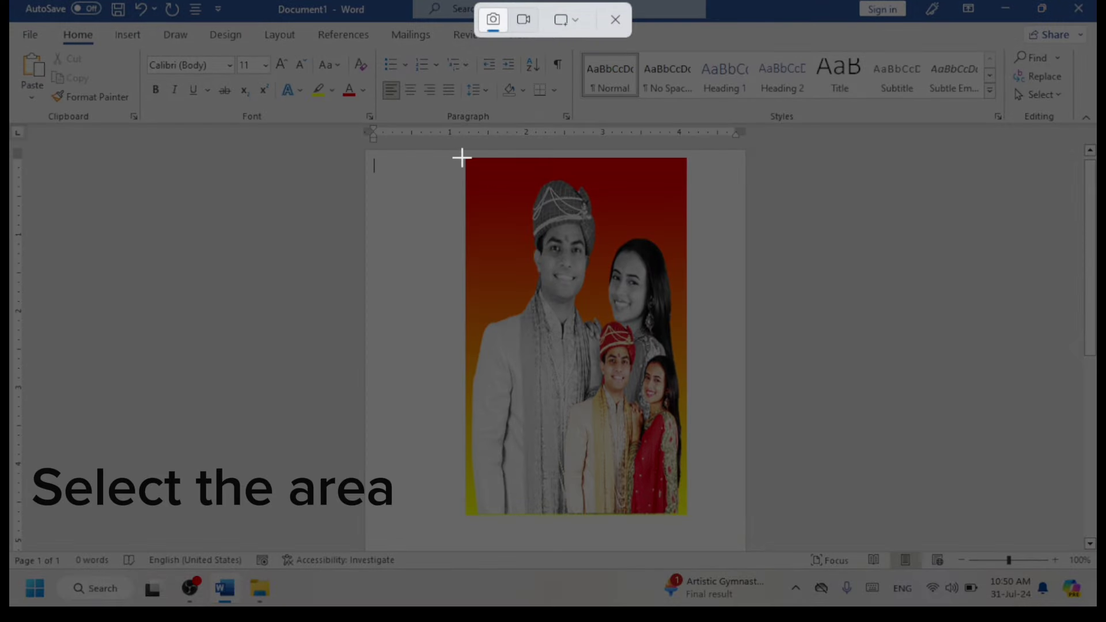
{"action": "left_click_drag", "start_coordinate": [463, 156], "coordinate": [682, 513]}
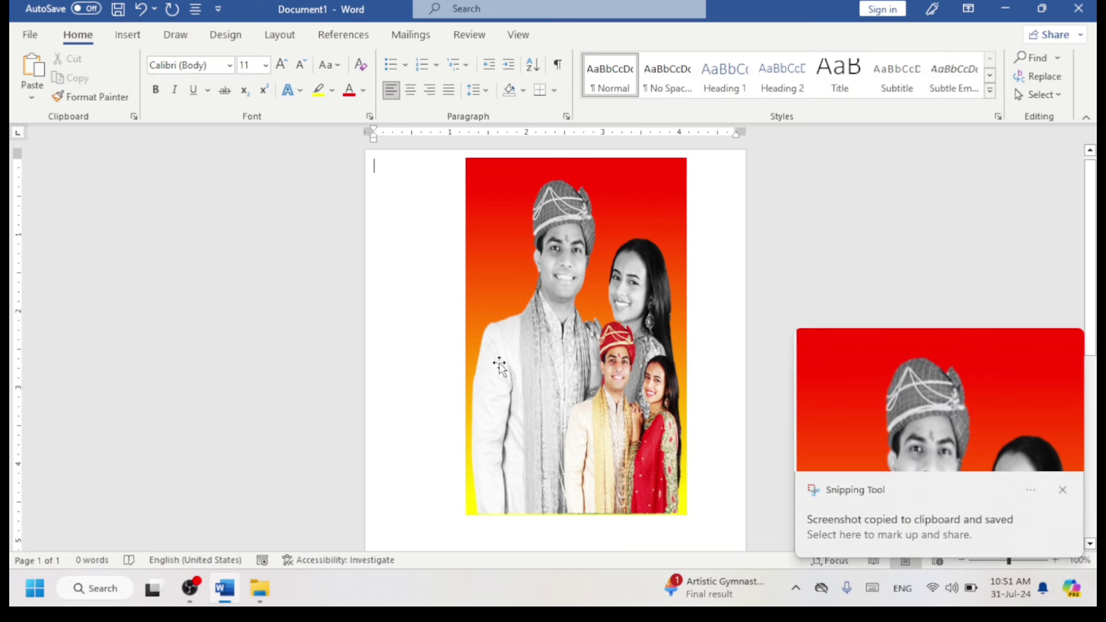
Step: Launch Paint by running pbrush from the Windows Run dialog
{"action": "key", "text": "super+r"}
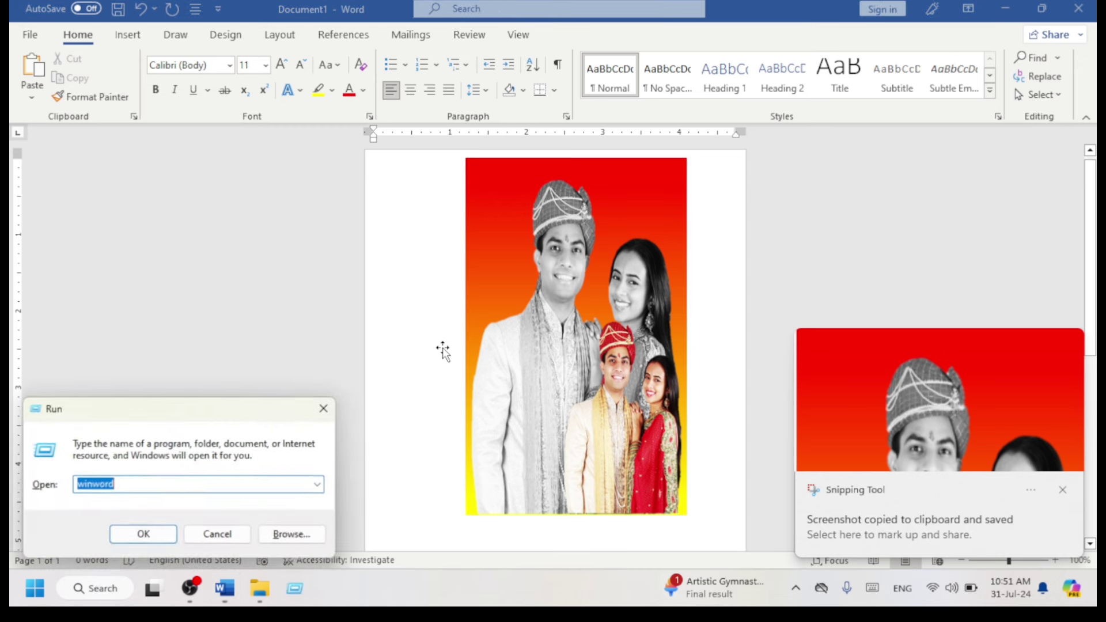
{"action": "type", "text": "p"}
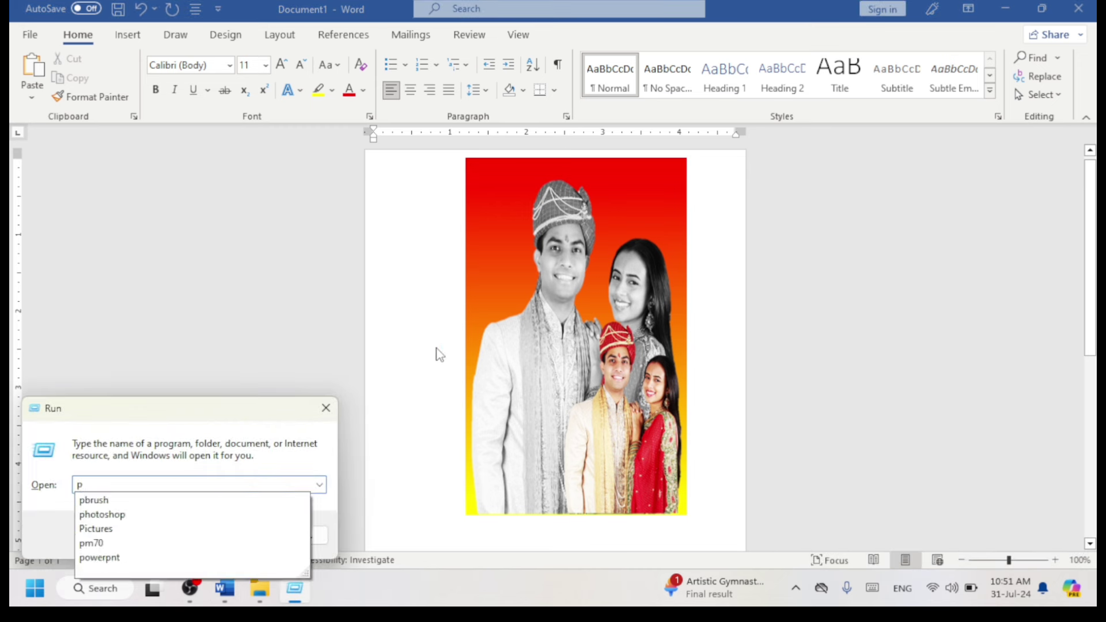
{"action": "type", "text": "b"}
{"action": "key", "text": "Down"}
{"action": "key", "text": "Return"}
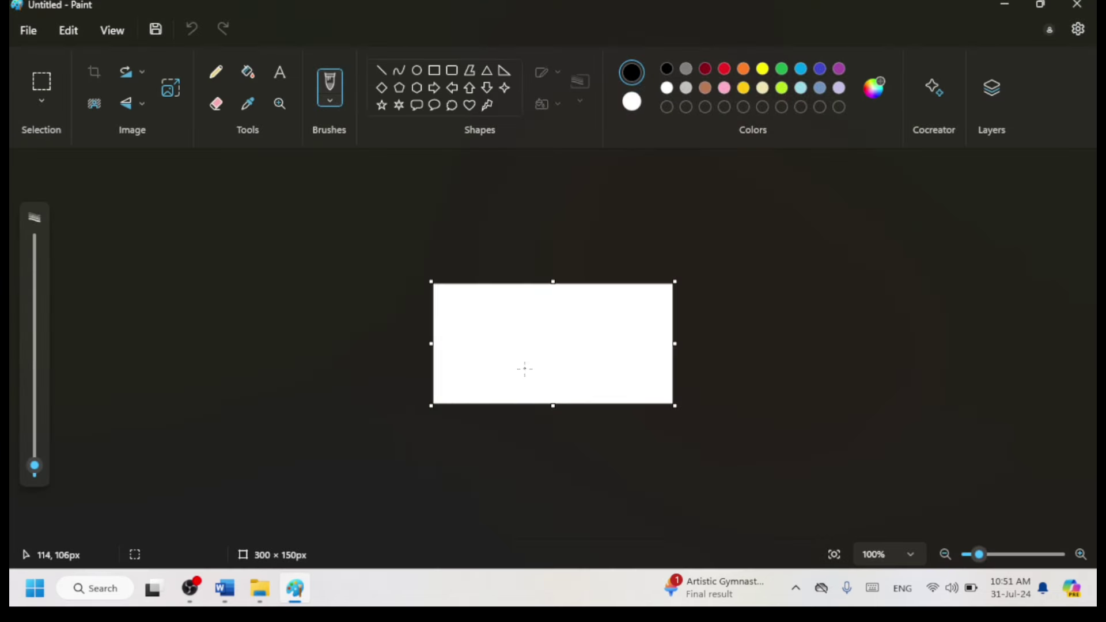
Step: Paste the captured photo onto the Paint canvas and shrink it slightly
{"action": "scroll", "coordinate": [524, 369], "scroll_direction": "up", "scroll_amount": 2, "text": "ctrl"}
{"action": "scroll", "coordinate": [525, 369], "scroll_direction": "up", "scroll_amount": 3, "text": "ctrl"}
{"action": "key", "text": "ctrl+v"}
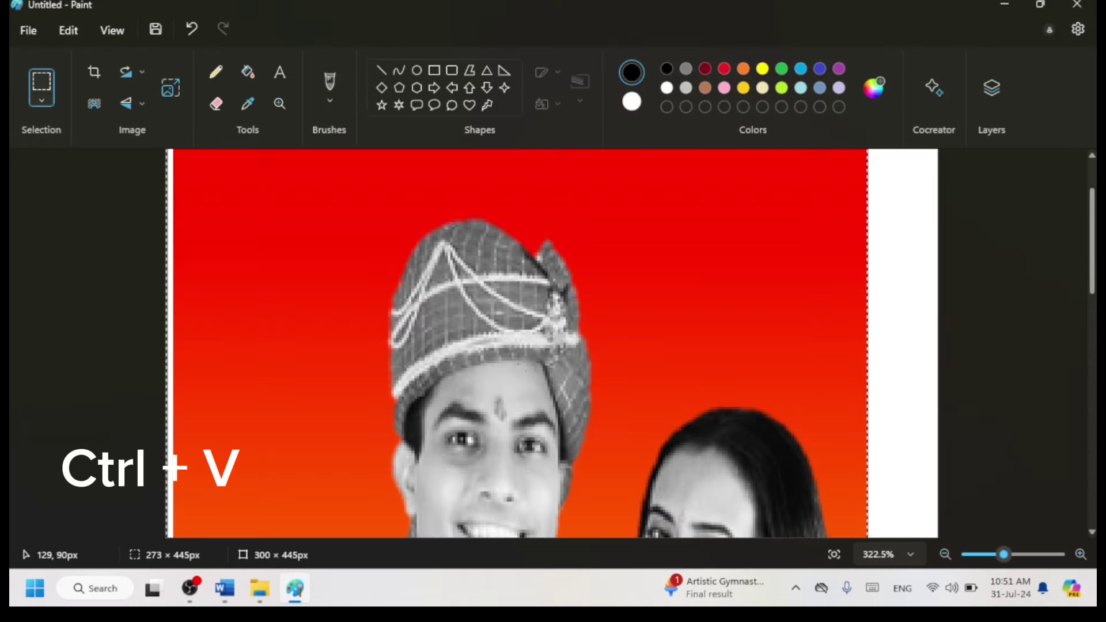
{"action": "scroll", "coordinate": [530, 373], "scroll_direction": "down", "scroll_amount": 2, "text": "ctrl"}
{"action": "scroll", "coordinate": [530, 373], "scroll_direction": "down", "scroll_amount": 2, "text": "ctrl"}
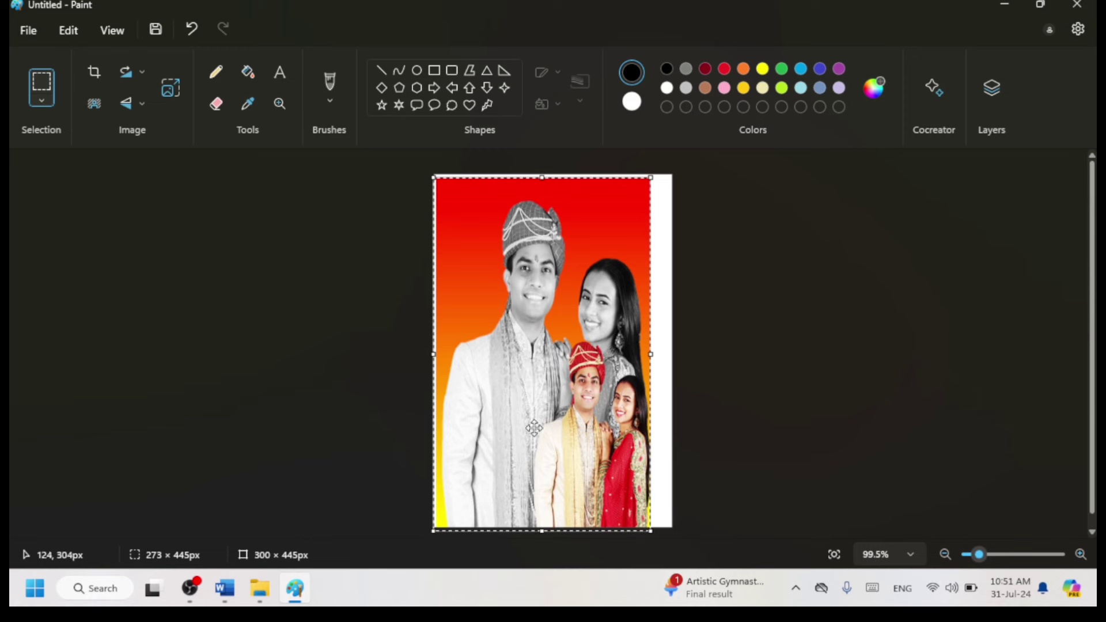
{"action": "left_click_drag", "start_coordinate": [650, 530], "coordinate": [644, 519]}
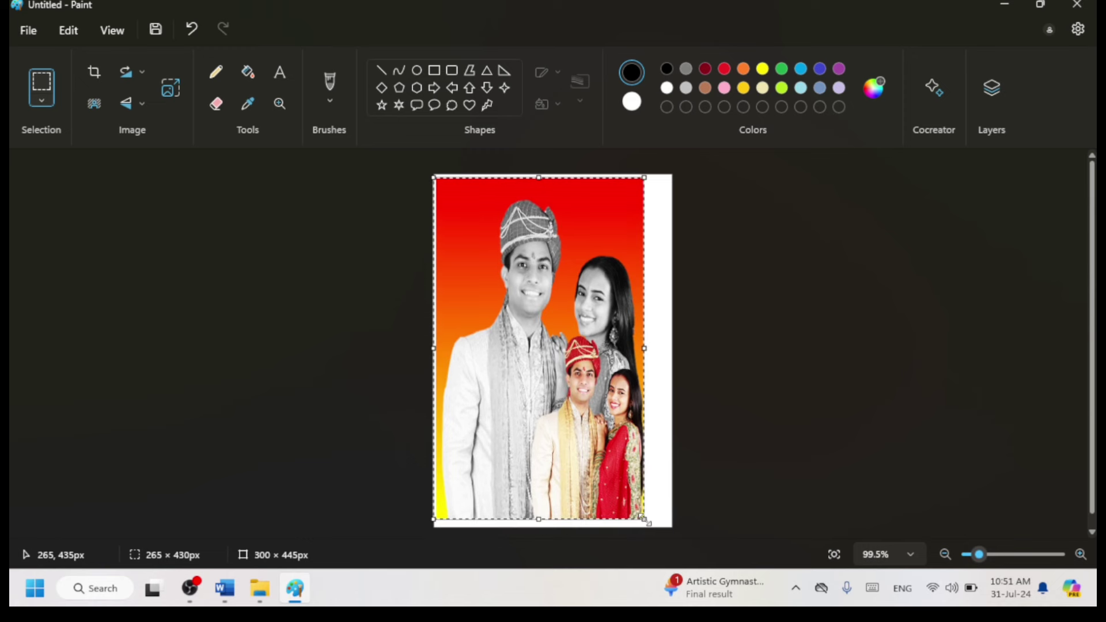
{"action": "left_click", "coordinate": [662, 507]}
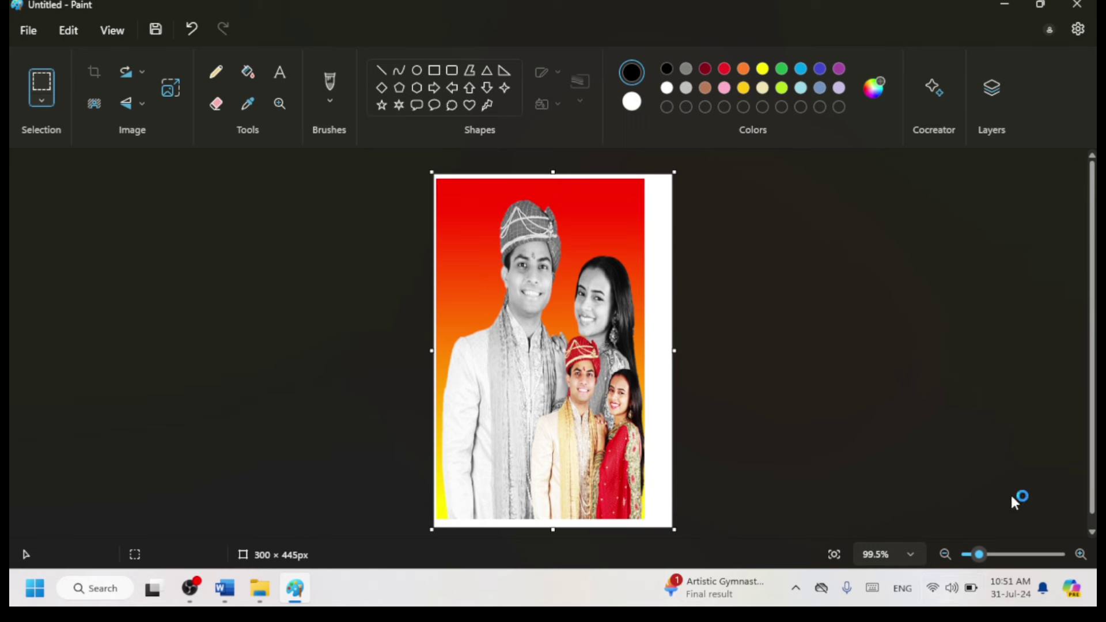
Step: Crop the canvas to just the photo, 261 × 422 px, and begin saving it
{"action": "left_click_drag", "start_coordinate": [645, 517], "coordinate": [439, 183]}
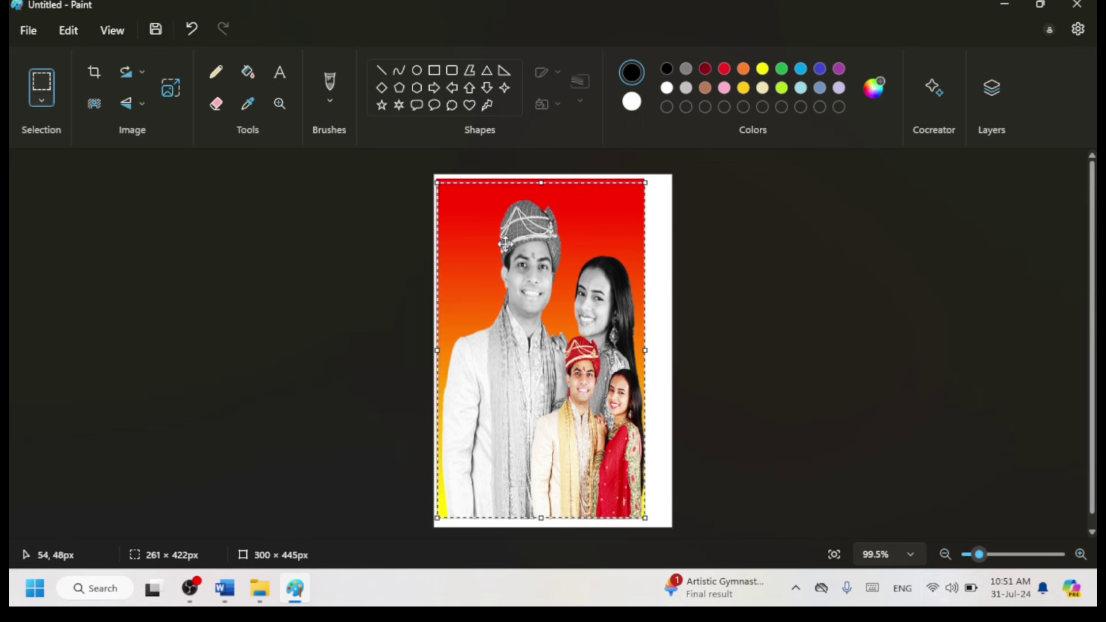
{"action": "left_click", "coordinate": [94, 72]}
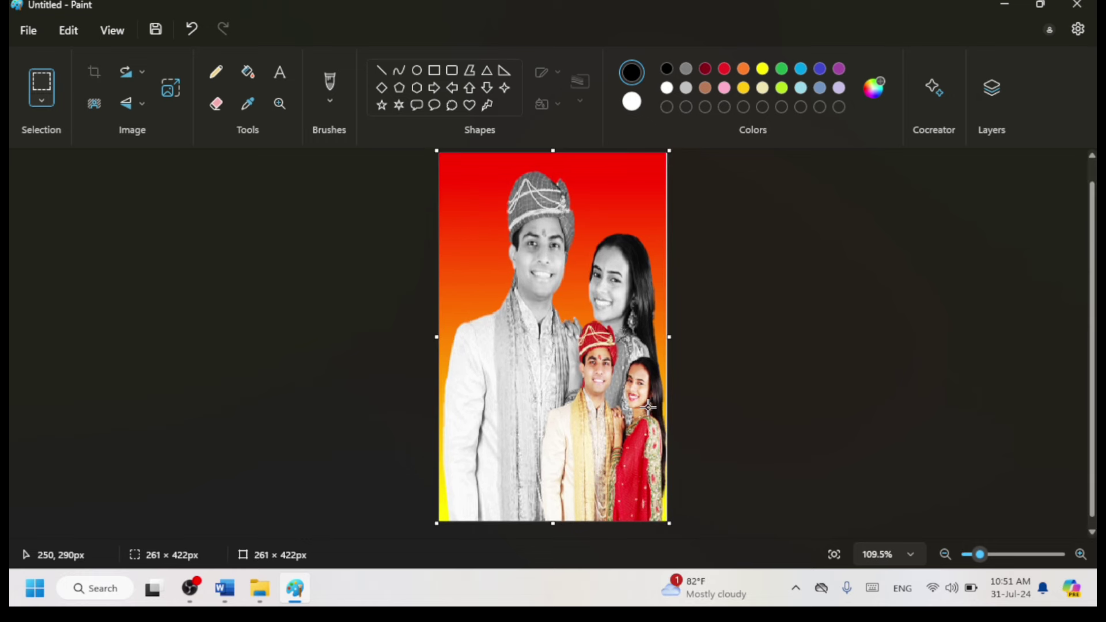
{"action": "key", "text": "ctrl+s"}
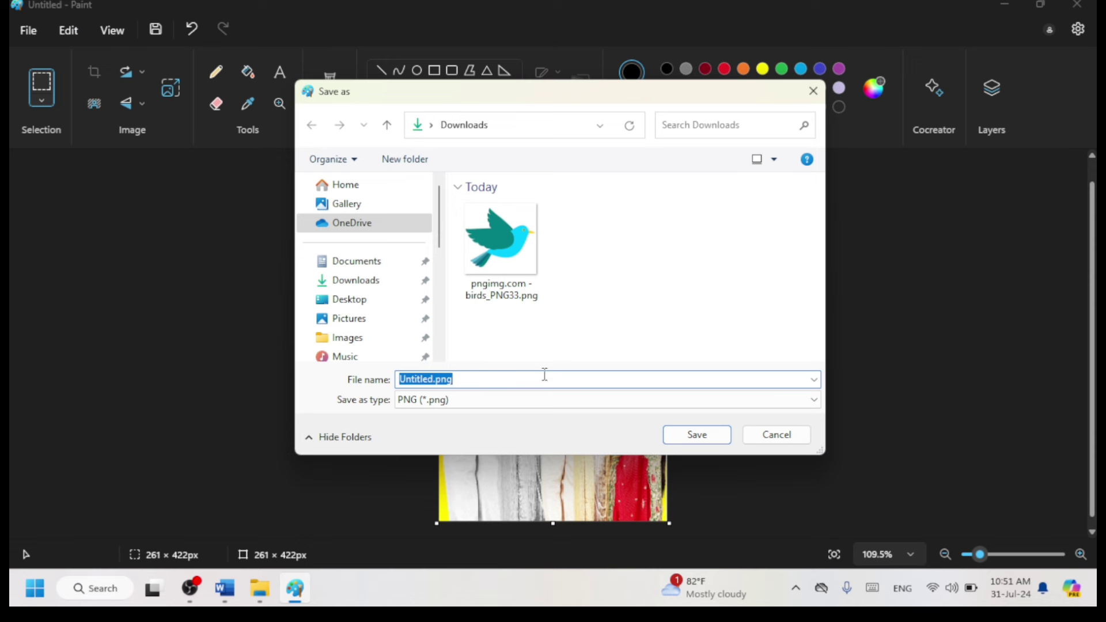
{"action": "mouse_move", "coordinate": [349, 299]}
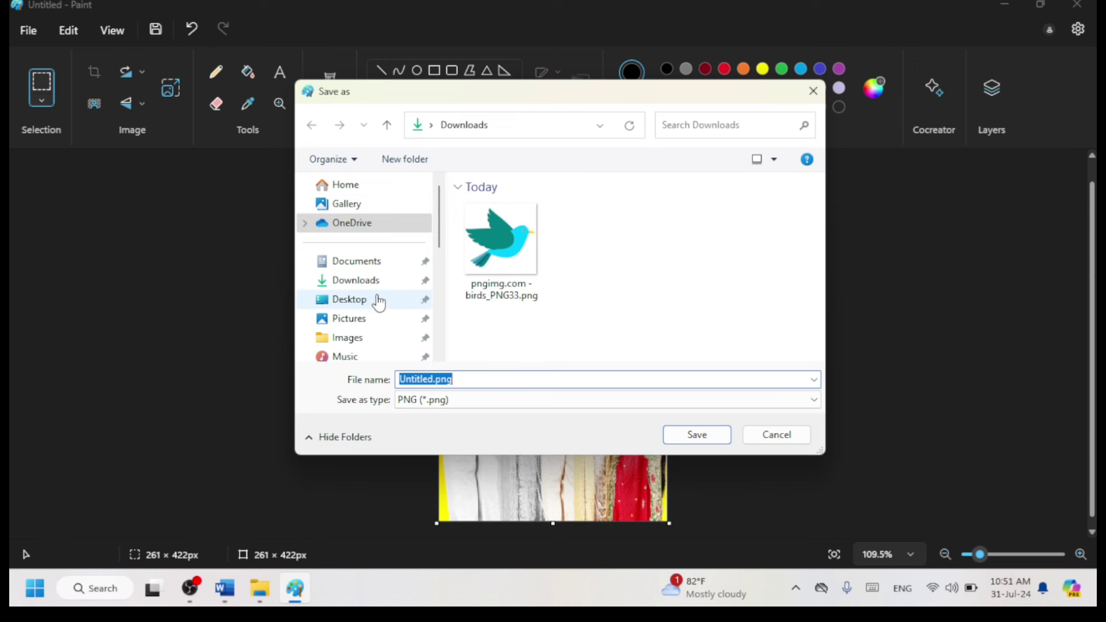
Step: Save the cropped image to the Desktop as Remove BG.png, then close Paint
{"action": "left_click", "coordinate": [378, 300]}
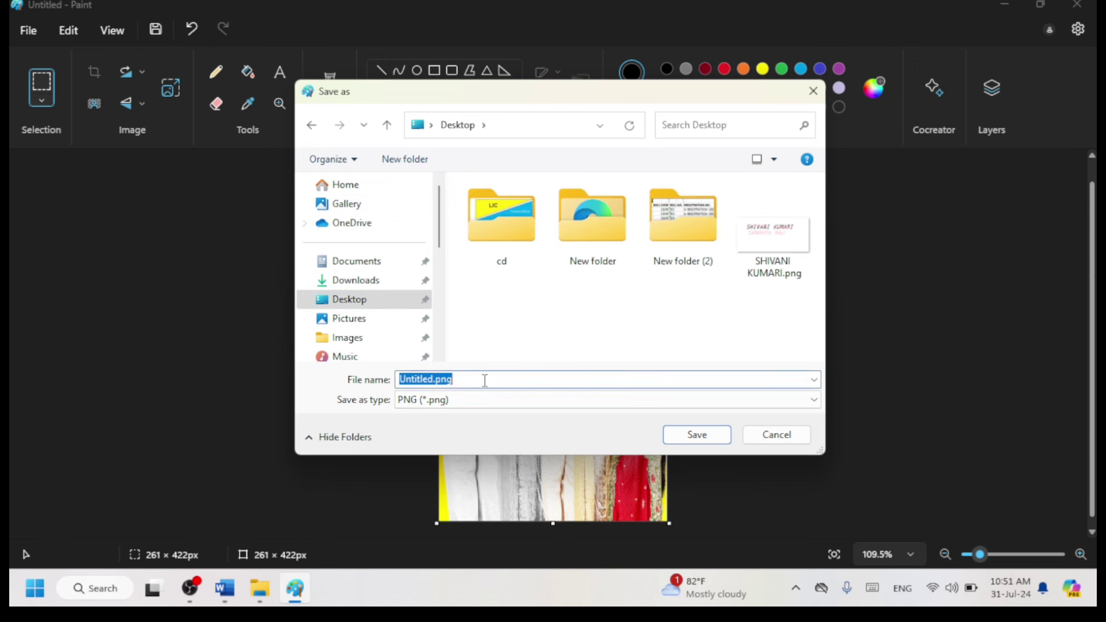
{"action": "type", "text": "Re"}
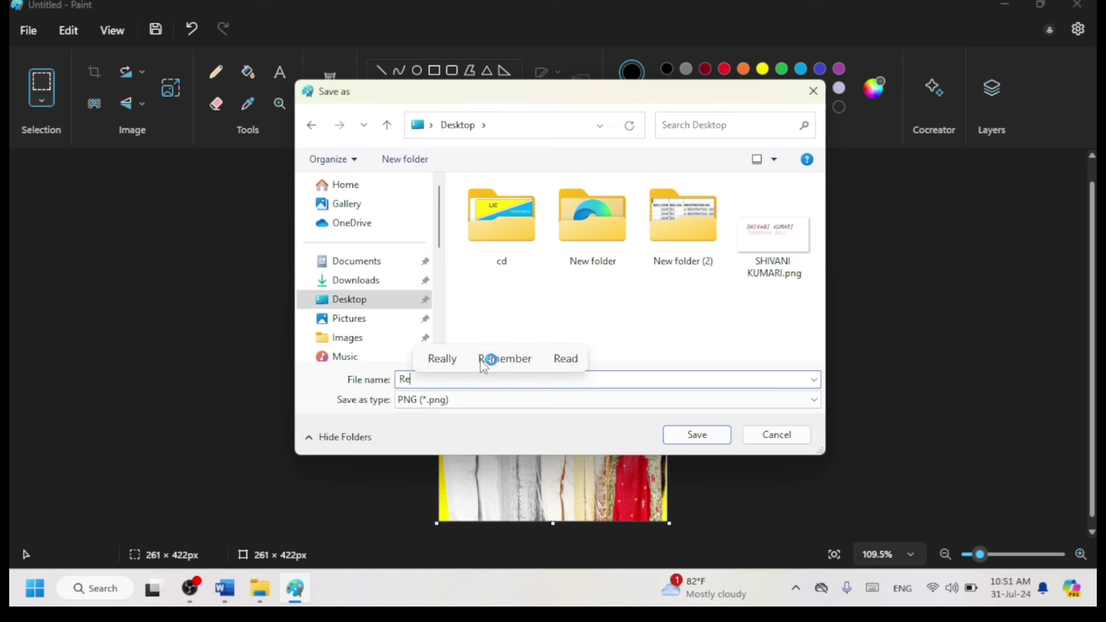
{"action": "type", "text": "move "}
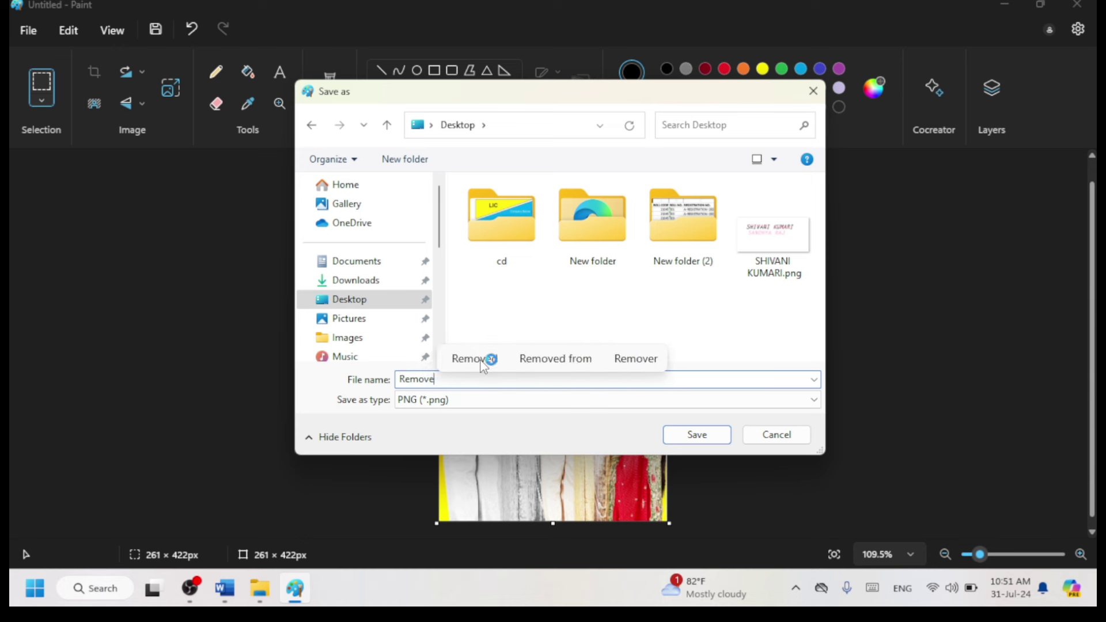
{"action": "type", "text": "BG"}
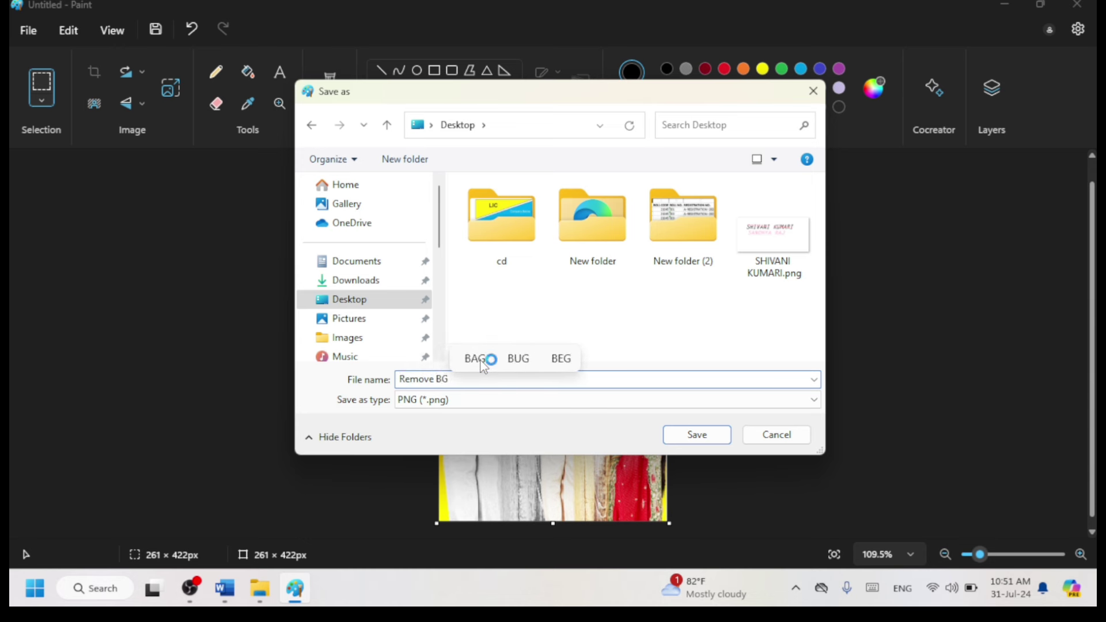
{"action": "left_click", "coordinate": [713, 435]}
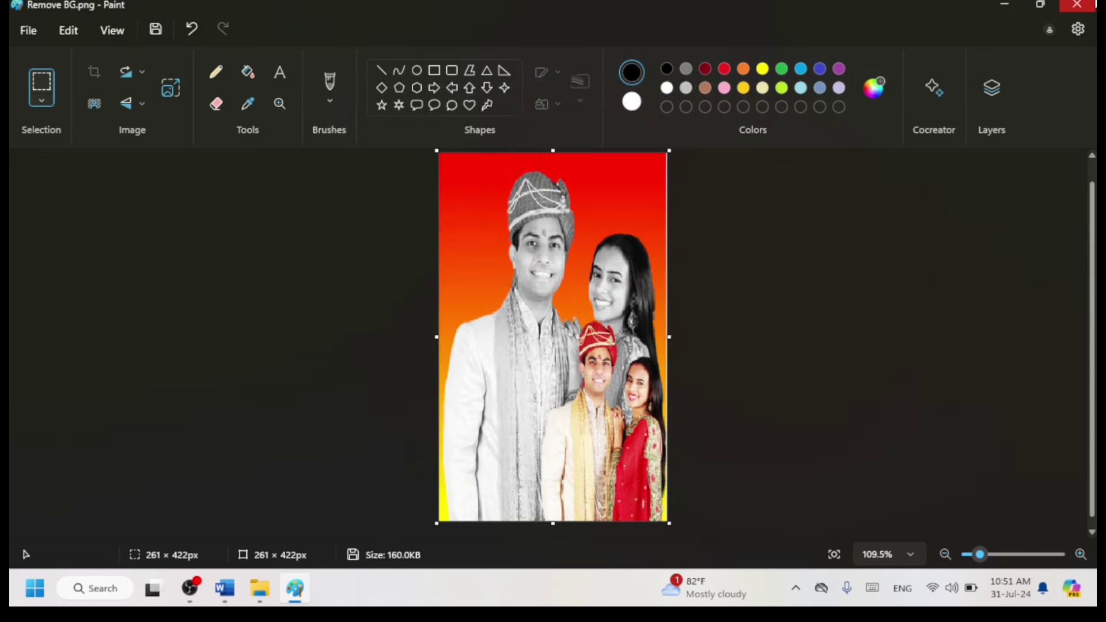
{"action": "left_click", "coordinate": [1077, 4]}
Step: Create a new blank Document2 and open the stock Icons library in it
{"action": "left_click", "coordinate": [727, 304]}
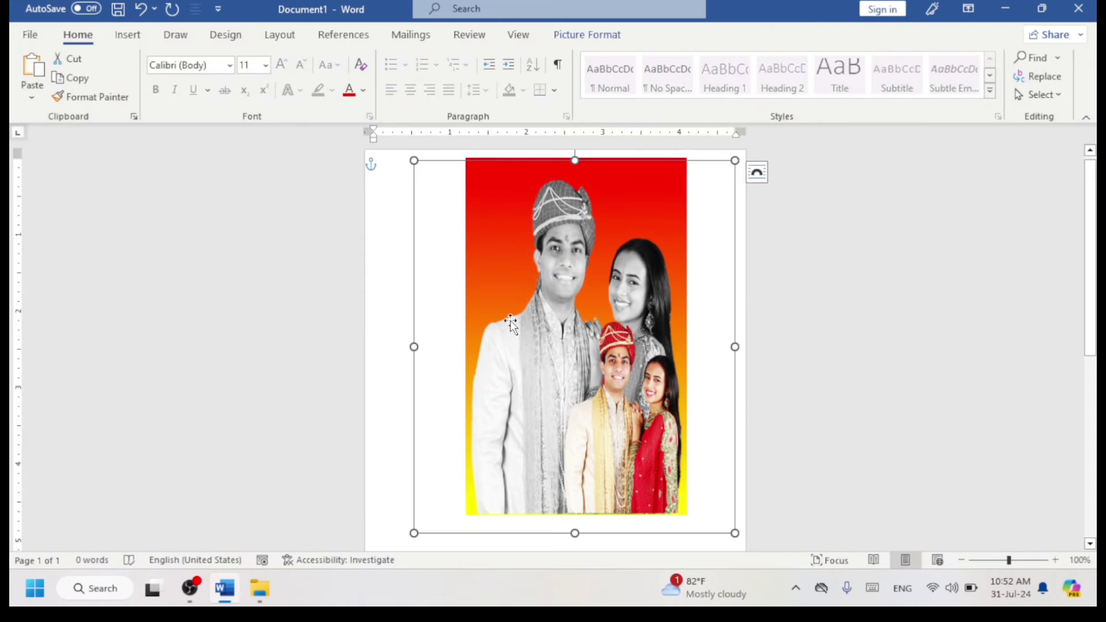
{"action": "left_click", "coordinate": [127, 35]}
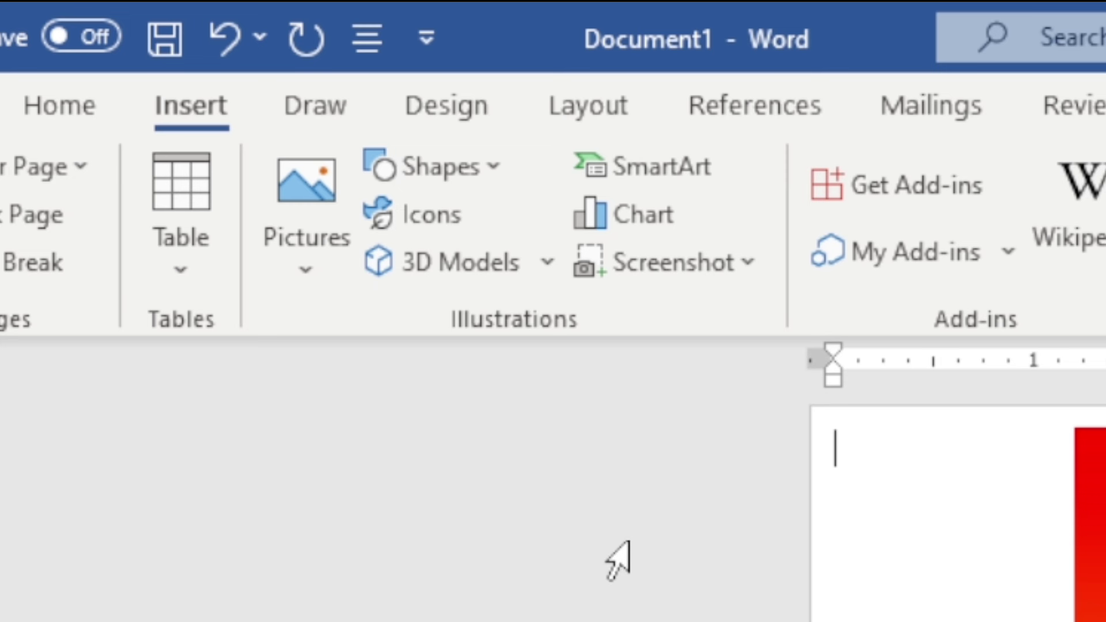
{"action": "key", "text": "ctrl+n"}
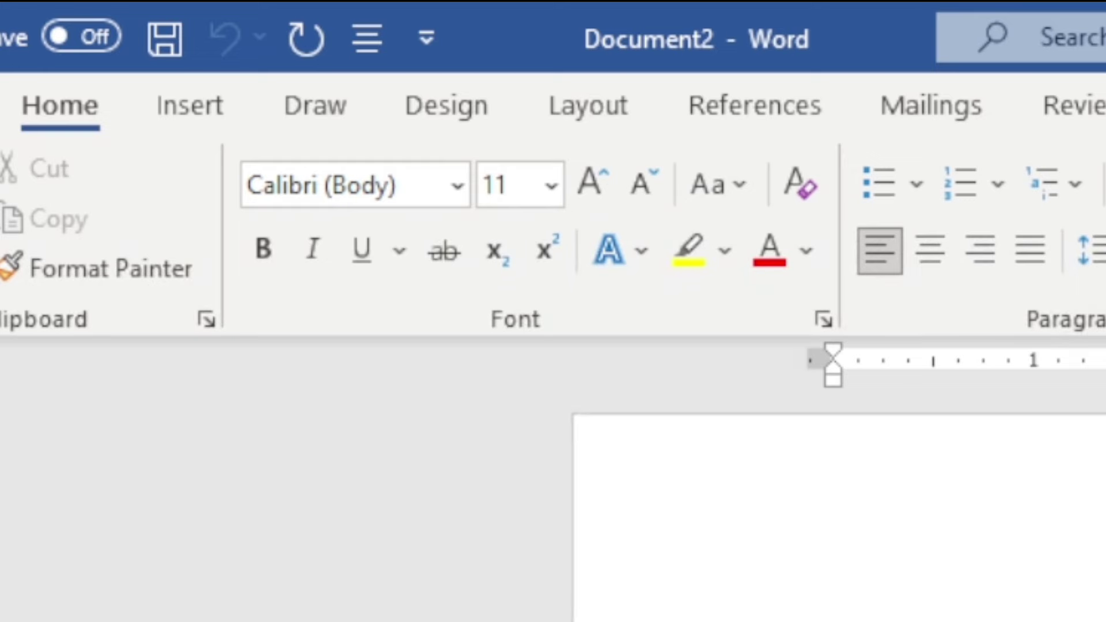
{"action": "left_click", "coordinate": [196, 115]}
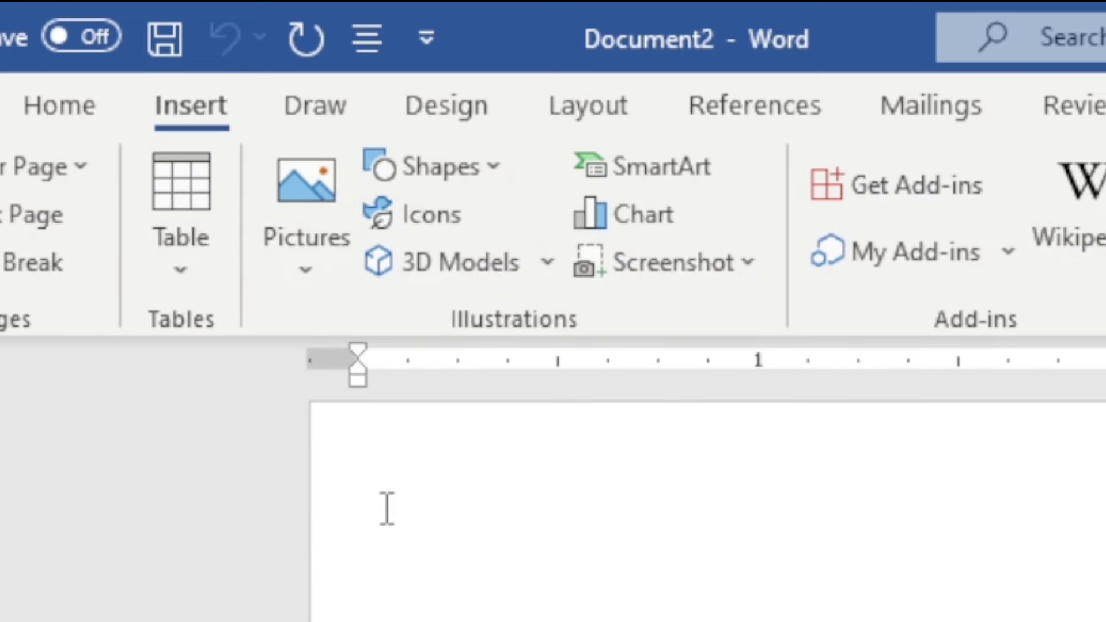
{"action": "left_click", "coordinate": [426, 226]}
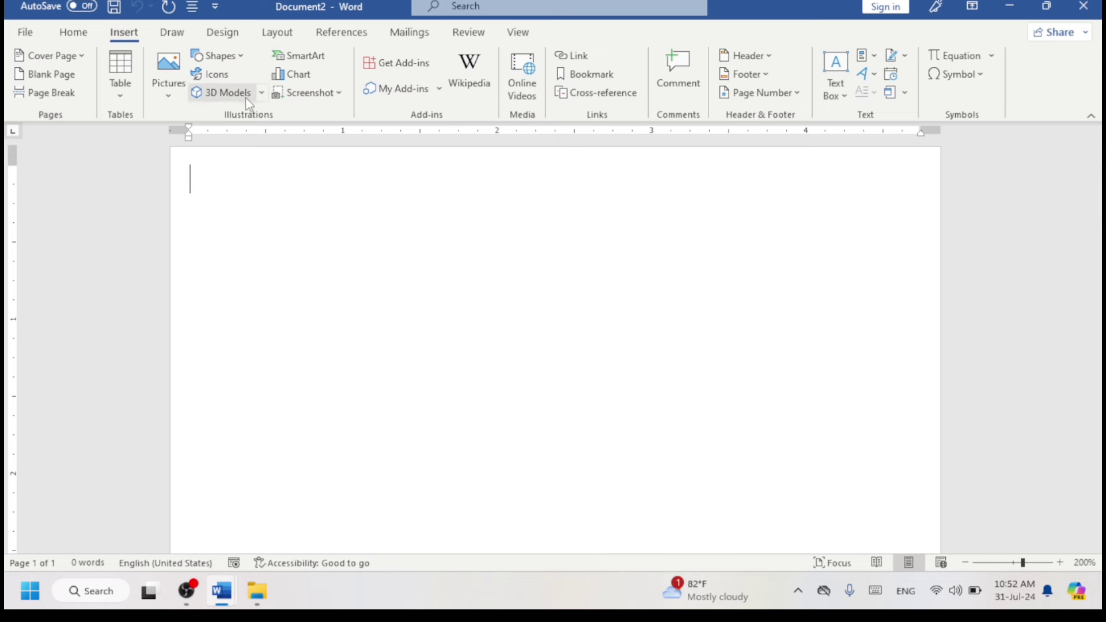
Step: Browse through the stock icon library's categories
{"action": "left_click", "coordinate": [217, 84]}
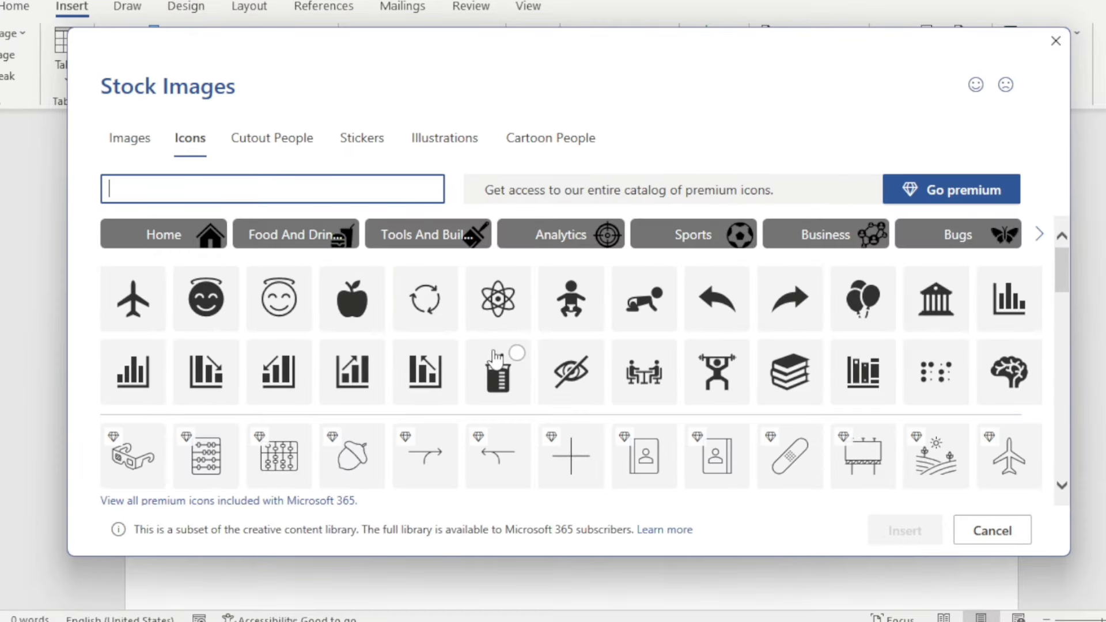
{"action": "scroll", "coordinate": [495, 357], "scroll_direction": "down", "scroll_amount": 3}
{"action": "scroll", "coordinate": [498, 366], "scroll_direction": "down", "scroll_amount": 3}
{"action": "scroll", "coordinate": [502, 375], "scroll_direction": "down", "scroll_amount": 3}
{"action": "scroll", "coordinate": [510, 379], "scroll_direction": "down", "scroll_amount": 3}
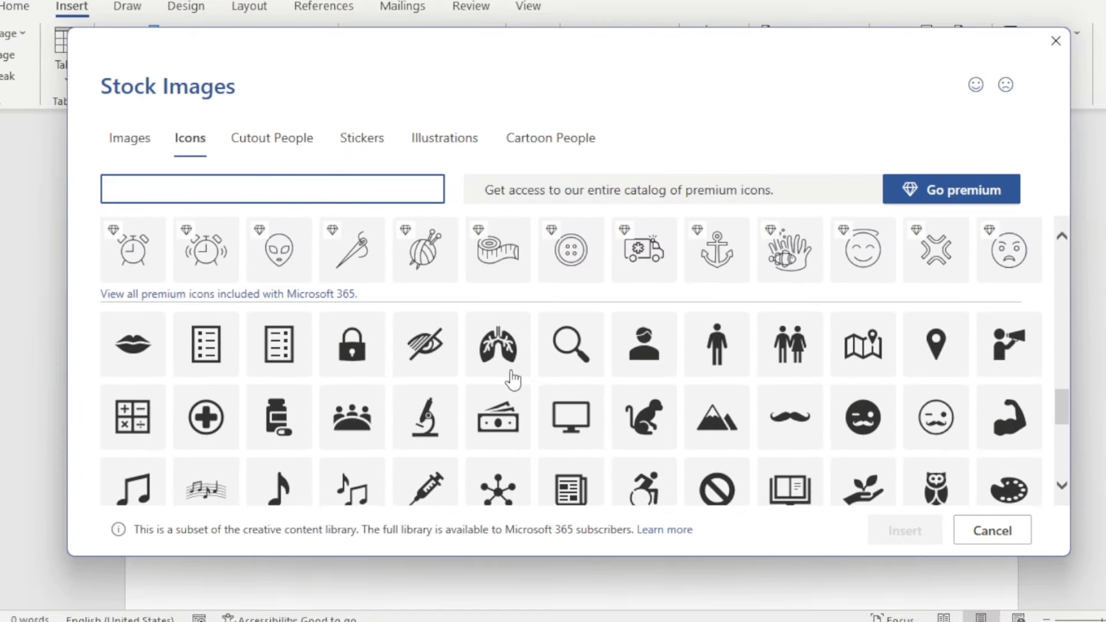
{"action": "scroll", "coordinate": [512, 380], "scroll_direction": "down", "scroll_amount": 5}
{"action": "scroll", "coordinate": [544, 374], "scroll_direction": "down", "scroll_amount": 3}
{"action": "scroll", "coordinate": [542, 377], "scroll_direction": "down", "scroll_amount": 3}
{"action": "scroll", "coordinate": [518, 363], "scroll_direction": "down", "scroll_amount": 3}
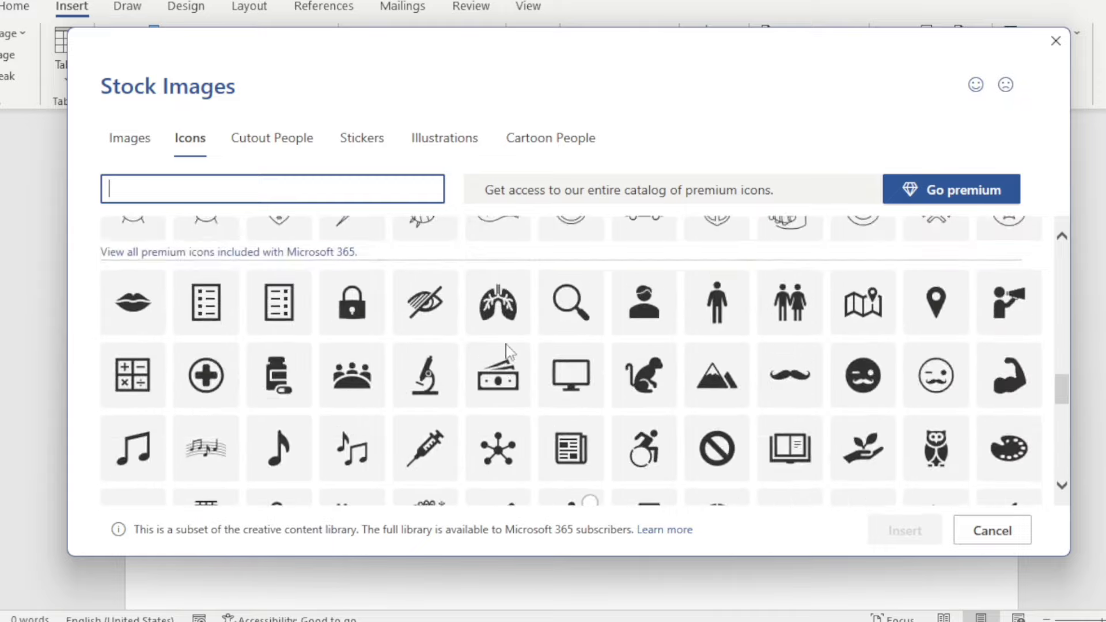
{"action": "scroll", "coordinate": [507, 350], "scroll_direction": "up", "scroll_amount": 5}
{"action": "scroll", "coordinate": [510, 348], "scroll_direction": "up", "scroll_amount": 5}
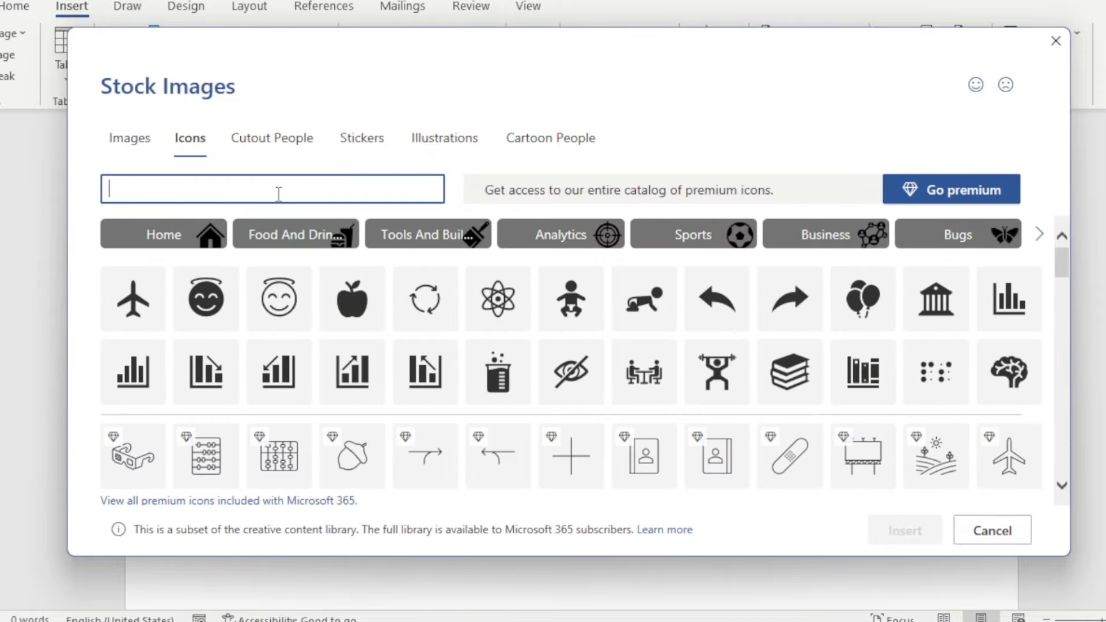
Step: Search 'bird' then 'car', clear the search, and insert the falling bar-chart icon
{"action": "type", "text": "bird"}
{"action": "left_click_drag", "start_coordinate": [188, 190], "coordinate": [49, 165]}
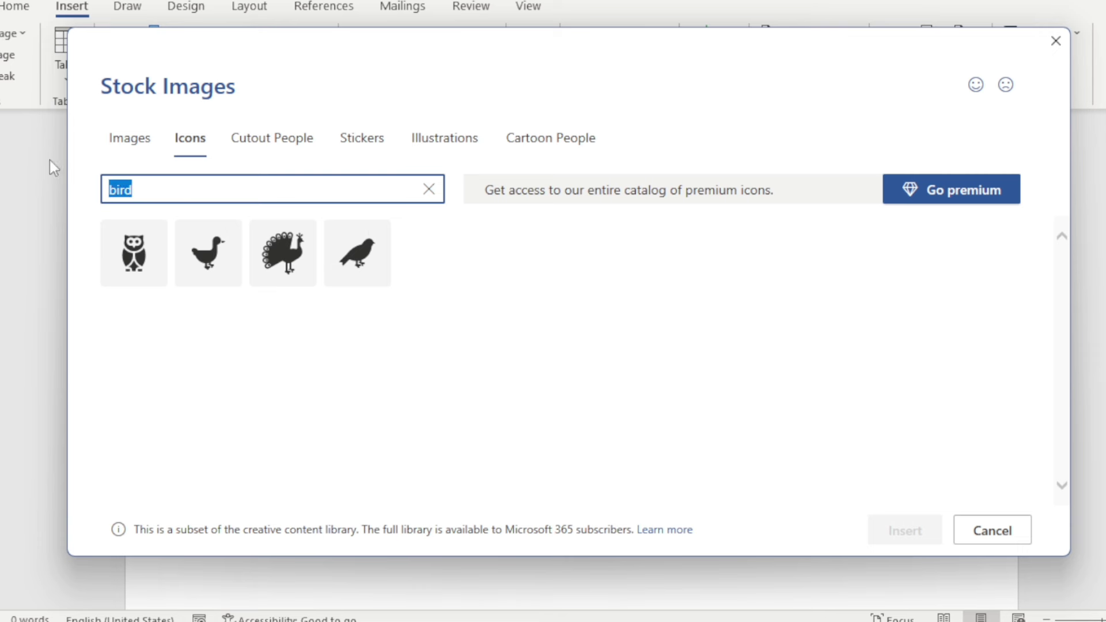
{"action": "type", "text": "car"}
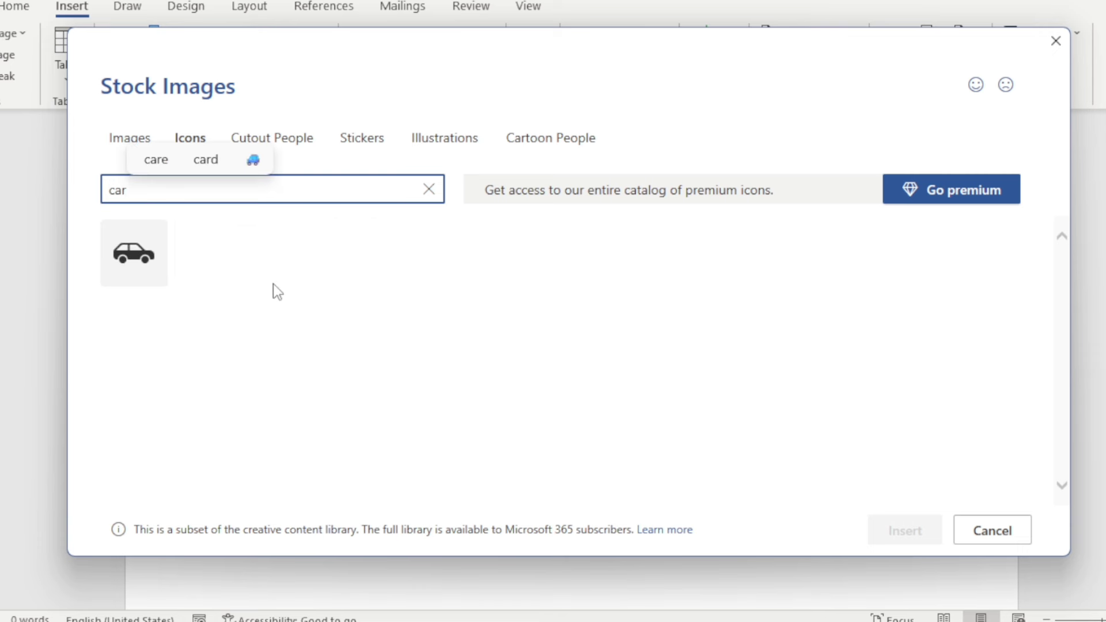
{"action": "key", "text": "BackSpace"}
{"action": "key", "text": "BackSpace"}
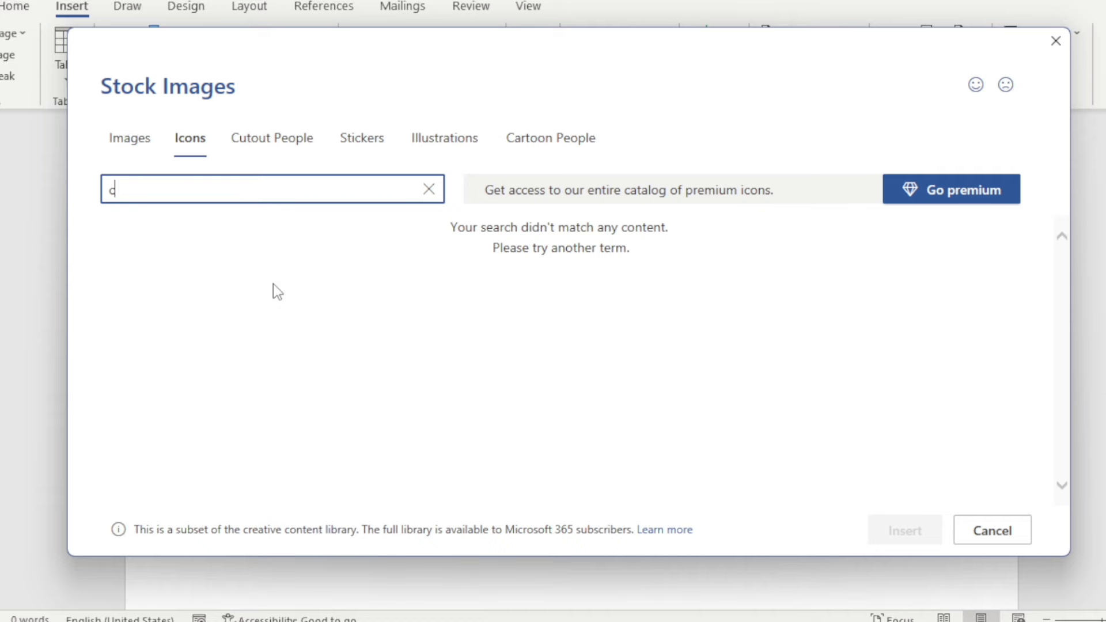
{"action": "key", "text": "BackSpace"}
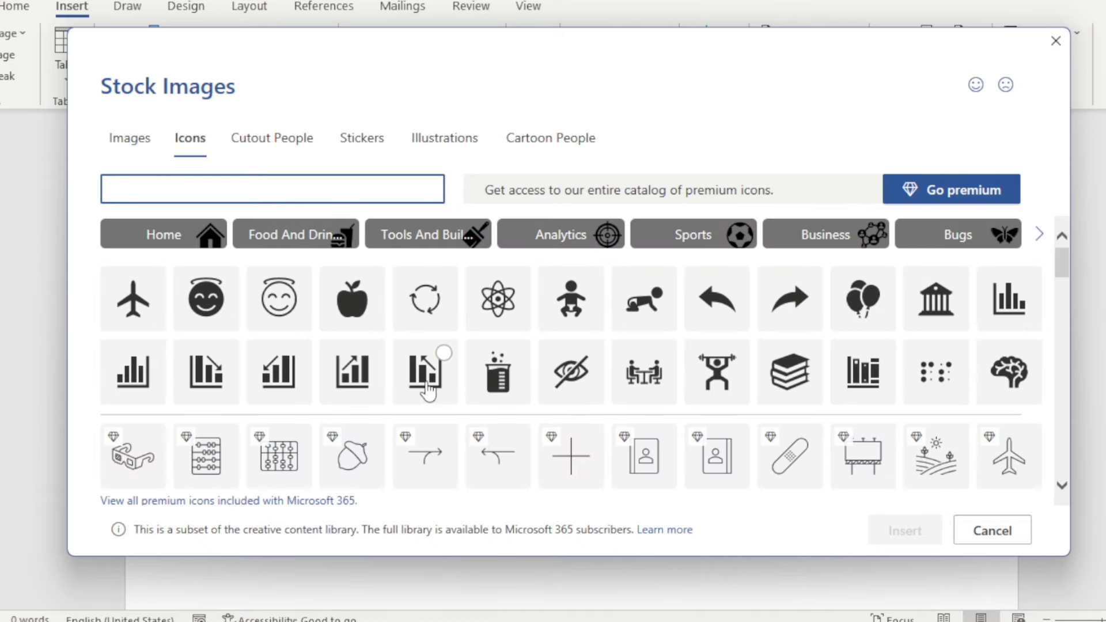
{"action": "left_click", "coordinate": [212, 383]}
{"action": "left_click", "coordinate": [920, 542]}
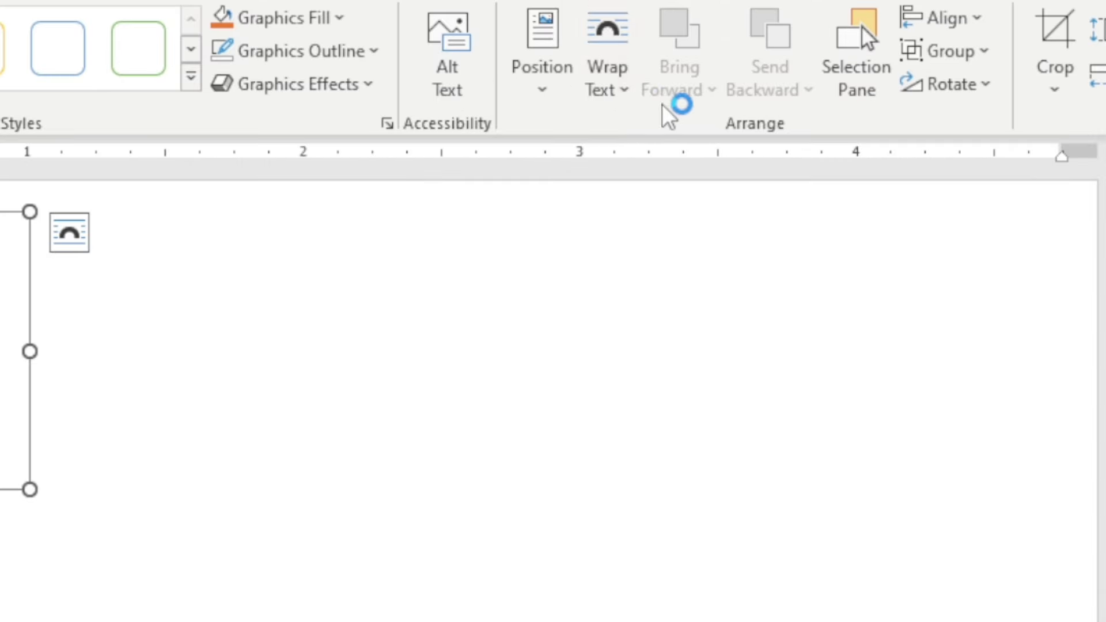
Step: Set the icon to In Front of Text, enlarge it and position it at left
{"action": "left_click", "coordinate": [693, 98]}
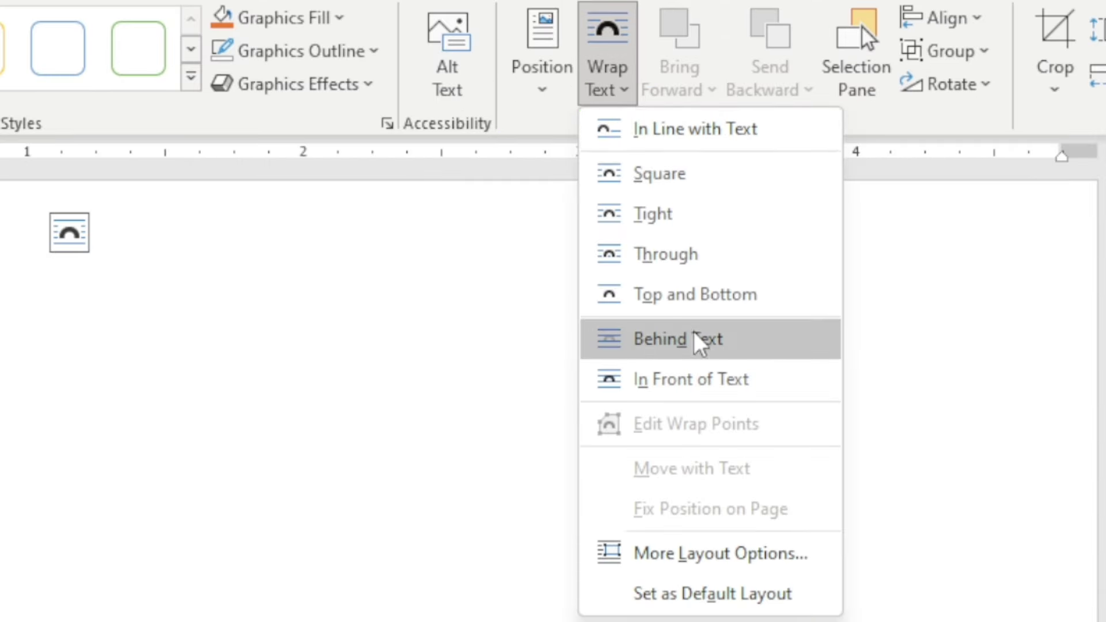
{"action": "left_click", "coordinate": [728, 379]}
{"action": "left_click_drag", "start_coordinate": [308, 249], "coordinate": [624, 274]}
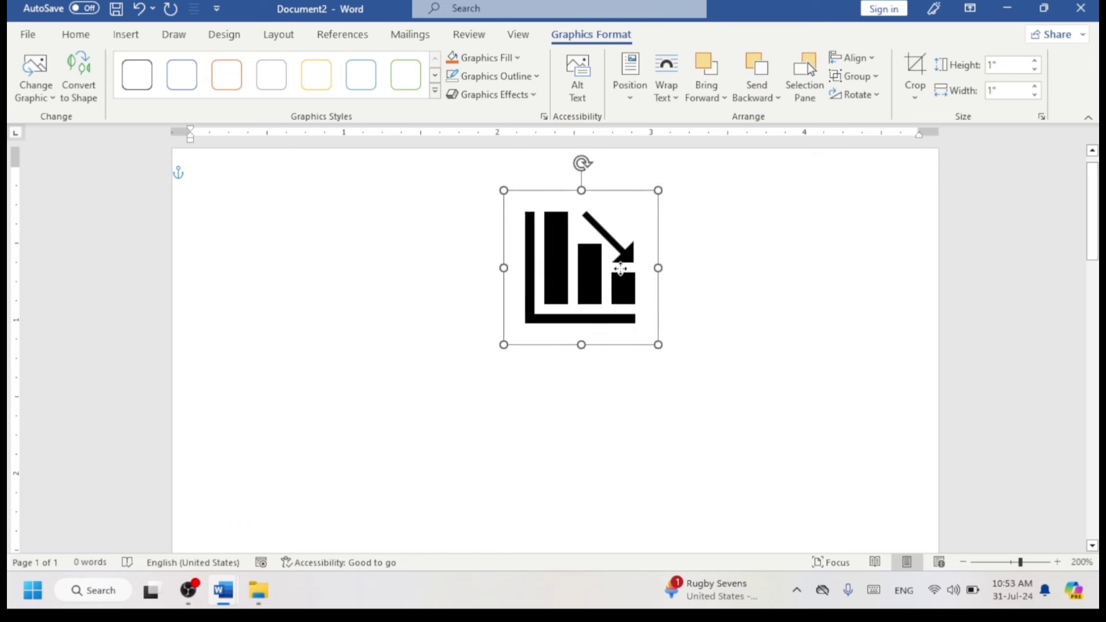
{"action": "left_click_drag", "start_coordinate": [658, 344], "coordinate": [789, 460]}
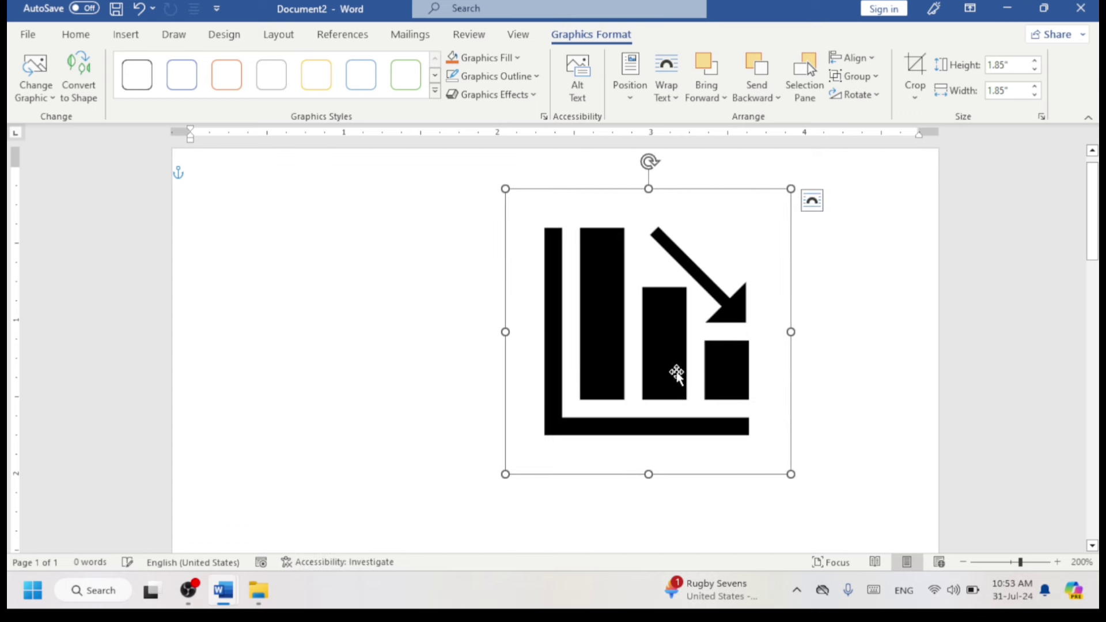
{"action": "left_click_drag", "start_coordinate": [674, 375], "coordinate": [423, 361]}
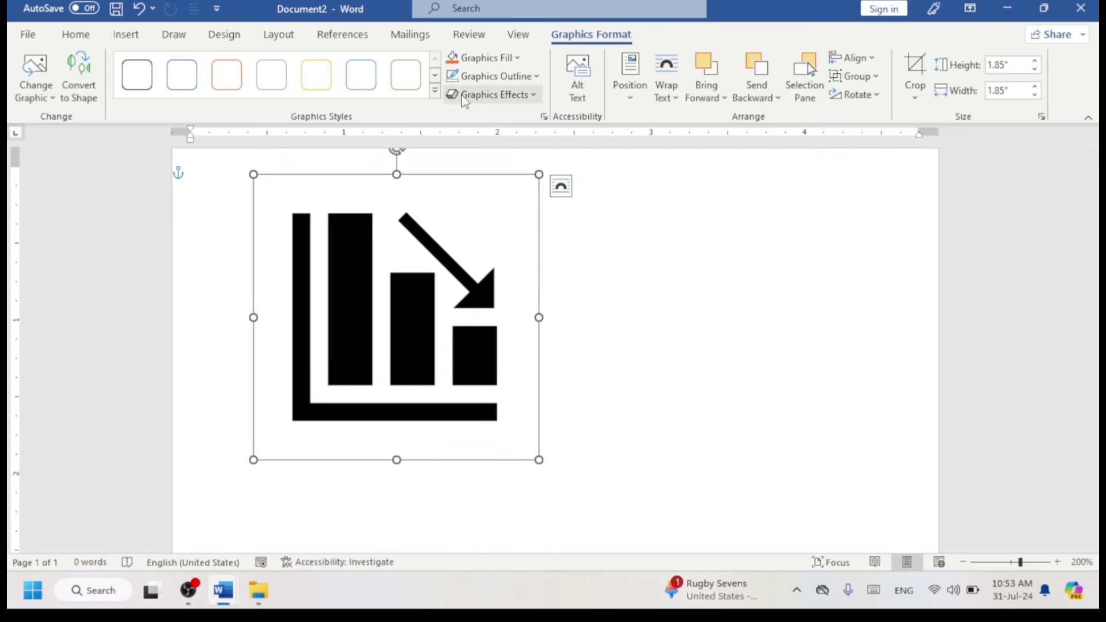
Step: Apply the yellow Graphics Style preset and resize the icon to 1.4" × 1.4"
{"action": "left_click", "coordinate": [435, 95]}
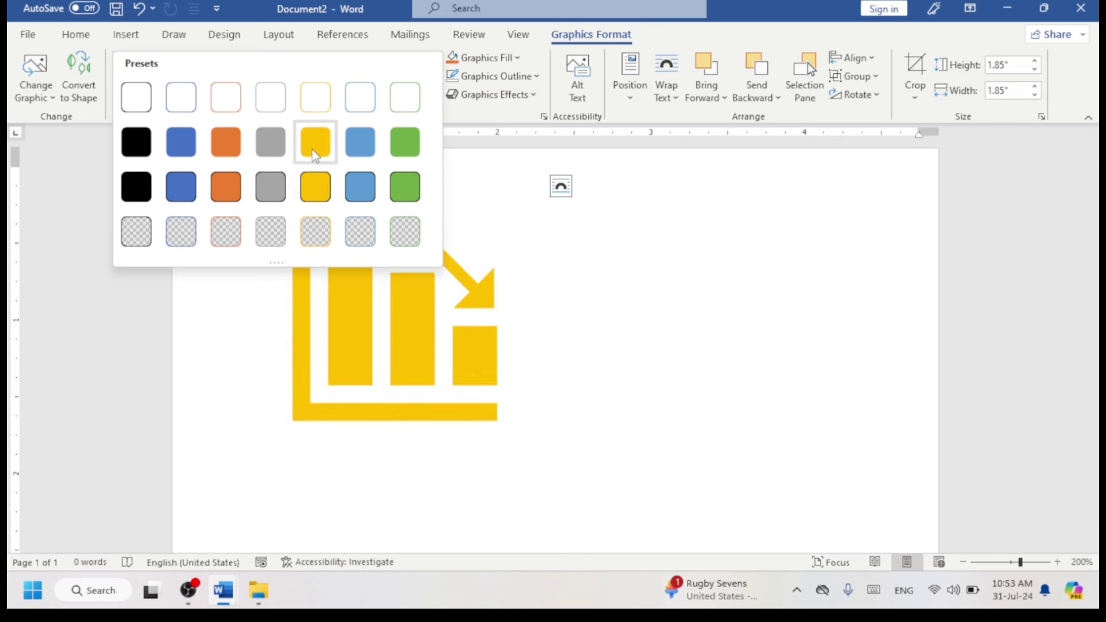
{"action": "left_click", "coordinate": [315, 153]}
{"action": "left_click_drag", "start_coordinate": [409, 416], "coordinate": [359, 414]}
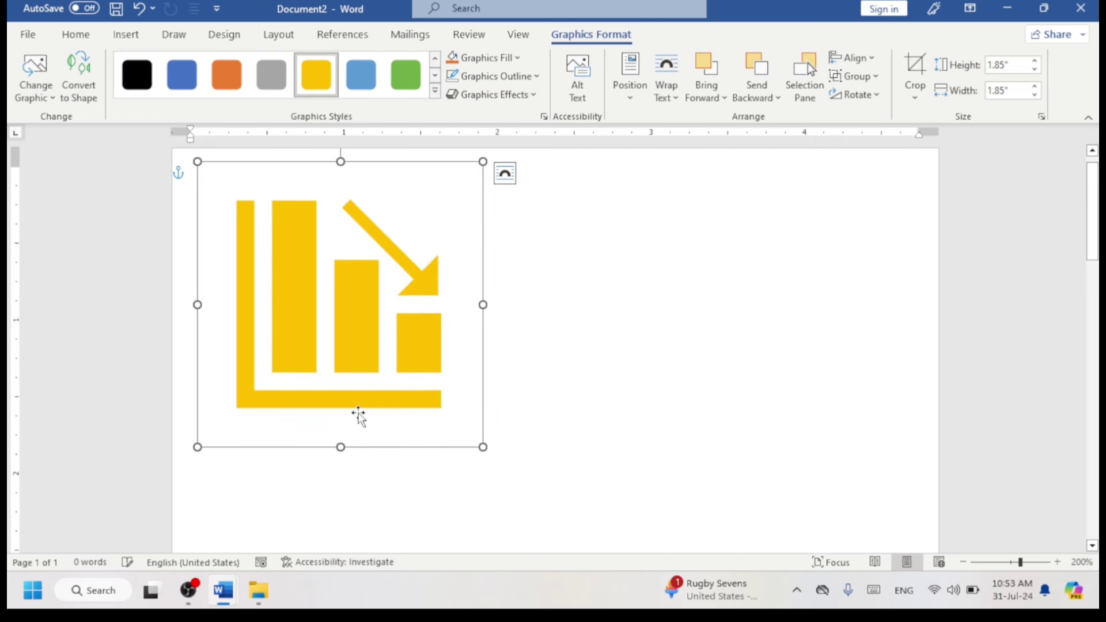
{"action": "left_click_drag", "start_coordinate": [482, 446], "coordinate": [413, 375]}
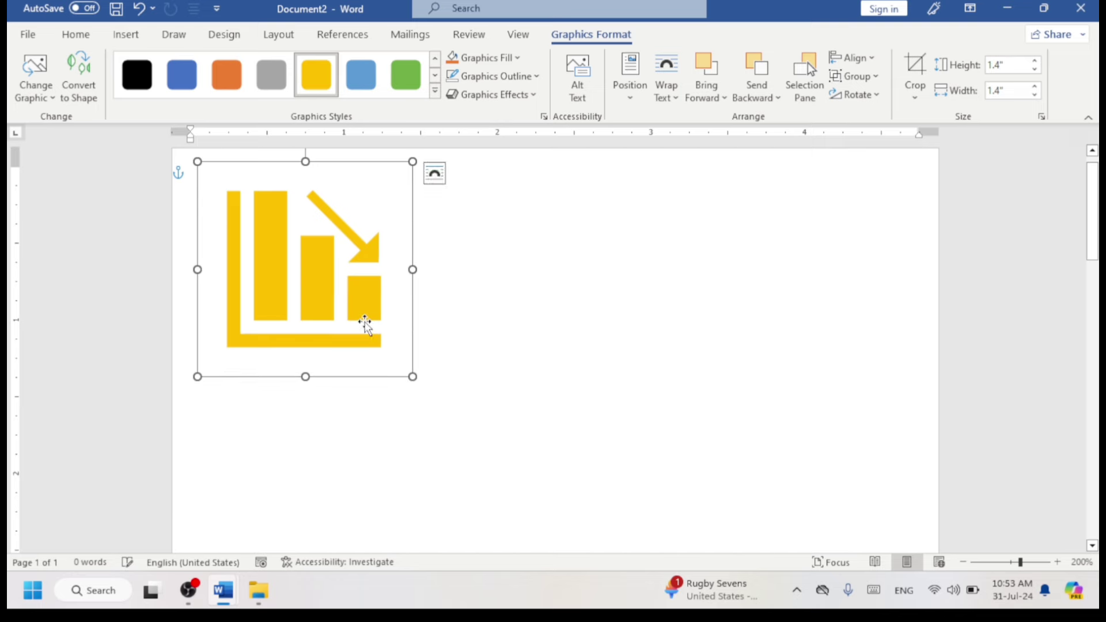
{"action": "left_click_drag", "start_coordinate": [383, 323], "coordinate": [392, 349]}
{"action": "left_click", "coordinate": [498, 289]}
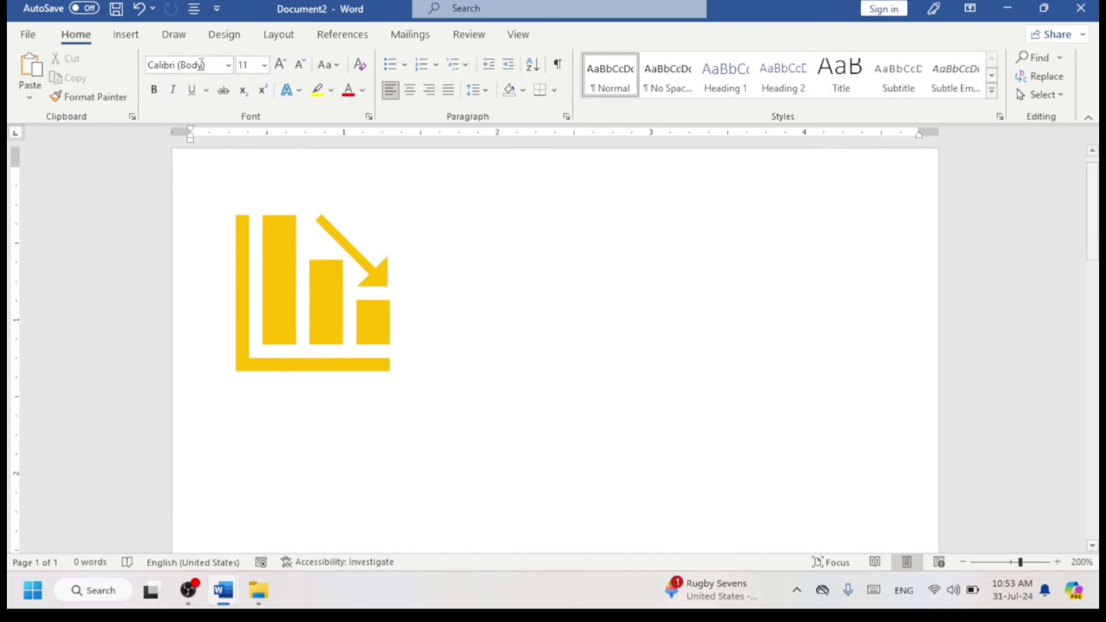
{"action": "left_click", "coordinate": [141, 37]}
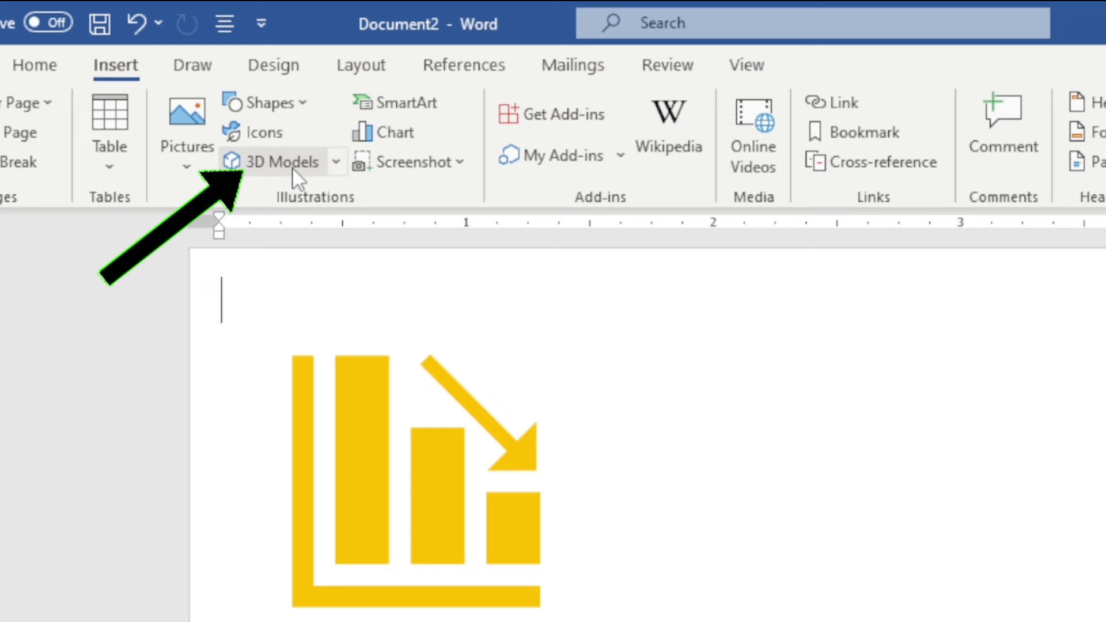
Step: Insert the animated T-rex from All Animated Models in the online 3D library
{"action": "left_click", "coordinate": [293, 169]}
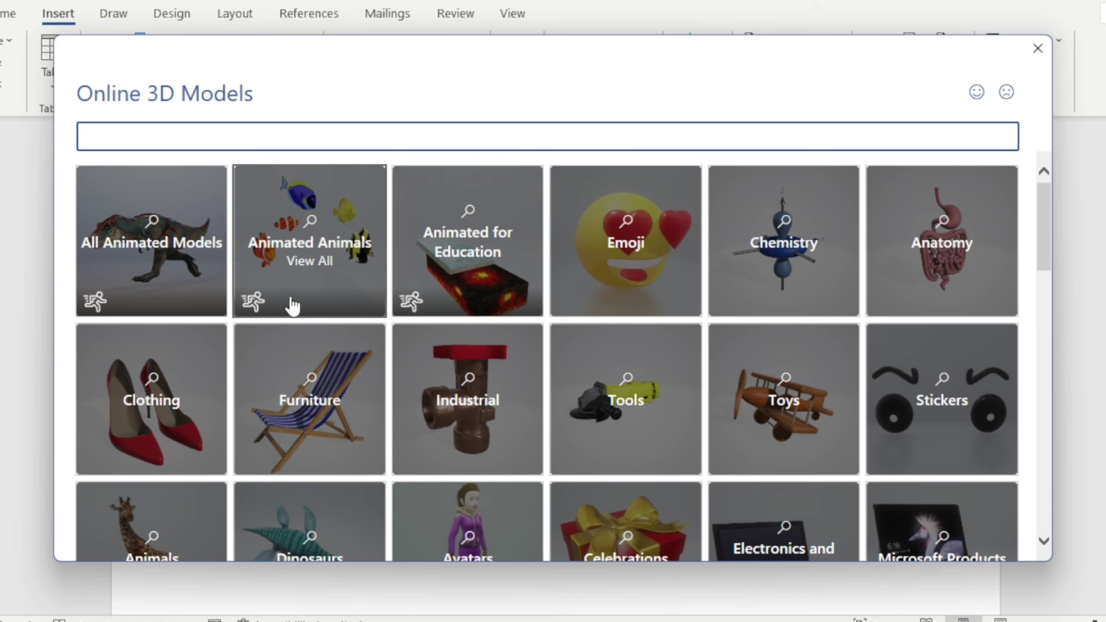
{"action": "left_click", "coordinate": [138, 268]}
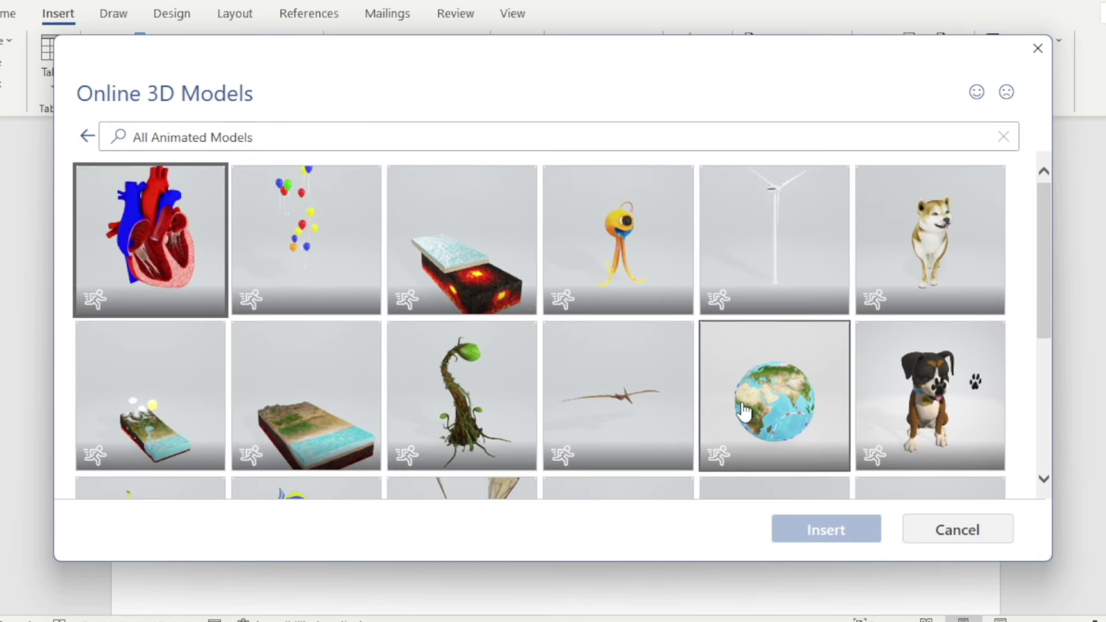
{"action": "scroll", "coordinate": [576, 345], "scroll_direction": "down", "scroll_amount": 5}
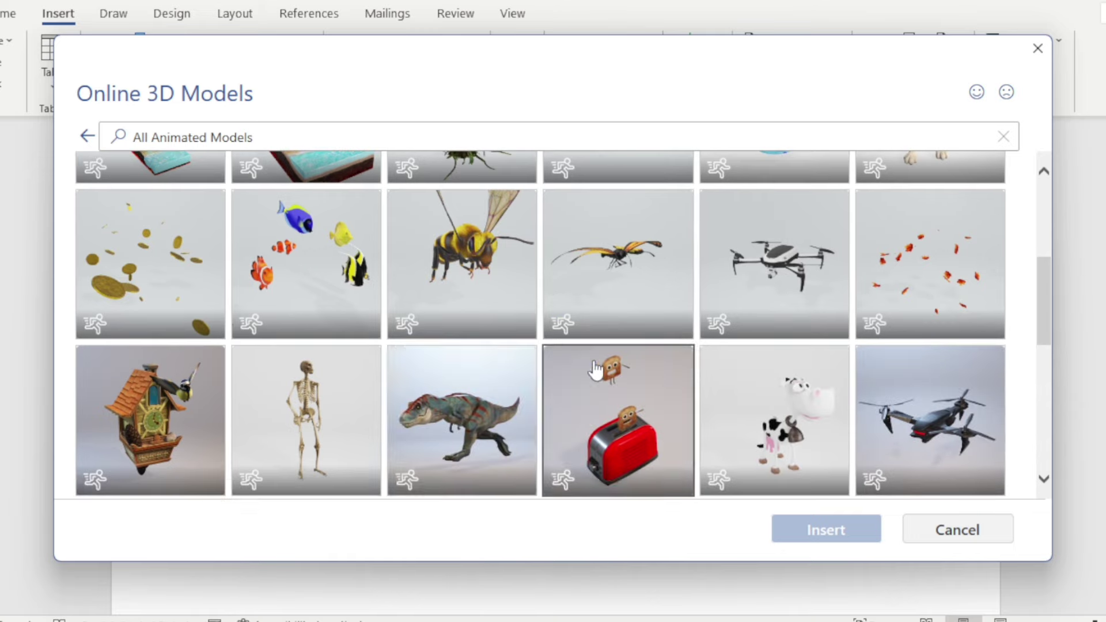
{"action": "left_click", "coordinate": [496, 415]}
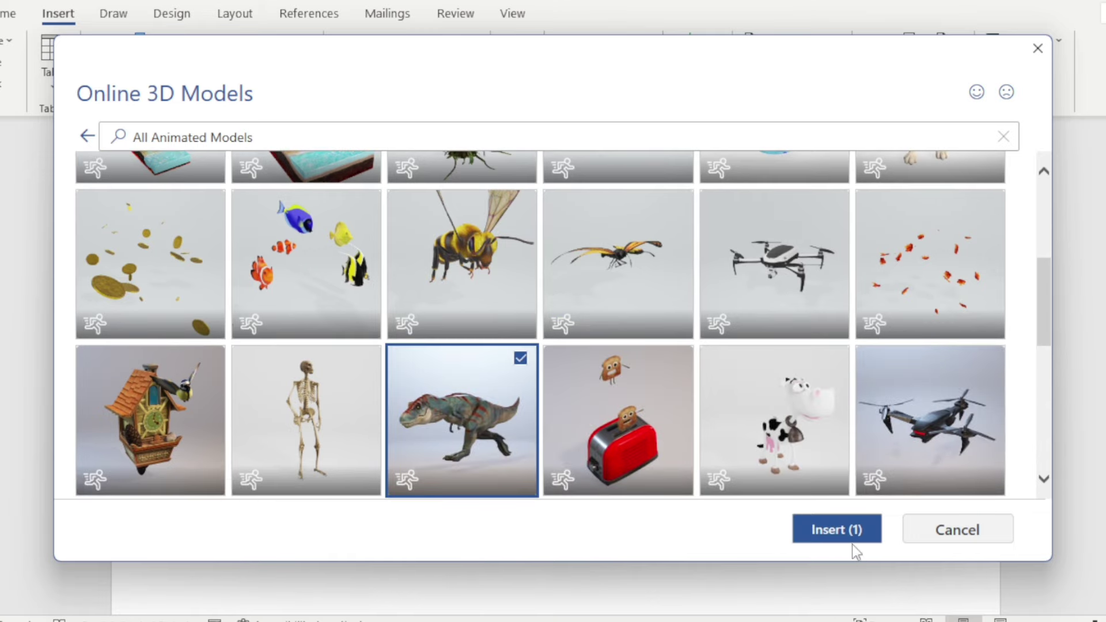
{"action": "left_click", "coordinate": [832, 529]}
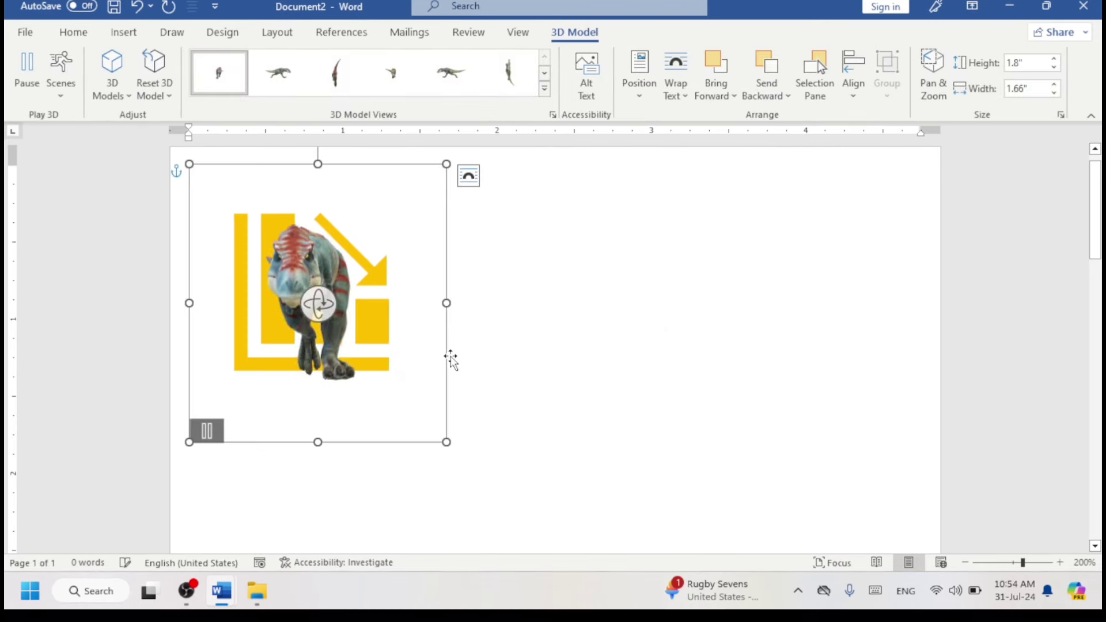
Step: Move the dinosaur beside the chart icon and rotate it to show its side
{"action": "left_click_drag", "start_coordinate": [378, 347], "coordinate": [660, 357]}
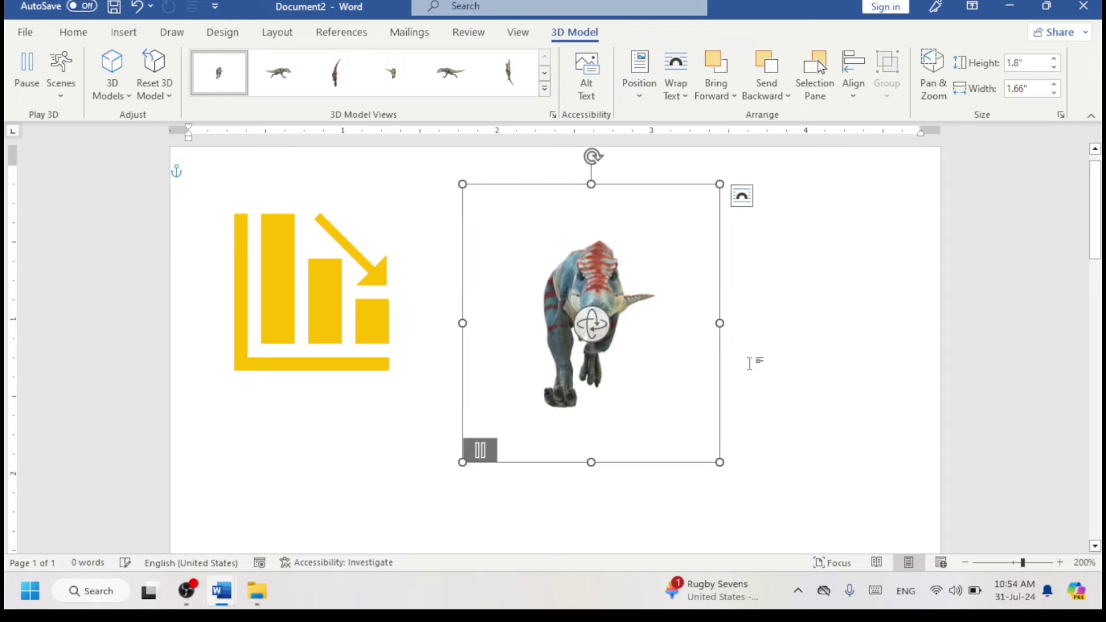
{"action": "left_click", "coordinate": [668, 427]}
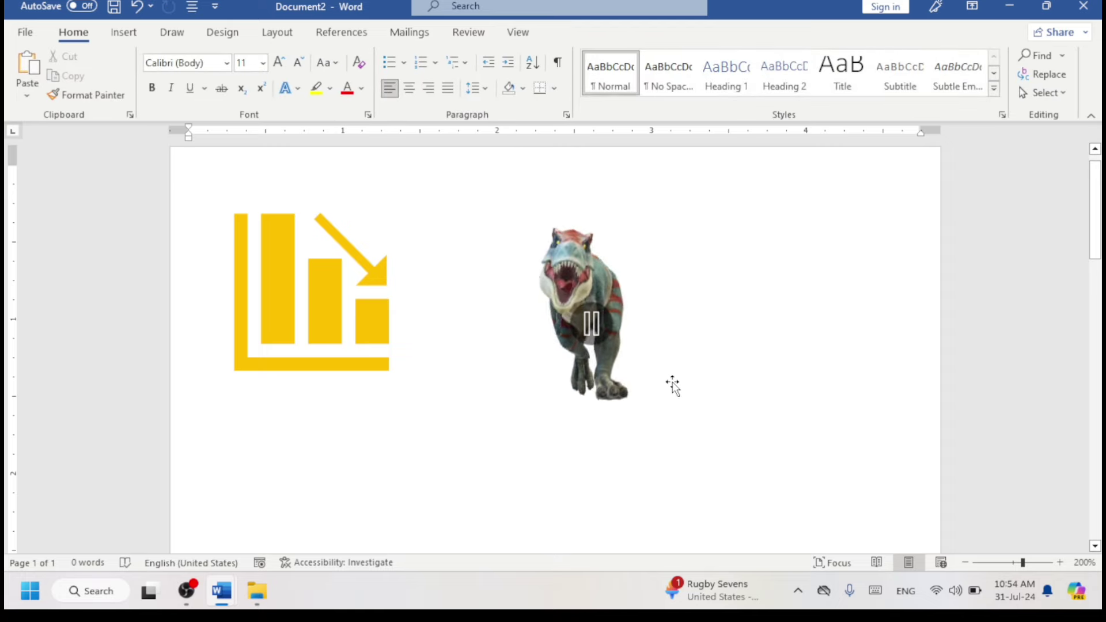
{"action": "scroll", "coordinate": [612, 394], "scroll_direction": "up", "scroll_amount": 2}
{"action": "scroll", "coordinate": [612, 393], "scroll_direction": "up", "scroll_amount": 1}
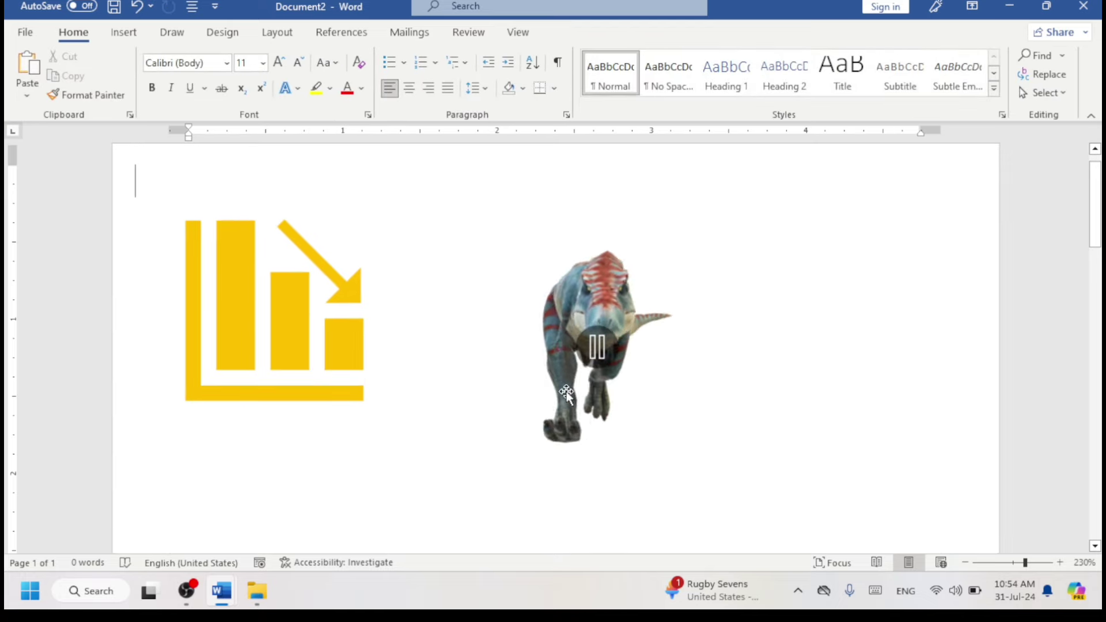
{"action": "left_click", "coordinate": [631, 387]}
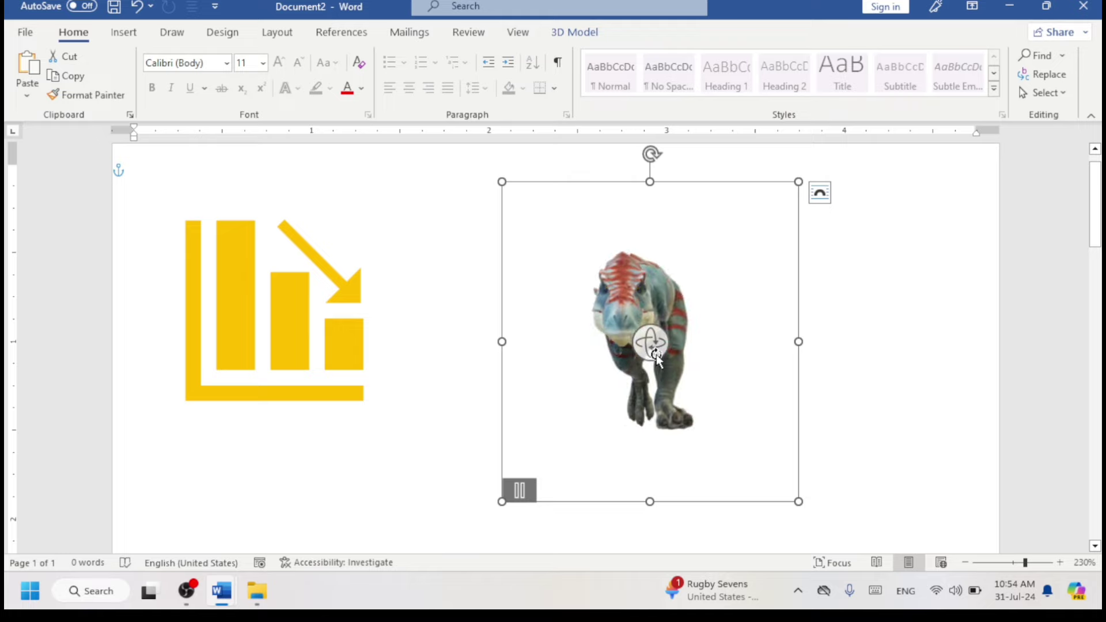
{"action": "mouse_move", "coordinate": [650, 342]}
{"action": "left_mouse_down"}
{"action": "mouse_move", "coordinate": [569, 352]}
{"action": "mouse_move", "coordinate": [484, 328]}
{"action": "mouse_move", "coordinate": [551, 380]}
{"action": "left_mouse_up"}
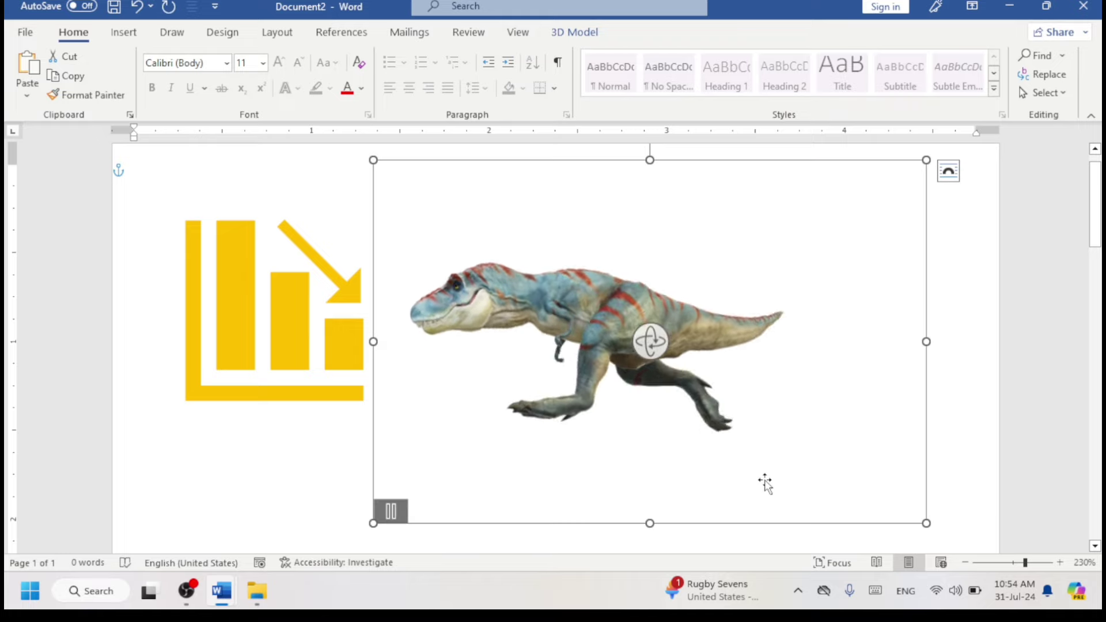
{"action": "left_click", "coordinate": [940, 442]}
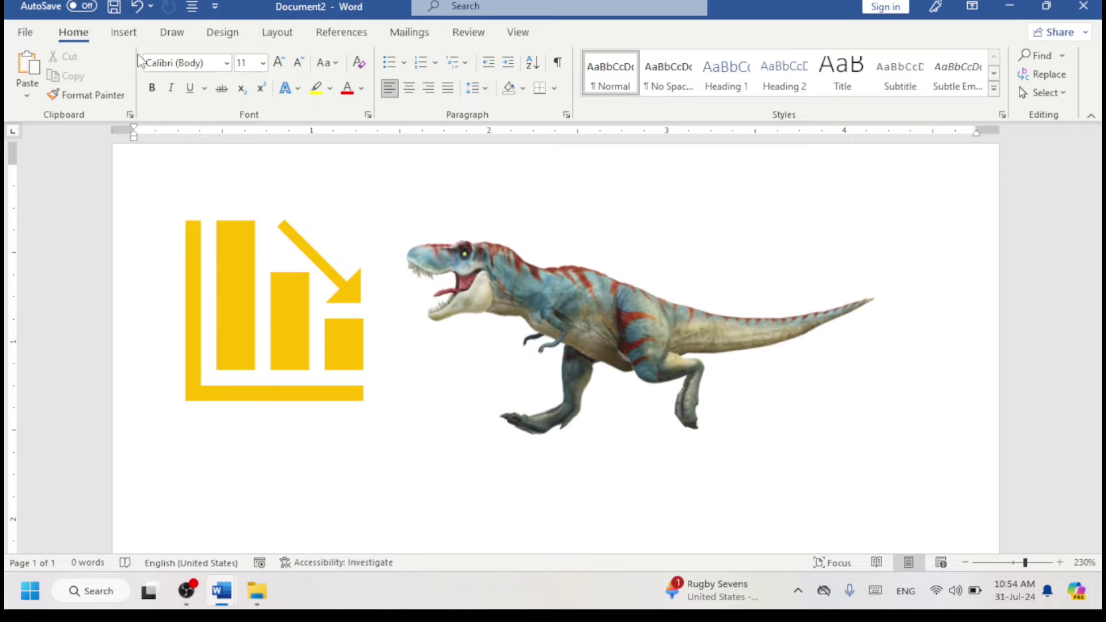
Step: Shift the dinosaur slightly right and open the Online 3D Models gallery
{"action": "left_click", "coordinate": [122, 33]}
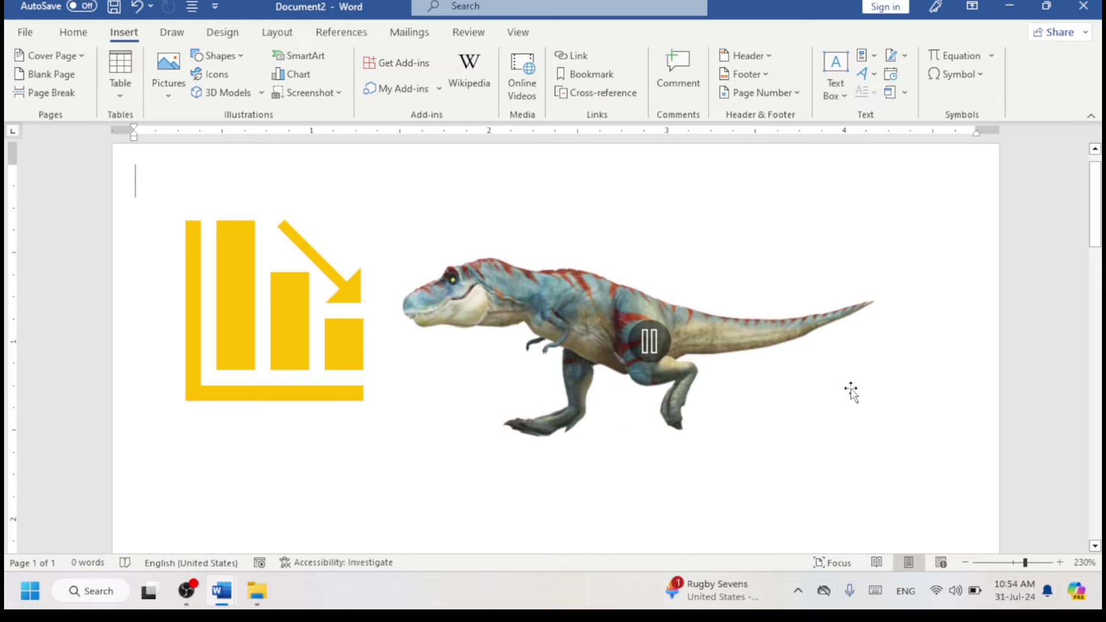
{"action": "left_click", "coordinate": [907, 337]}
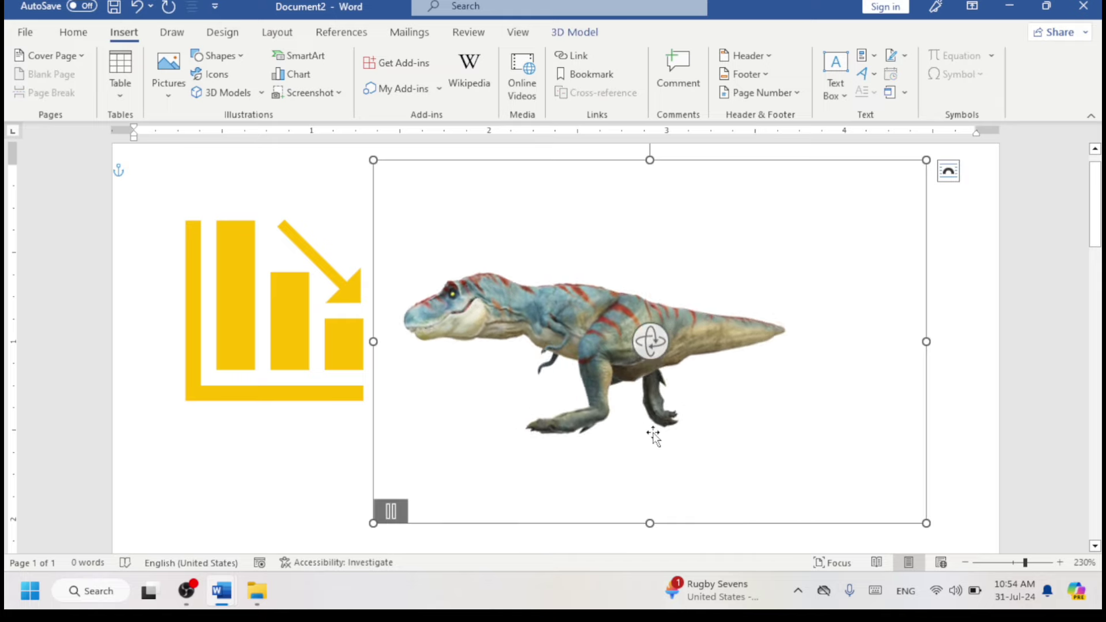
{"action": "mouse_move", "coordinate": [441, 415]}
{"action": "left_mouse_down"}
{"action": "mouse_move", "coordinate": [559, 319]}
{"action": "mouse_move", "coordinate": [562, 297]}
{"action": "left_mouse_up"}
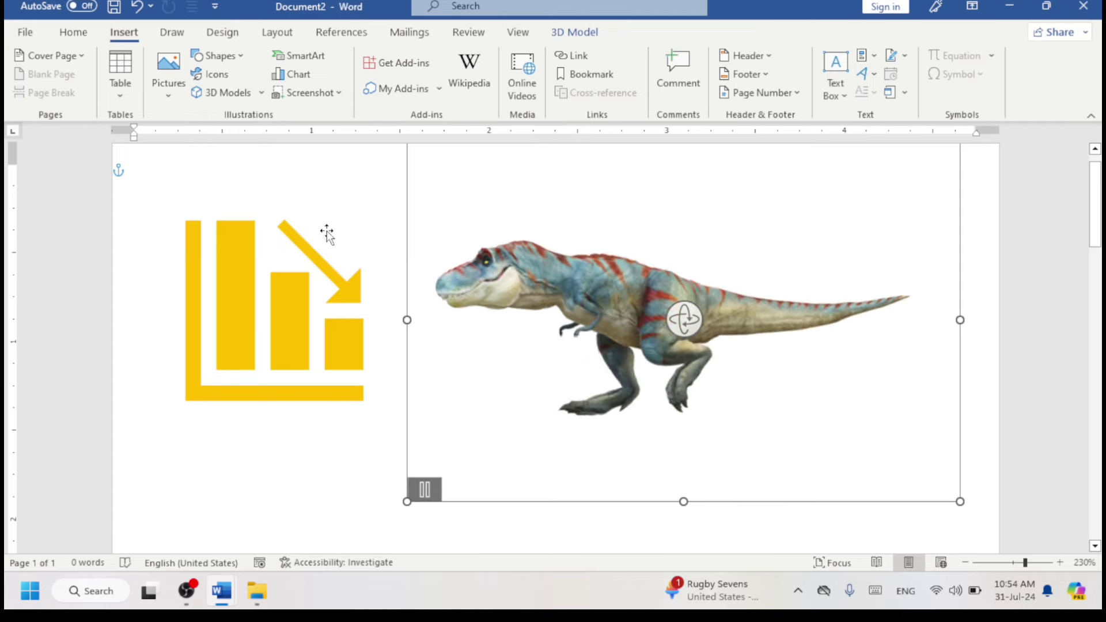
{"action": "left_click", "coordinate": [227, 92]}
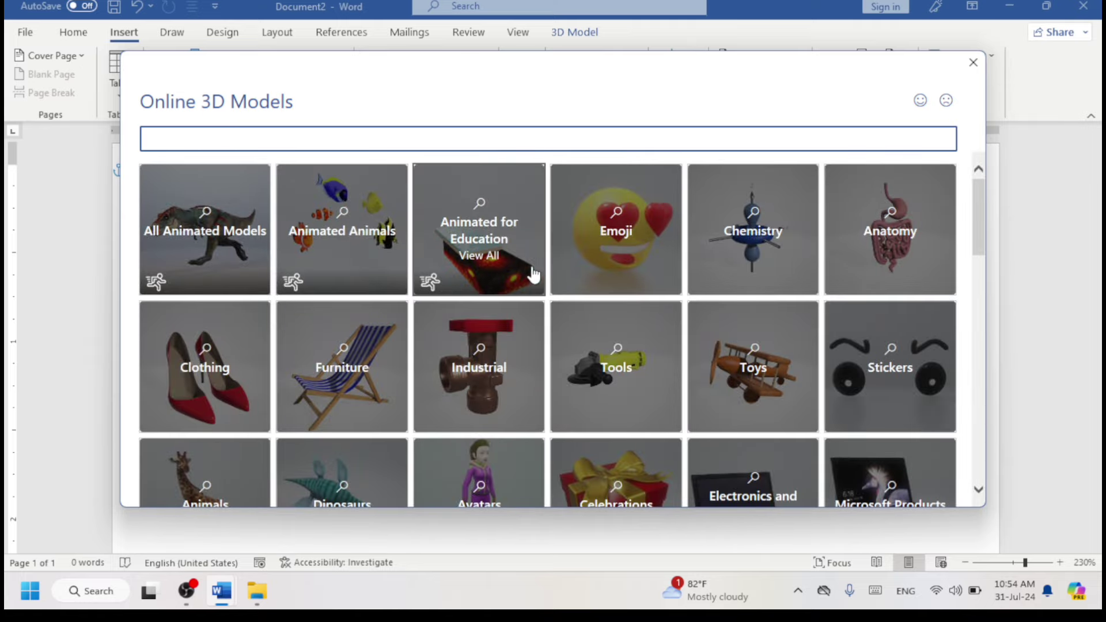
Step: Insert the volcanic lava-and-crust cross-section model, 2.06" × 2.43", from Animated for Education
{"action": "left_click", "coordinate": [507, 274]}
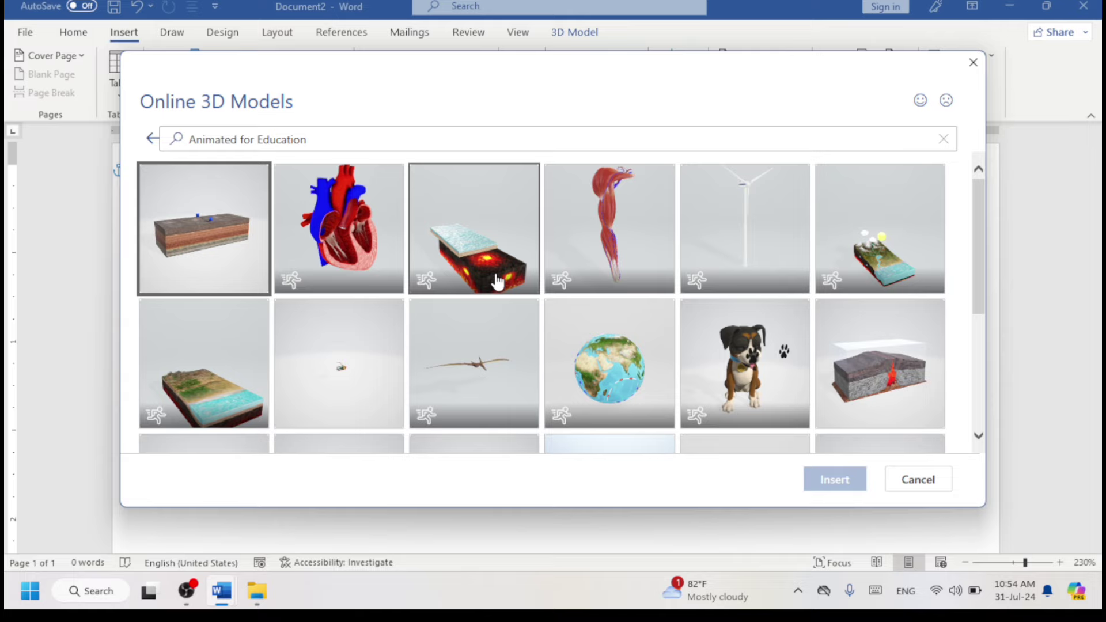
{"action": "left_click", "coordinate": [499, 283]}
{"action": "left_click", "coordinate": [805, 490]}
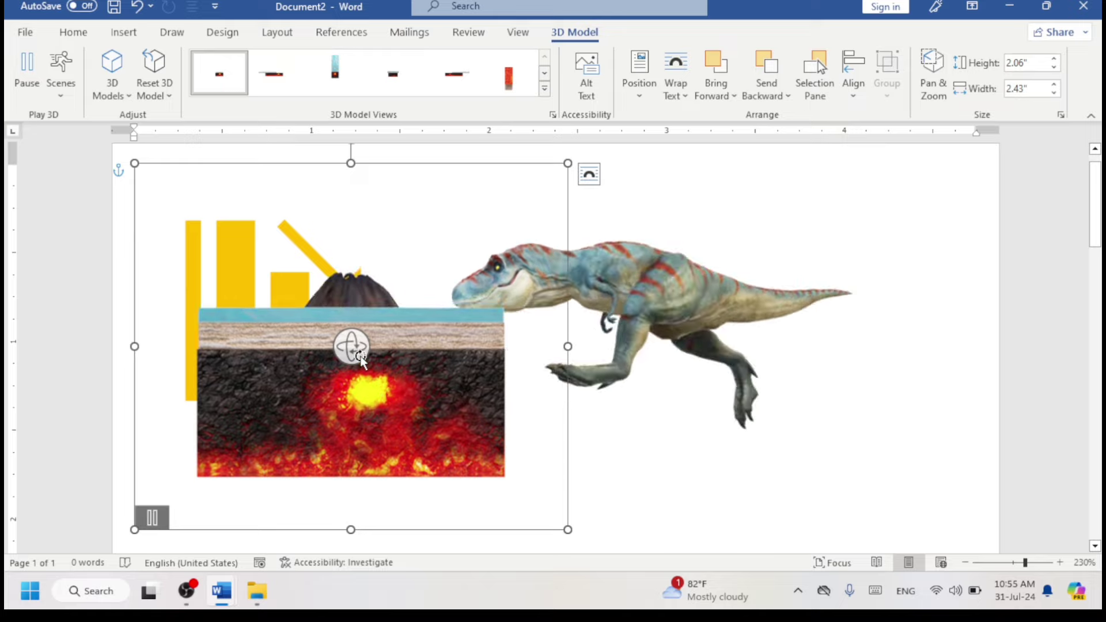
Step: Tilt the lava 3D model toward a top-down view to reveal its surface
{"action": "mouse_move", "coordinate": [351, 346]}
{"action": "left_mouse_down"}
{"action": "mouse_move", "coordinate": [351, 380]}
{"action": "mouse_move", "coordinate": [401, 432]}
{"action": "mouse_move", "coordinate": [390, 421]}
{"action": "mouse_move", "coordinate": [413, 347]}
{"action": "mouse_move", "coordinate": [444, 317]}
{"action": "mouse_move", "coordinate": [531, 308]}
{"action": "mouse_move", "coordinate": [518, 321]}
{"action": "left_mouse_up"}
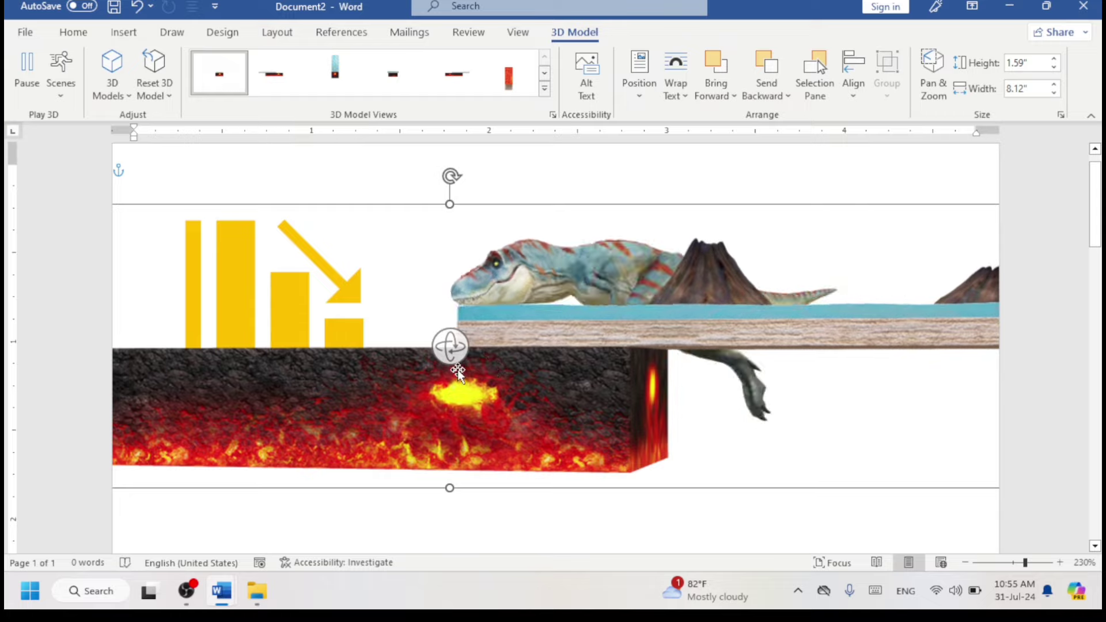
{"action": "mouse_move", "coordinate": [450, 345]}
{"action": "left_mouse_down"}
{"action": "mouse_move", "coordinate": [383, 375]}
{"action": "mouse_move", "coordinate": [284, 353]}
{"action": "mouse_move", "coordinate": [346, 393]}
{"action": "mouse_move", "coordinate": [281, 386]}
{"action": "mouse_move", "coordinate": [343, 390]}
{"action": "mouse_move", "coordinate": [382, 421]}
{"action": "left_mouse_up"}
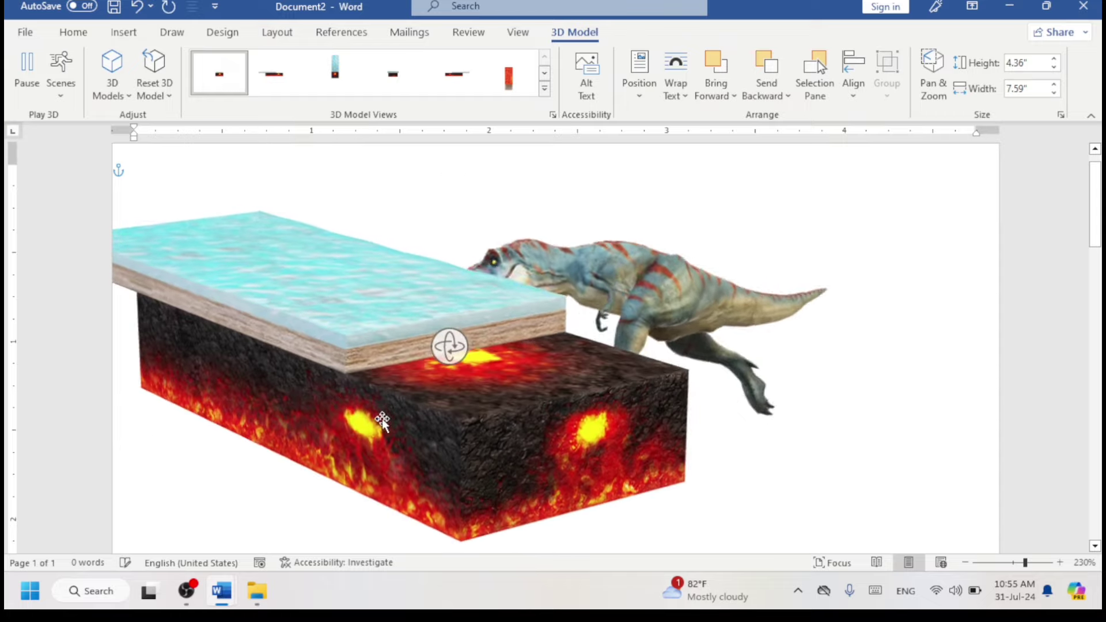
{"action": "mouse_move", "coordinate": [450, 347]}
{"action": "left_mouse_down"}
{"action": "mouse_move", "coordinate": [478, 402]}
{"action": "mouse_move", "coordinate": [337, 406]}
{"action": "mouse_move", "coordinate": [247, 306]}
{"action": "mouse_move", "coordinate": [217, 316]}
{"action": "mouse_move", "coordinate": [169, 295]}
{"action": "mouse_move", "coordinate": [371, 361]}
{"action": "left_mouse_up"}
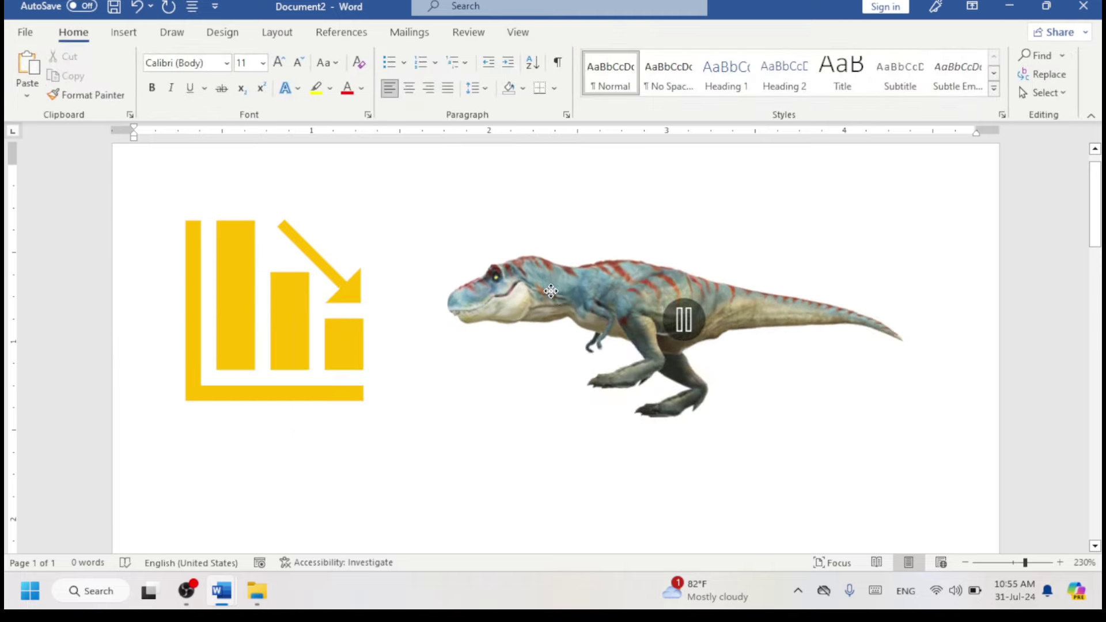
Step: Nudge the dinosaur model left and rotate it until it faces forward
{"action": "left_click", "coordinate": [550, 290]}
{"action": "left_click_drag", "start_coordinate": [539, 299], "coordinate": [494, 314]}
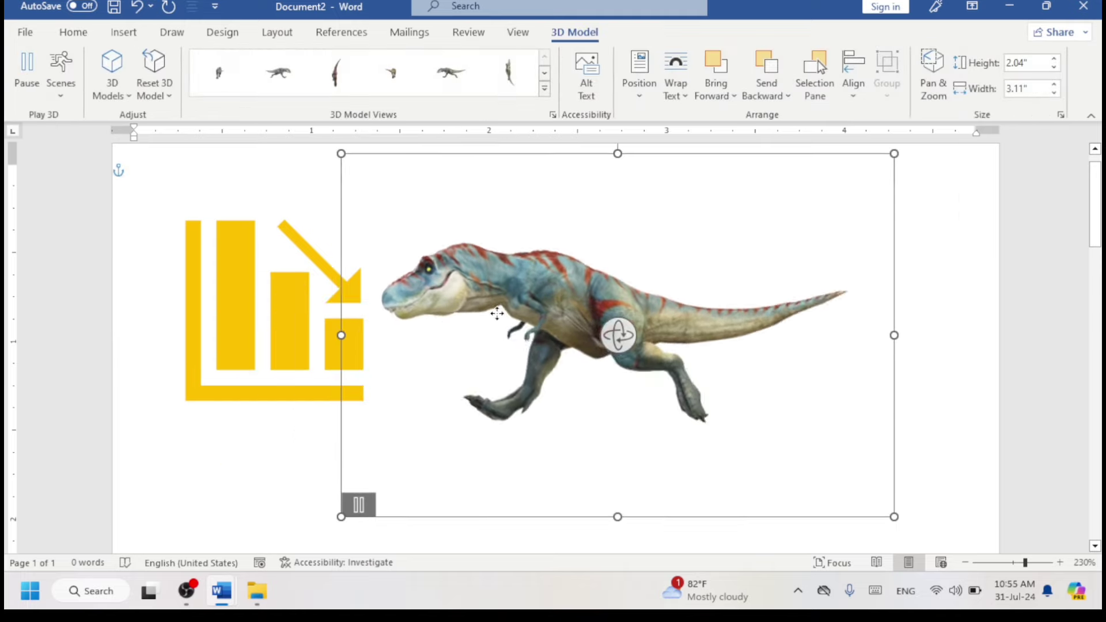
{"action": "left_click_drag", "start_coordinate": [633, 339], "coordinate": [376, 315]}
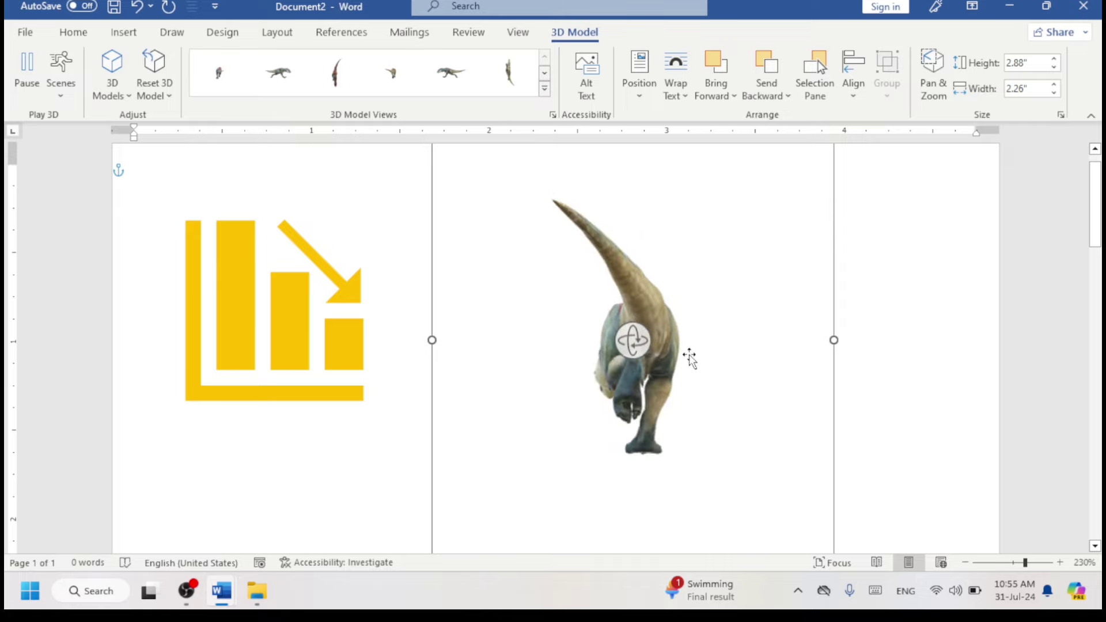
{"action": "left_click_drag", "start_coordinate": [634, 339], "coordinate": [410, 318]}
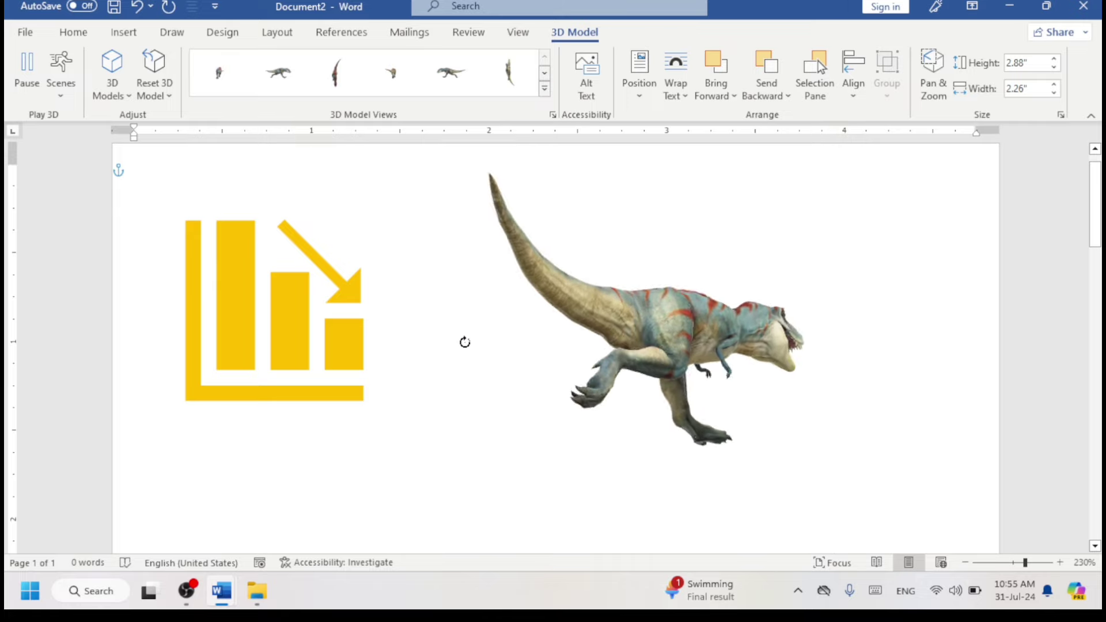
{"action": "left_click", "coordinate": [375, 288]}
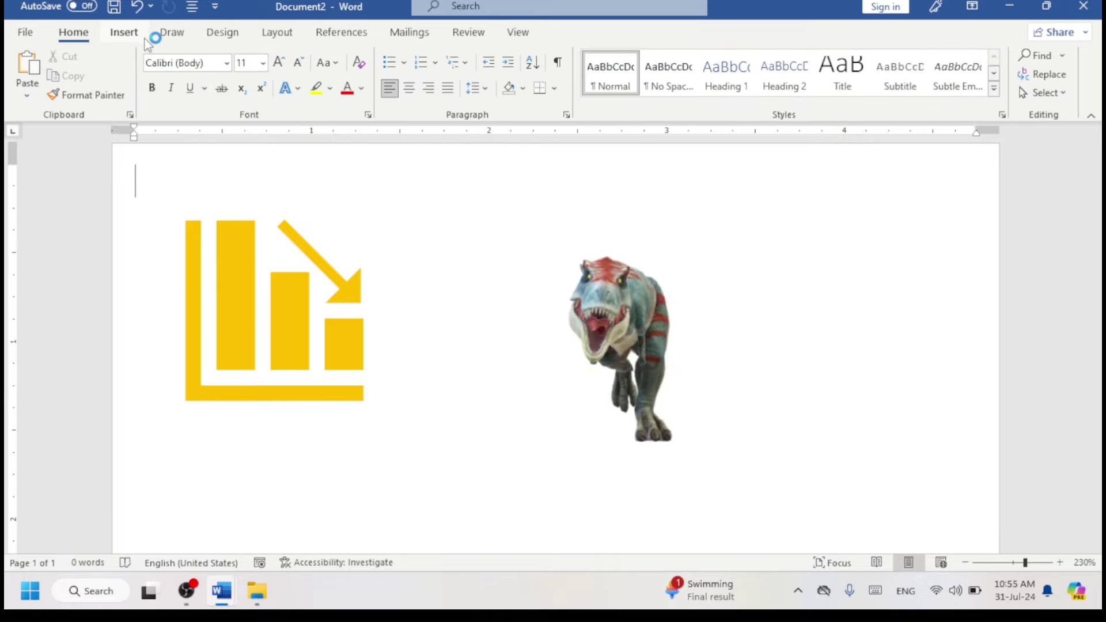
Step: Remove the dinosaur 3D model from the page
{"action": "left_click", "coordinate": [124, 32]}
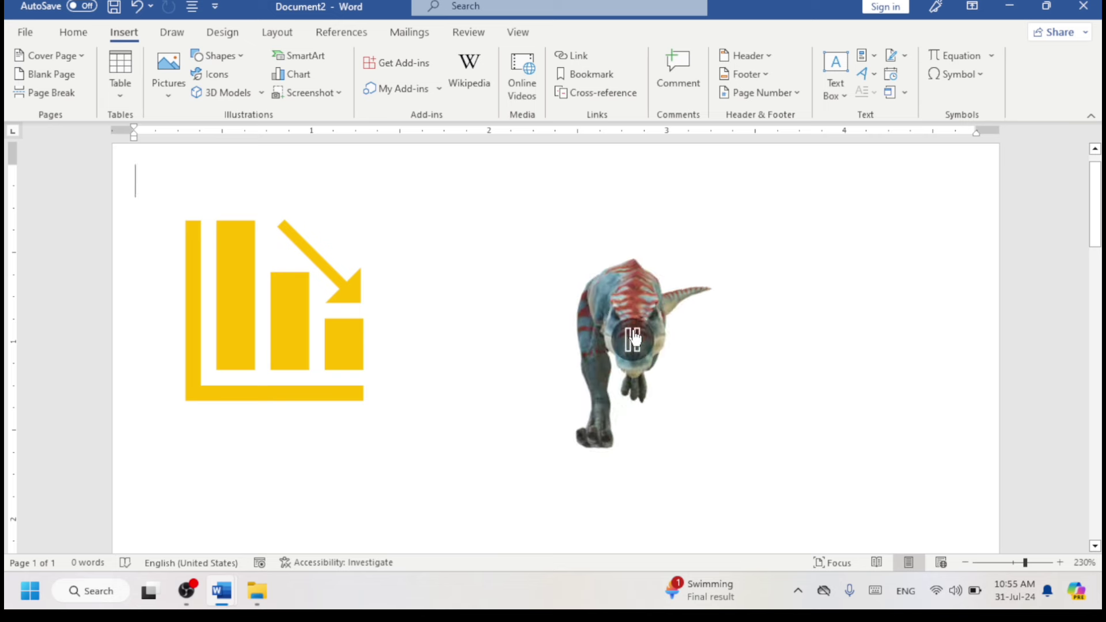
{"action": "left_click", "coordinate": [634, 294]}
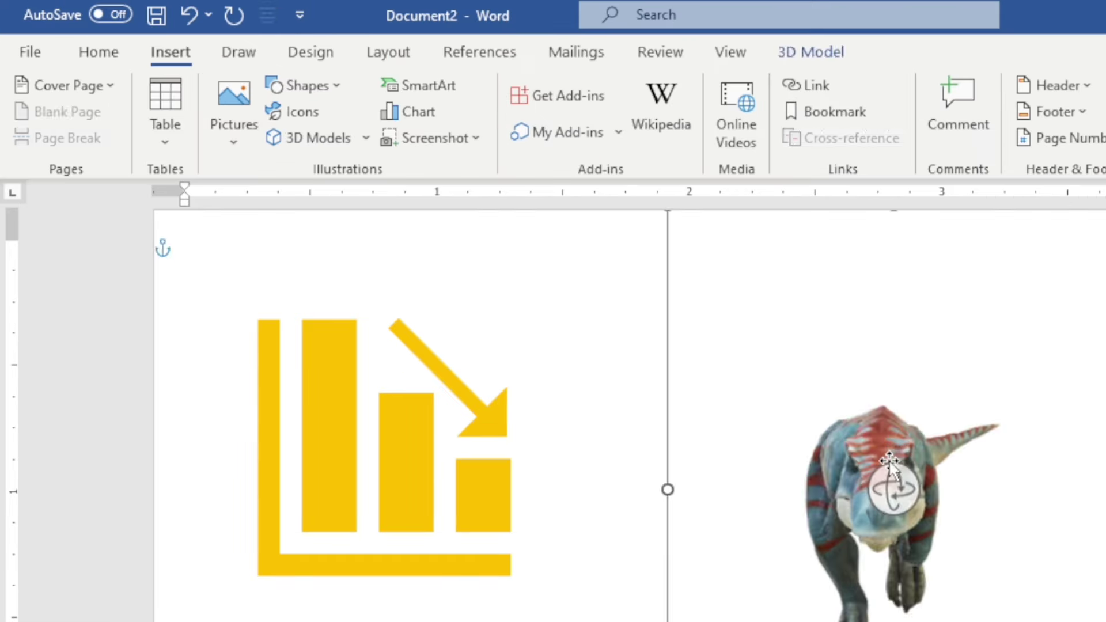
{"action": "key", "text": "ctrl+z"}
{"action": "key", "text": "ctrl+z"}
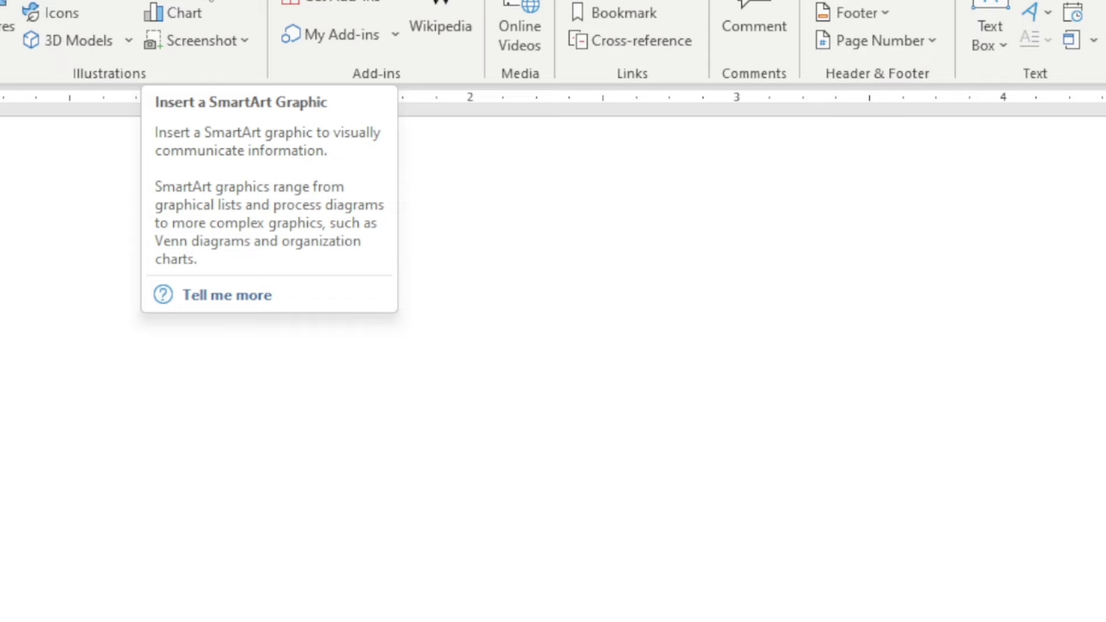
Step: Insert a SmartArt graphic, choosing the Basic Block List layout after browsing the categories
{"action": "left_click", "coordinate": [451, 85]}
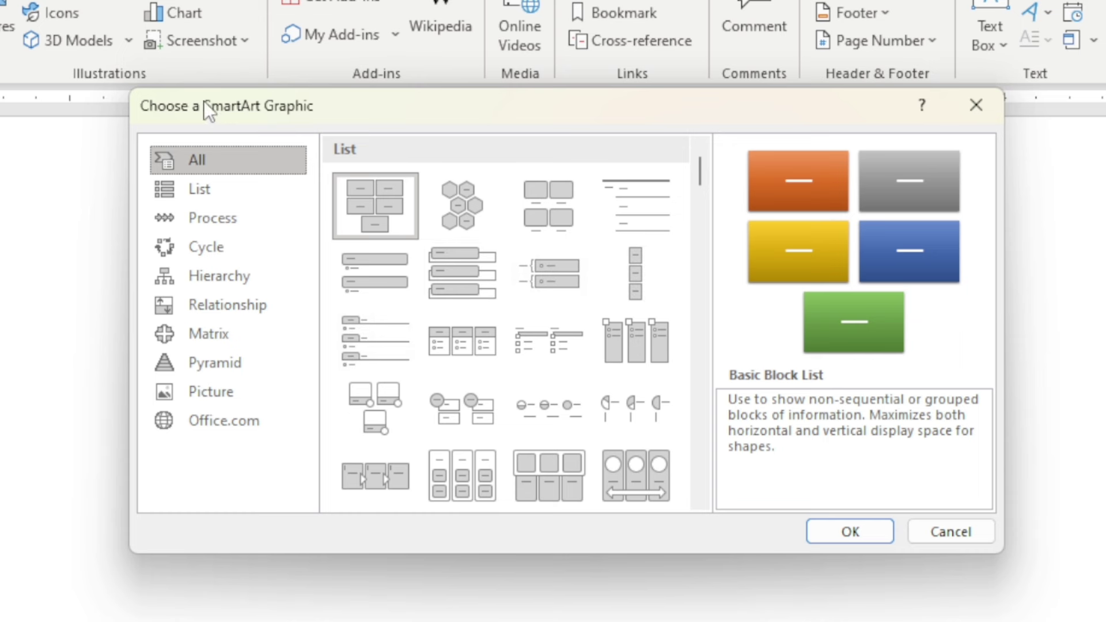
{"action": "left_click", "coordinate": [188, 189]}
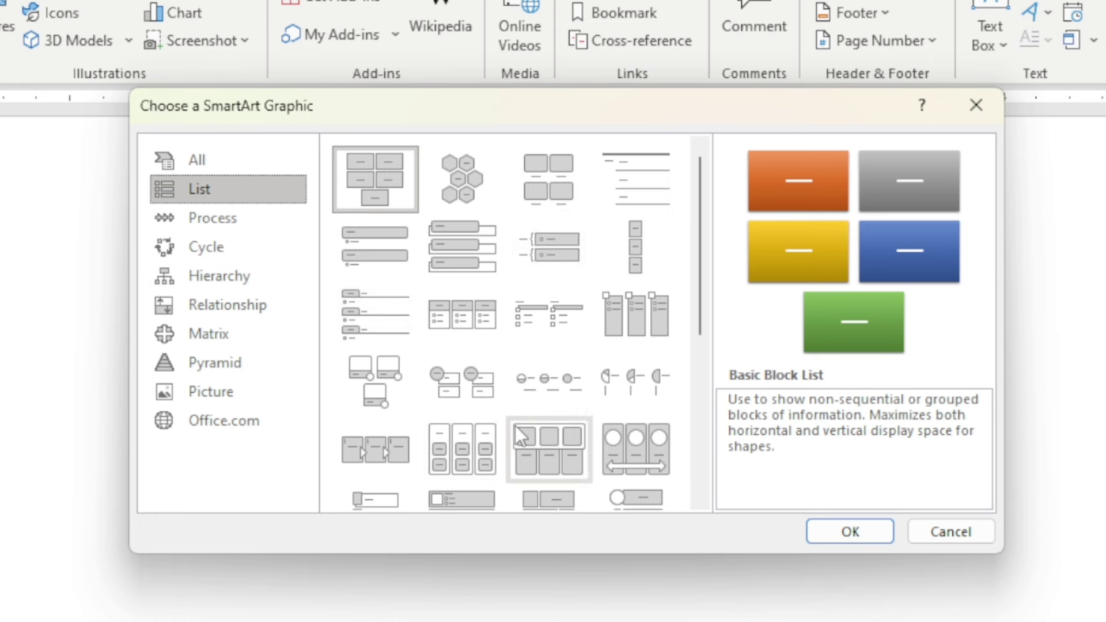
{"action": "left_click", "coordinate": [231, 222]}
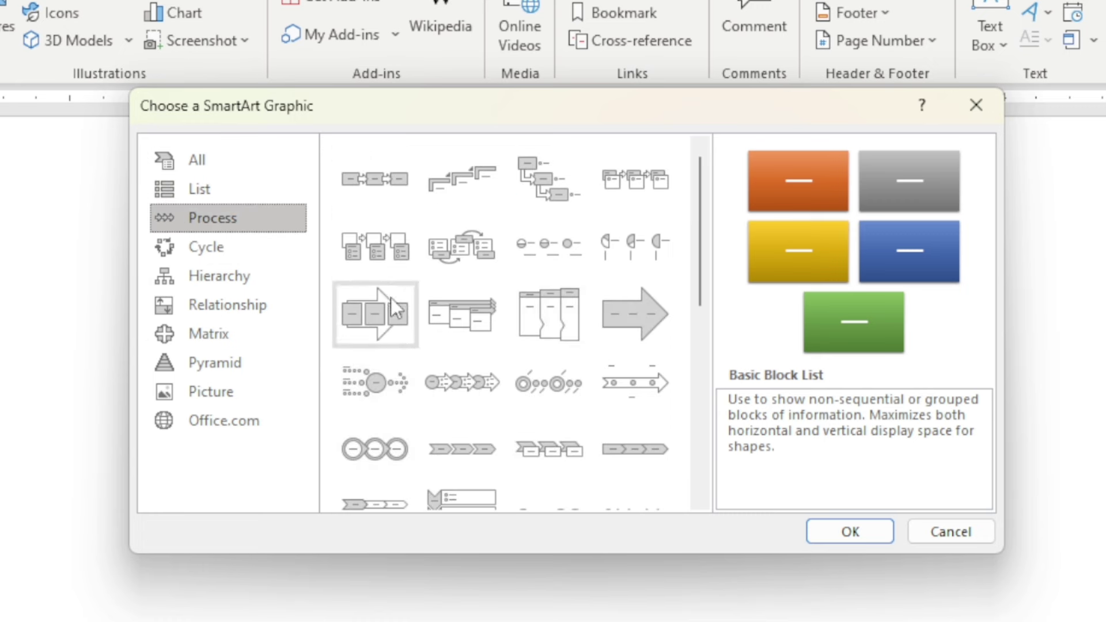
{"action": "left_click", "coordinate": [226, 251]}
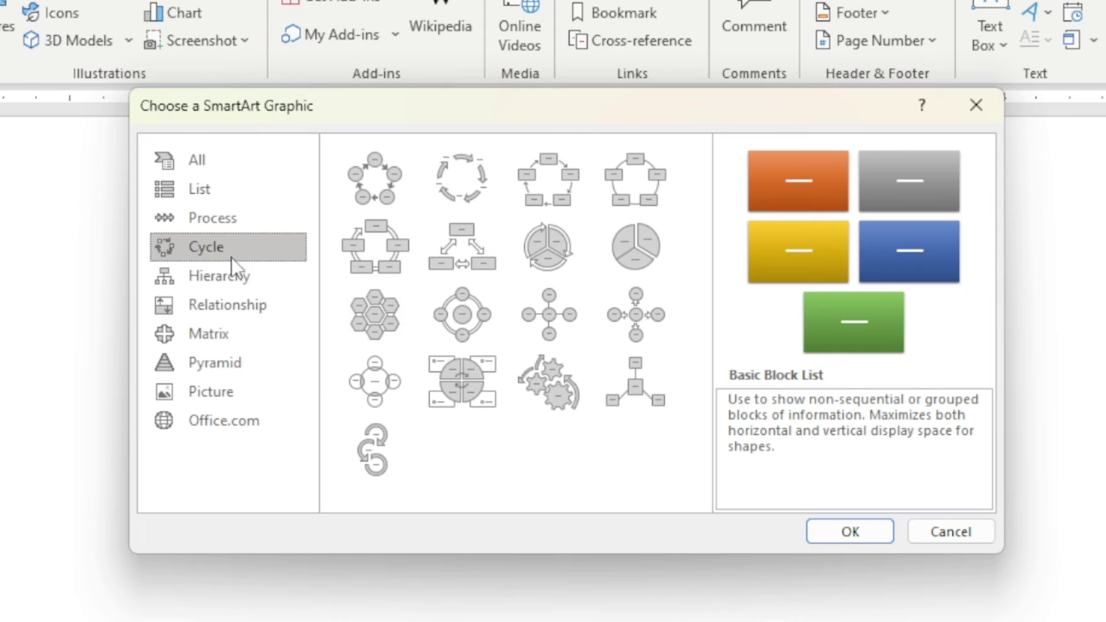
{"action": "left_click", "coordinate": [375, 169]}
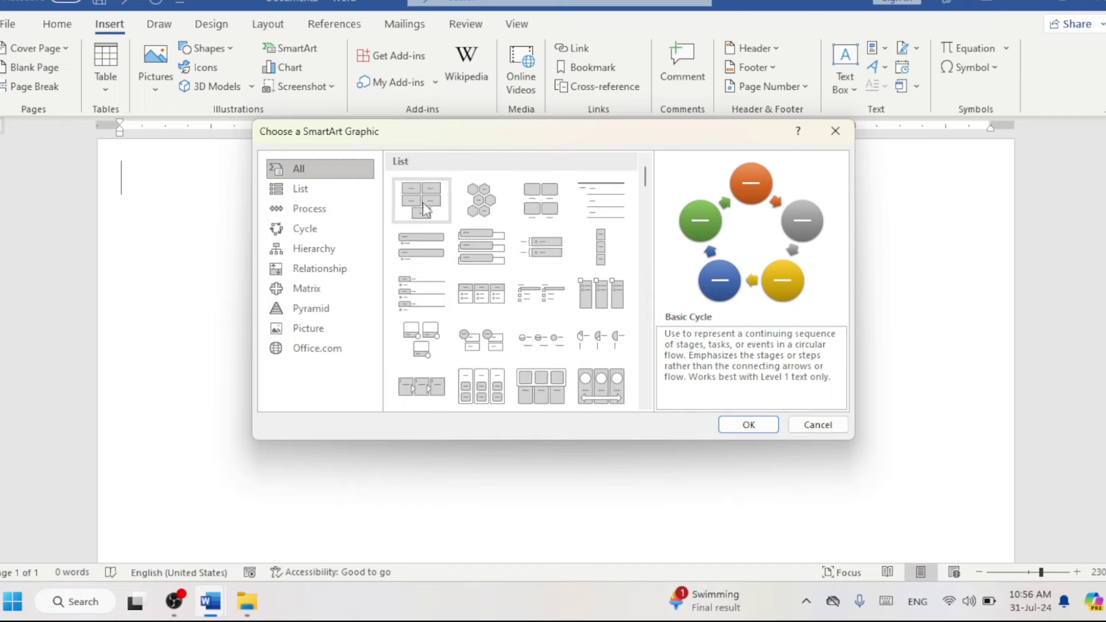
{"action": "left_click", "coordinate": [424, 209]}
Step: Type 'Abc' in the first Basic Block List box and 'Xyz' in the second
{"action": "left_click", "coordinate": [745, 425]}
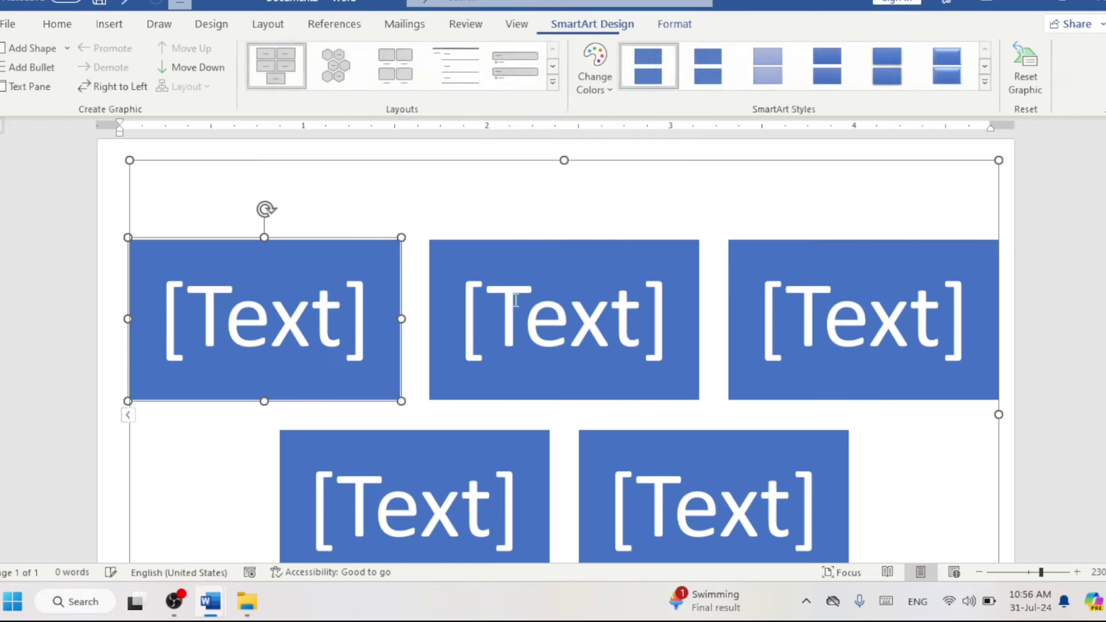
{"action": "left_click", "coordinate": [292, 319]}
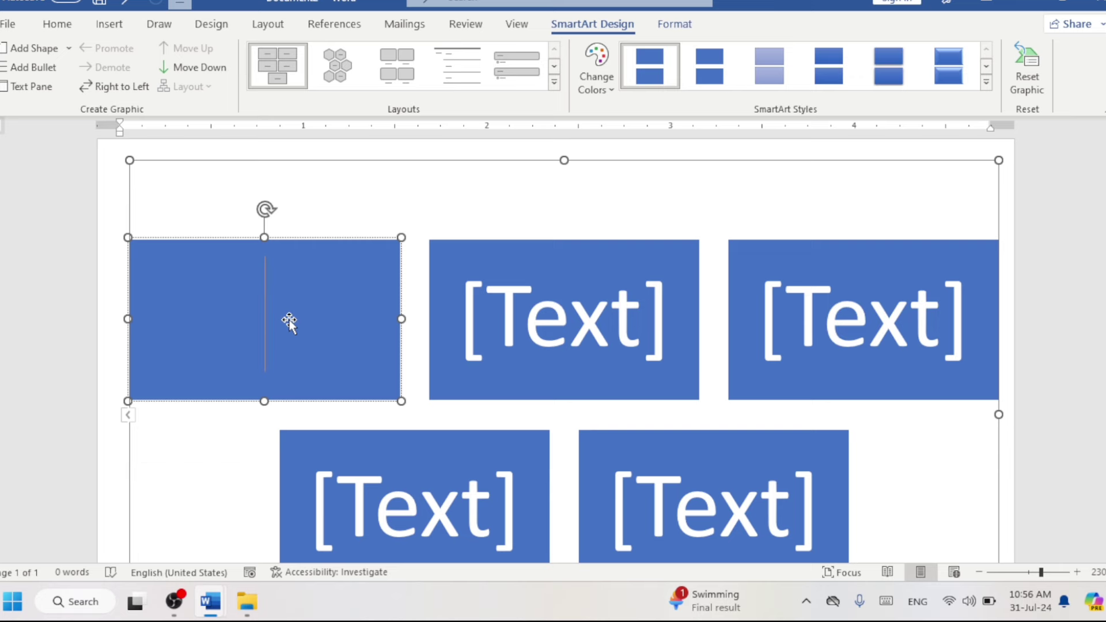
{"action": "type", "text": "Abc"}
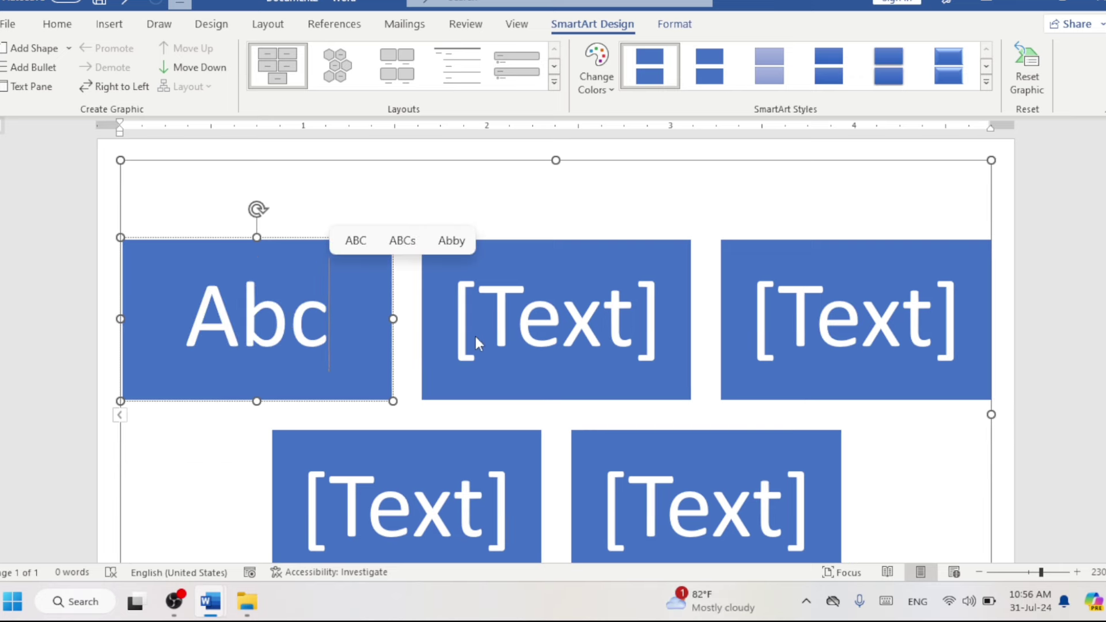
{"action": "left_click", "coordinate": [495, 326]}
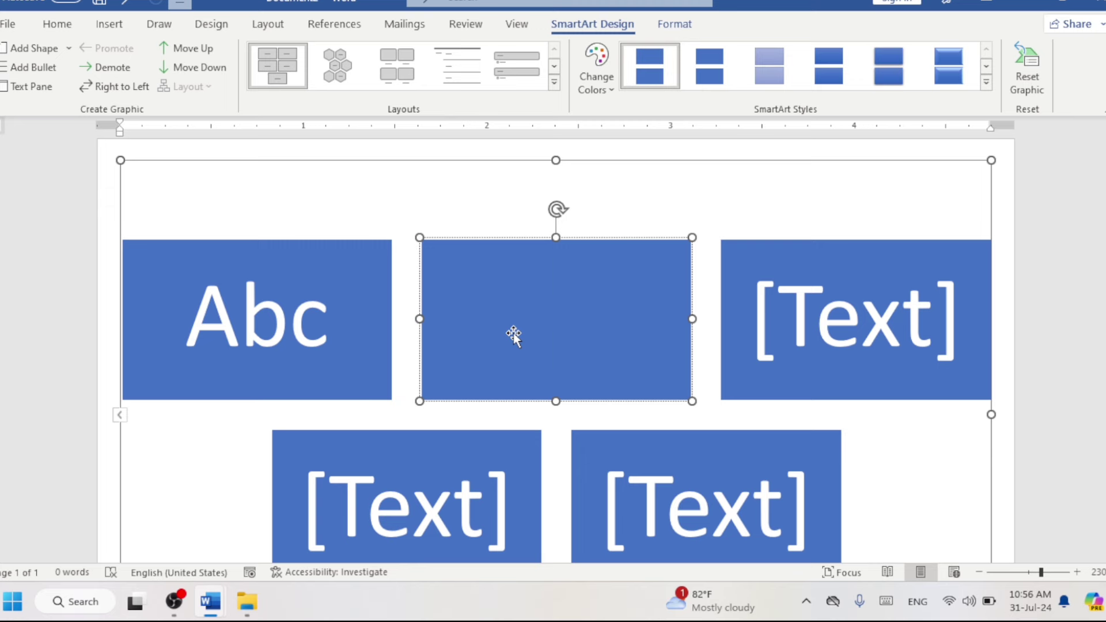
{"action": "type", "text": "Xy"}
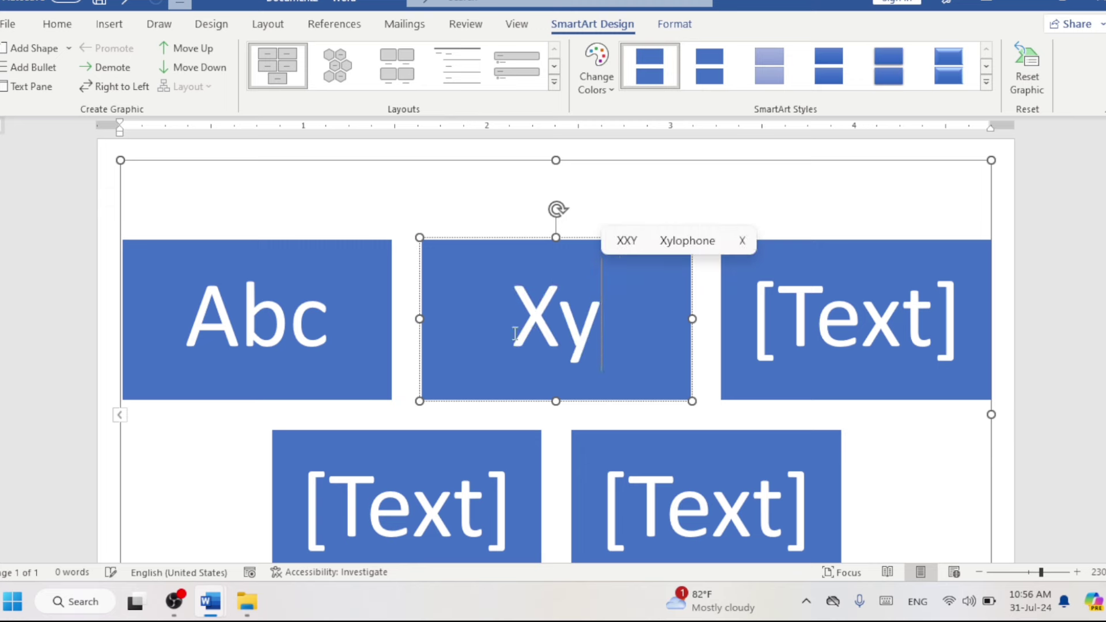
{"action": "type", "text": "z"}
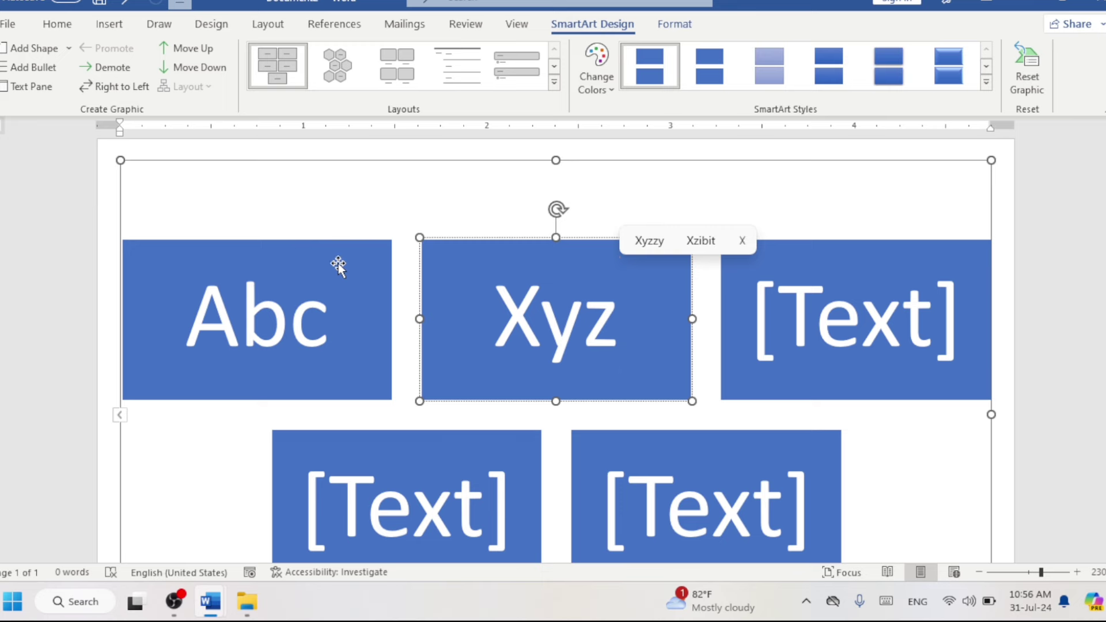
{"action": "left_click", "coordinate": [338, 267]}
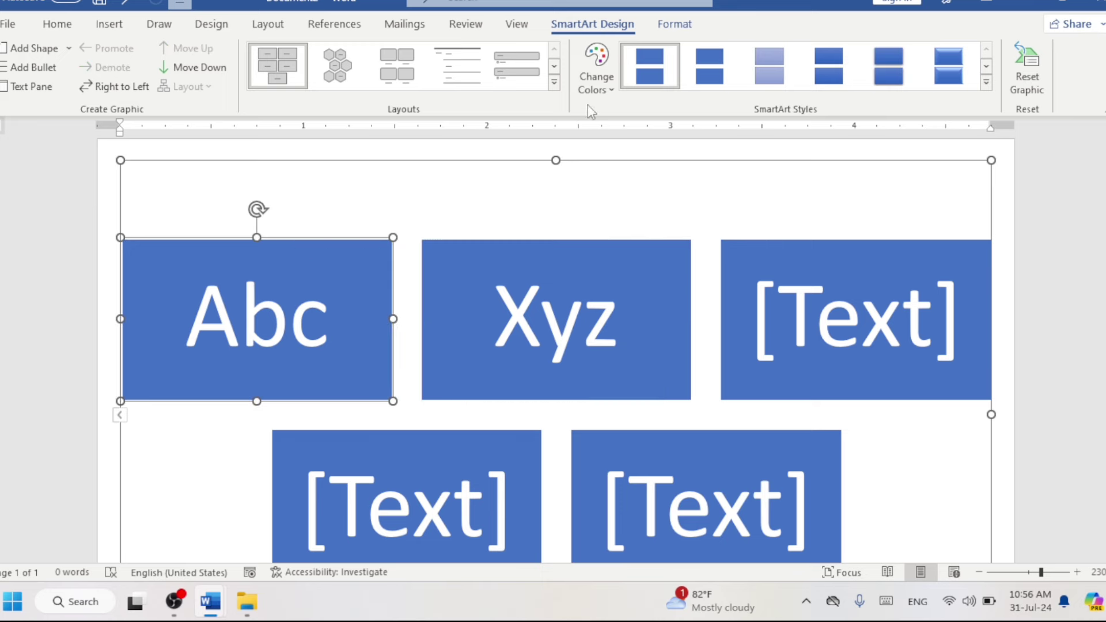
Step: Fill the Abc SmartArt box with the picture 2.jpeg
{"action": "left_click", "coordinate": [675, 24]}
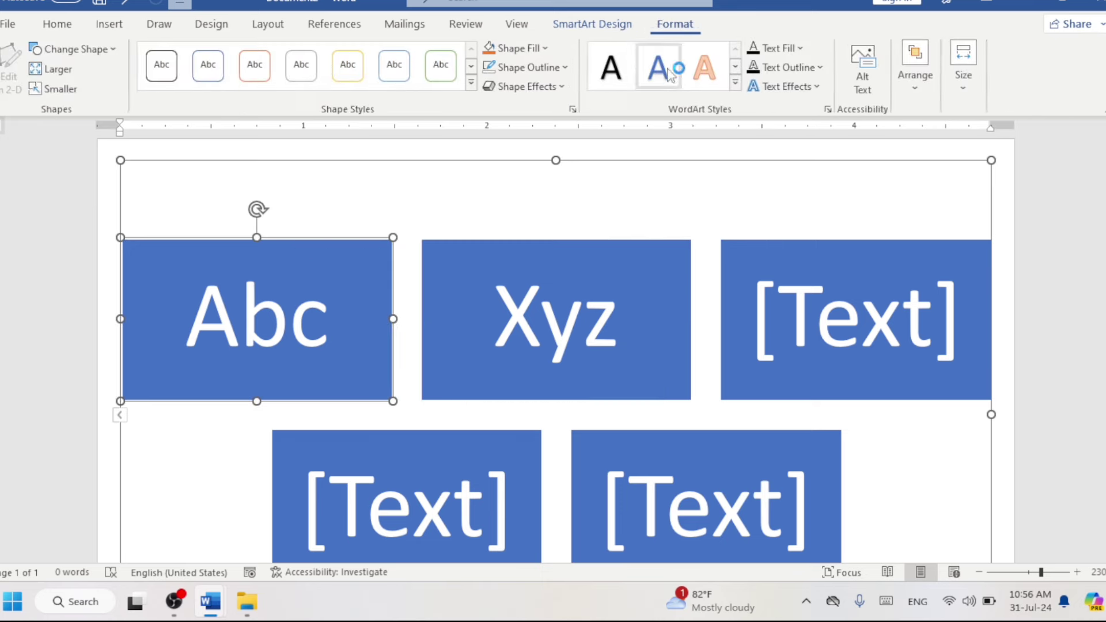
{"action": "left_click", "coordinate": [541, 51]}
{"action": "left_click", "coordinate": [526, 277]}
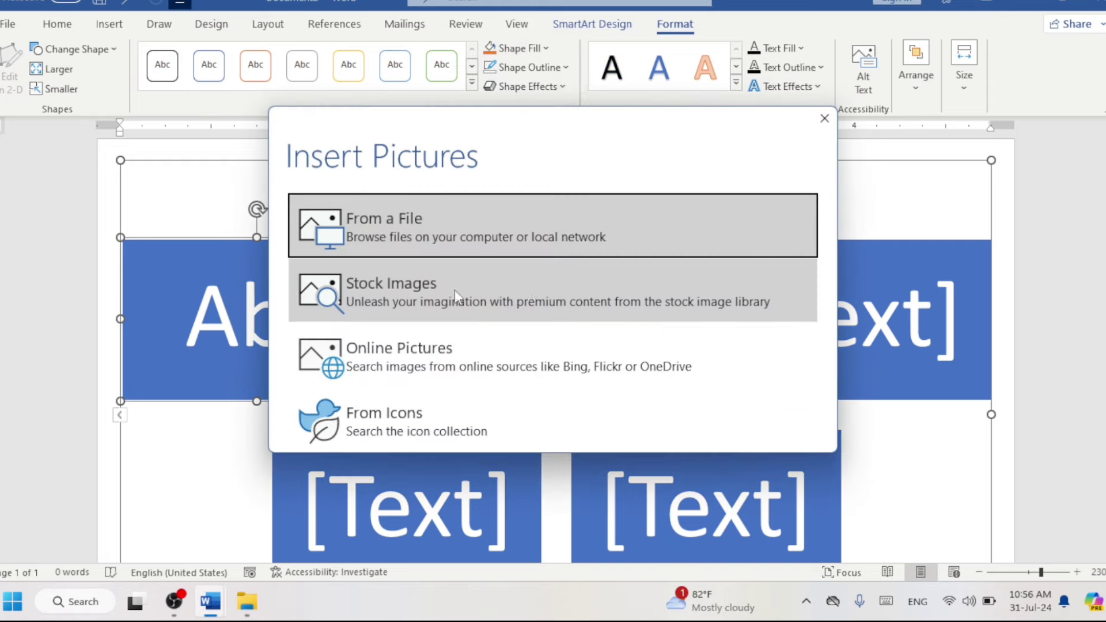
{"action": "left_click", "coordinate": [400, 240]}
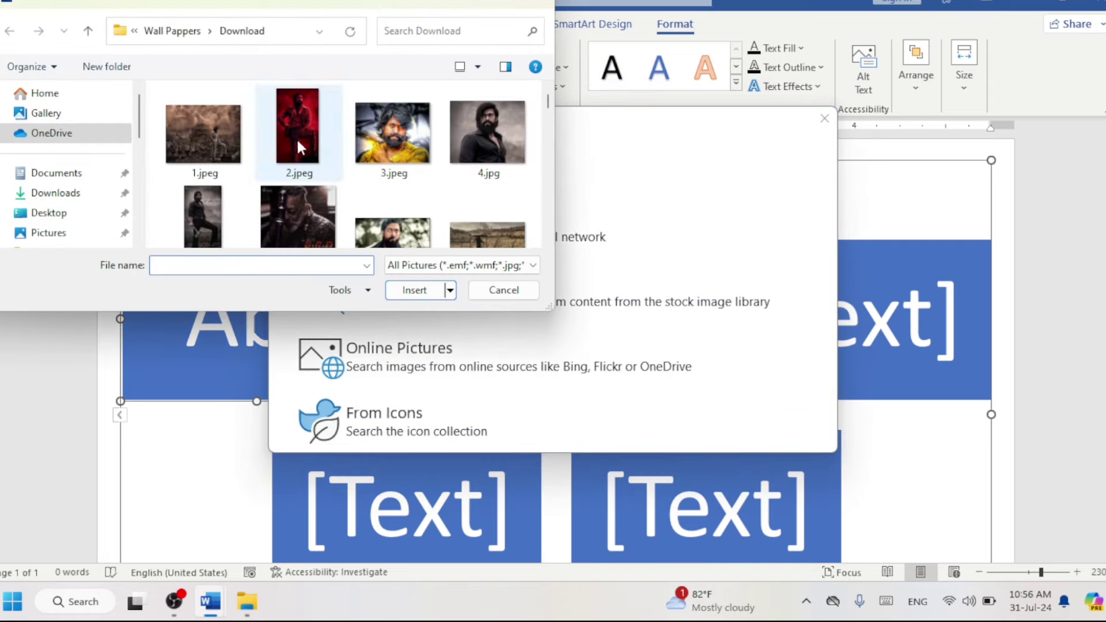
{"action": "left_click", "coordinate": [298, 141]}
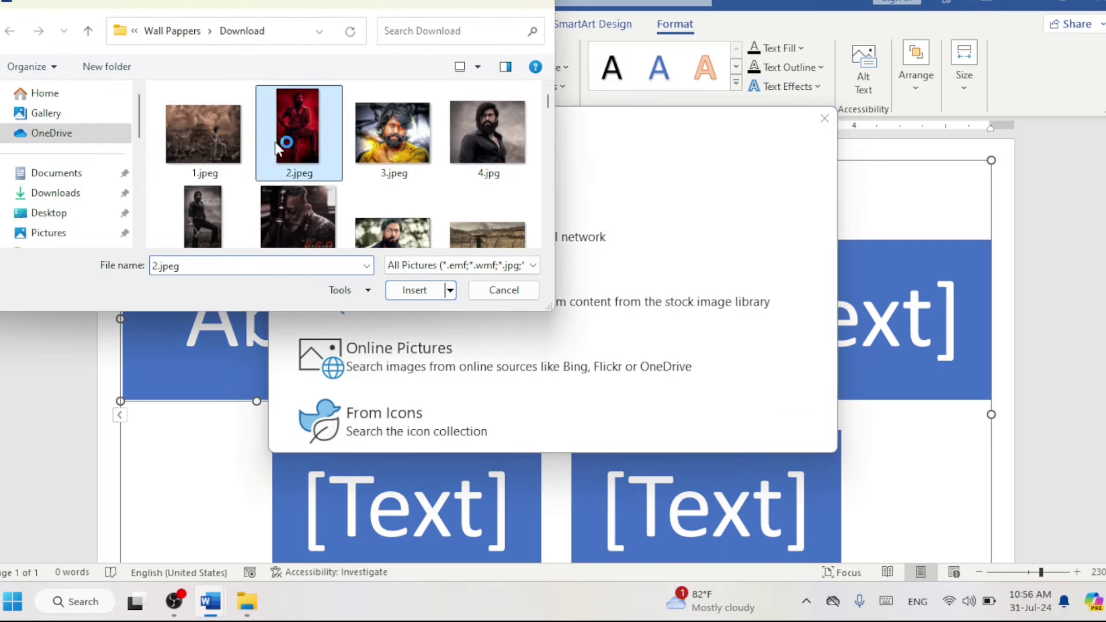
{"action": "left_click", "coordinate": [395, 291]}
Step: Fill the Xyz SmartArt box with the picture 3.jpeg
{"action": "left_click", "coordinate": [598, 316]}
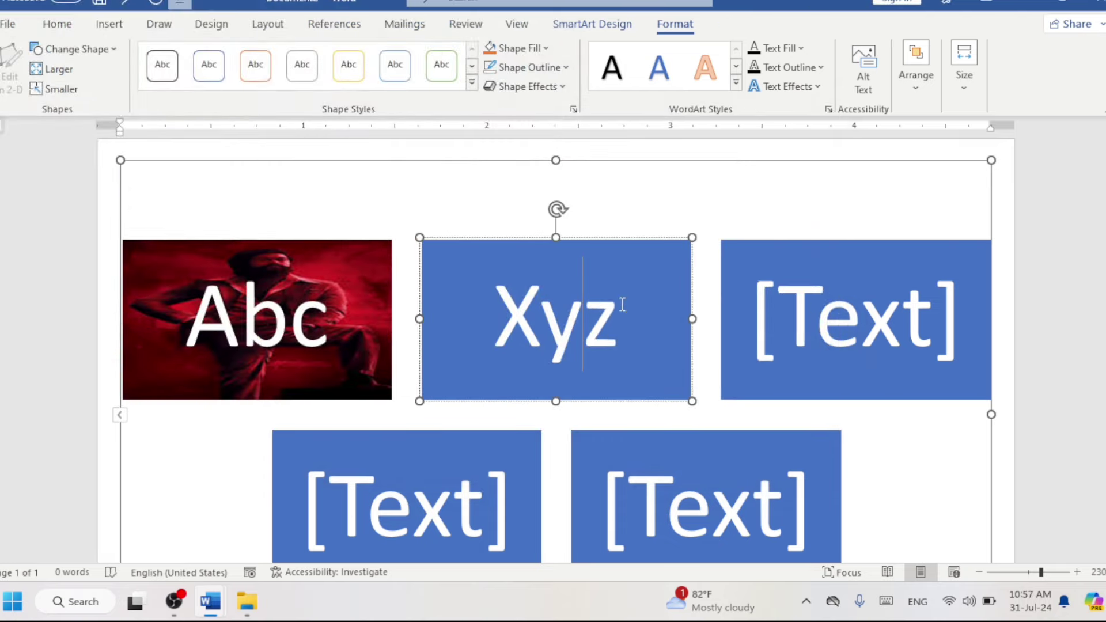
{"action": "left_click", "coordinate": [516, 48]}
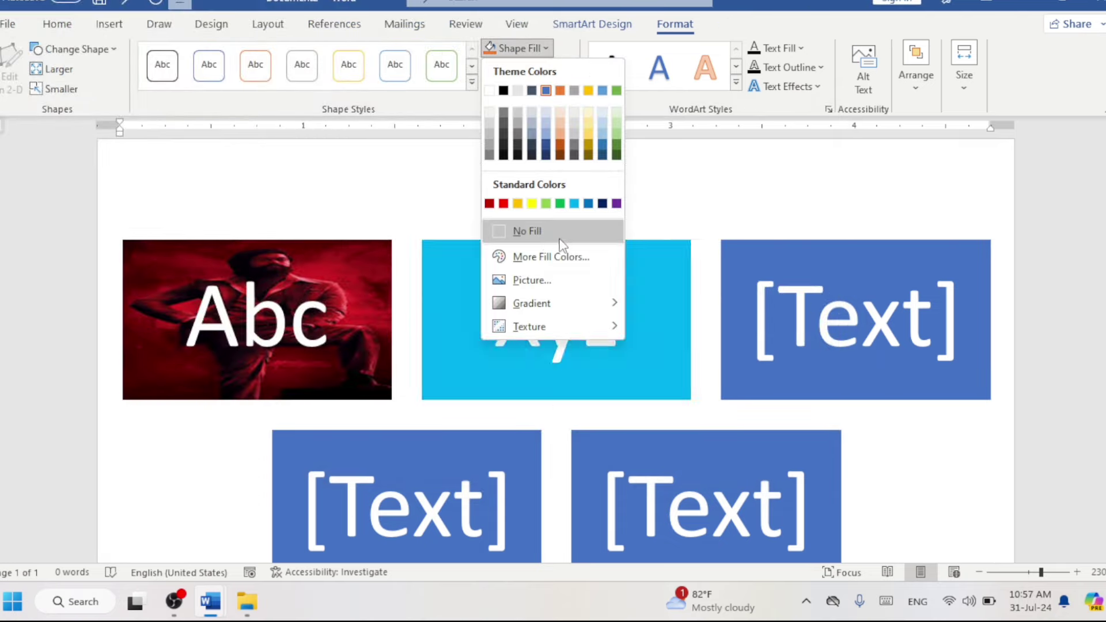
{"action": "left_click", "coordinate": [542, 287]}
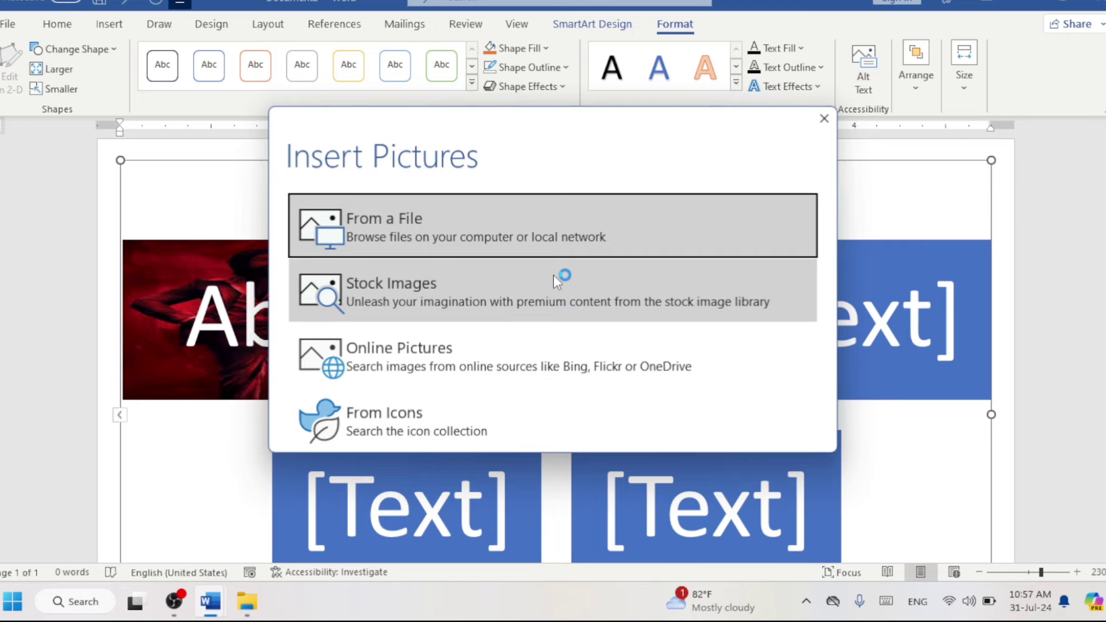
{"action": "left_click", "coordinate": [506, 227]}
{"action": "double_click", "coordinate": [403, 139]}
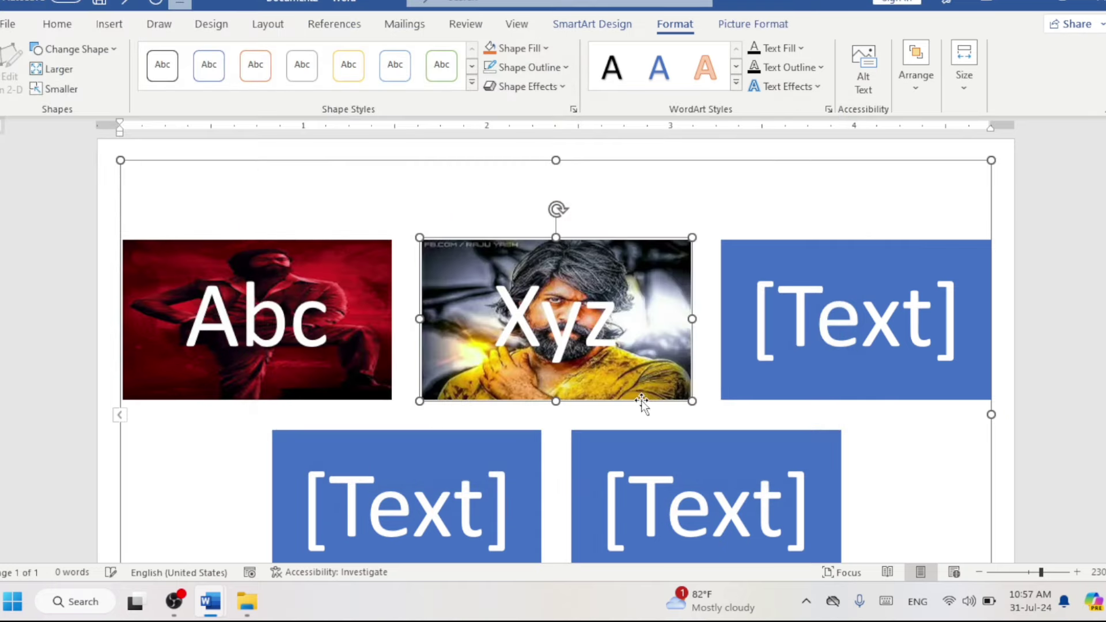
Step: Fill the first [Text] SmartArt box with the picture 7.jpeg
{"action": "left_click", "coordinate": [833, 249]}
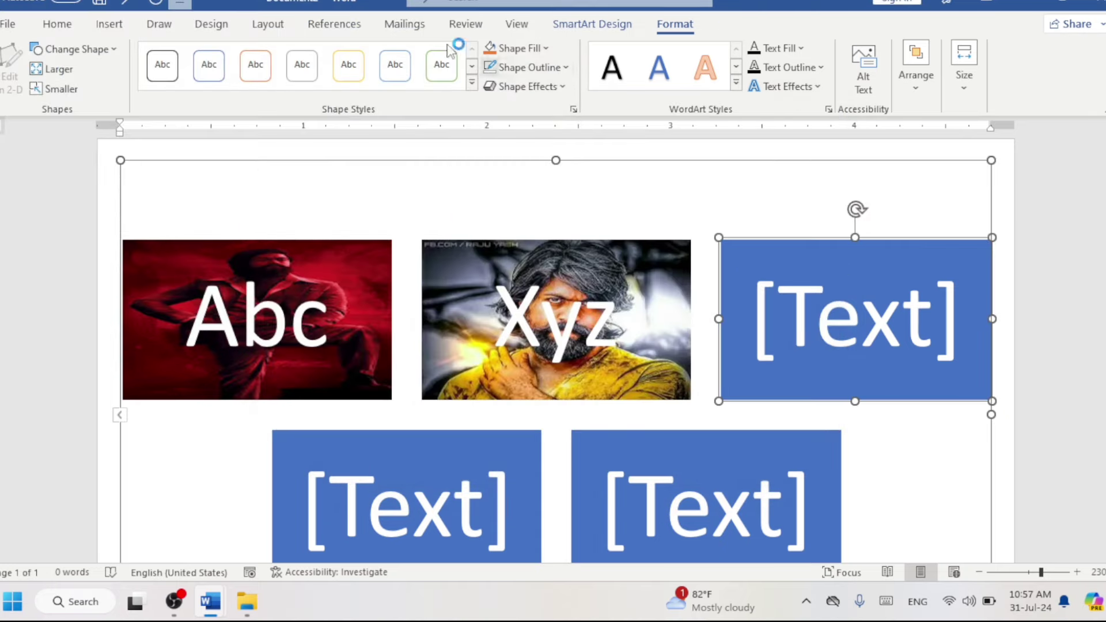
{"action": "left_click", "coordinate": [515, 49]}
{"action": "left_click", "coordinate": [544, 282]}
{"action": "left_click", "coordinate": [461, 237]}
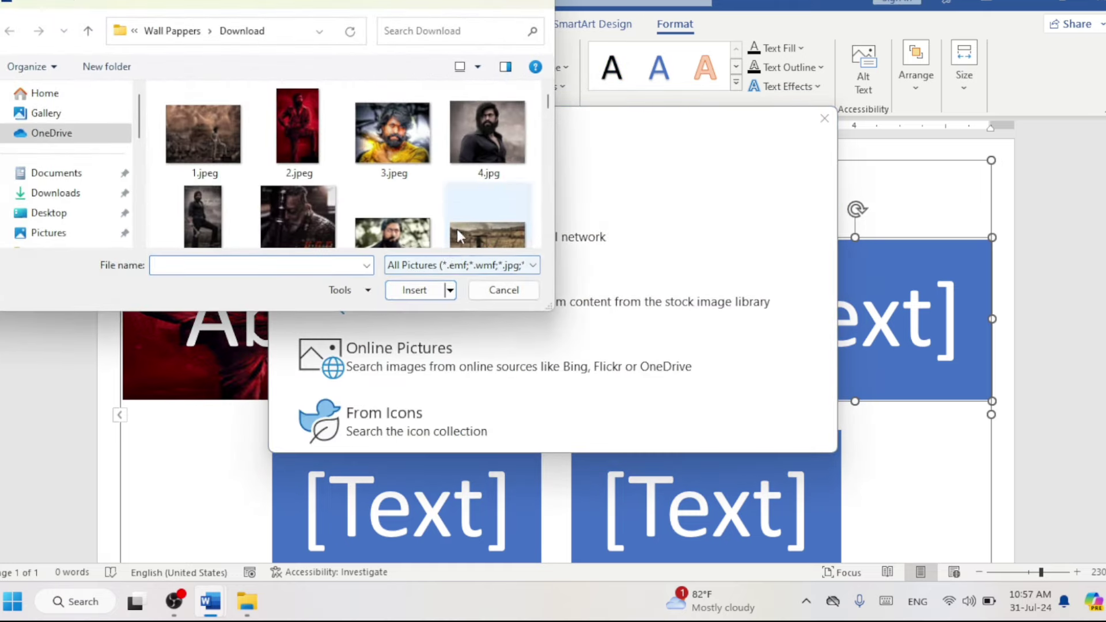
{"action": "left_click", "coordinate": [394, 228]}
{"action": "left_click", "coordinate": [444, 290]}
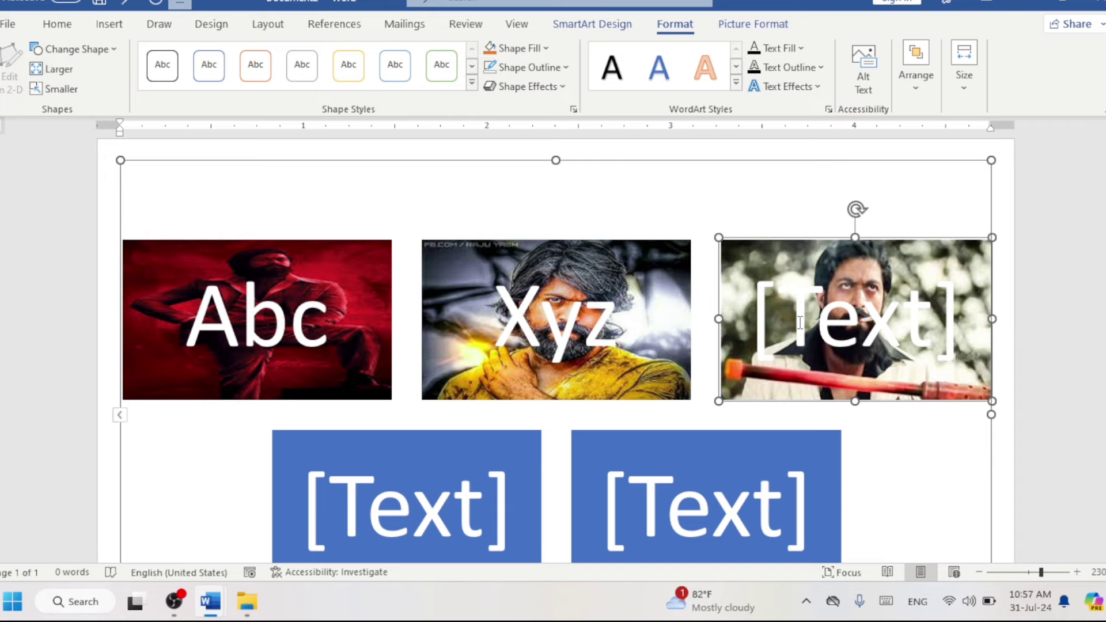
{"action": "left_click", "coordinate": [446, 164]}
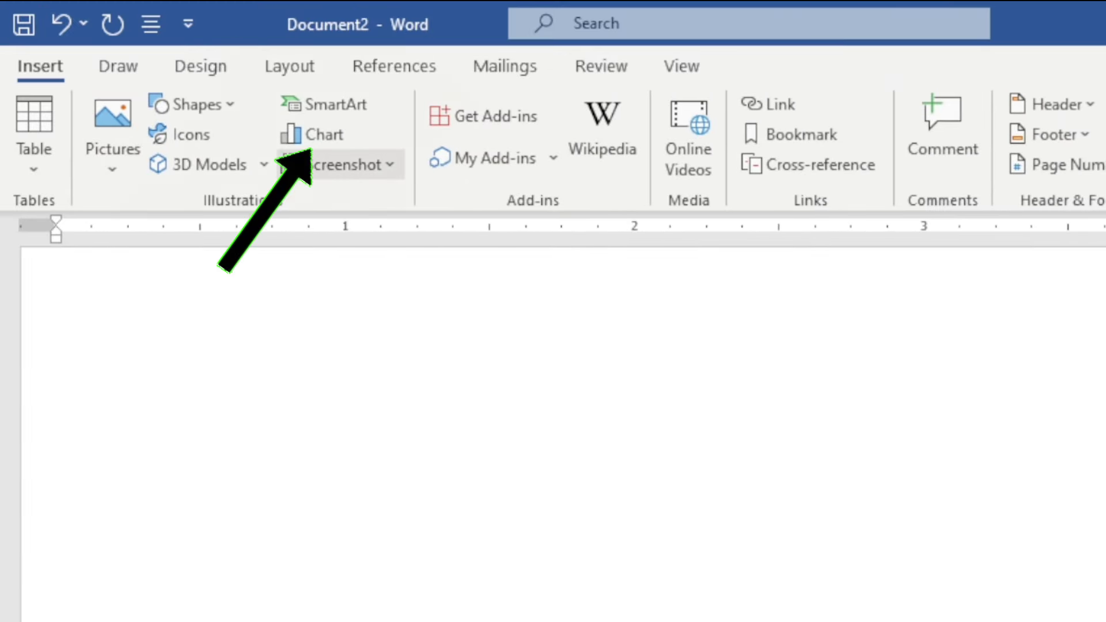
Step: Insert a Stacked Column chart, leaving its sample data sheet open
{"action": "left_click", "coordinate": [316, 140]}
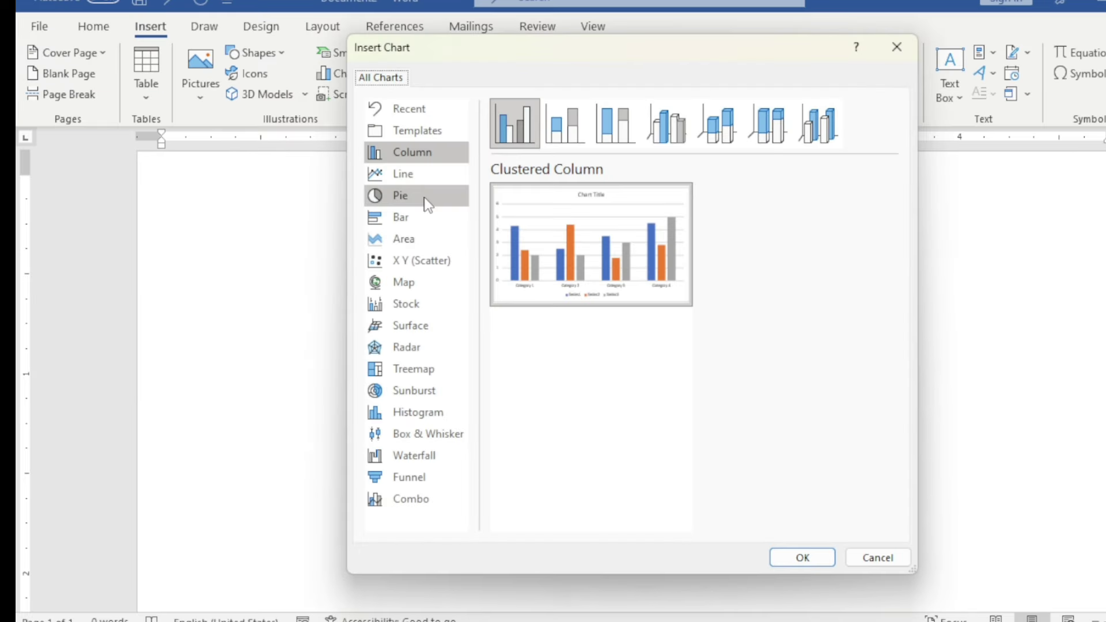
{"action": "left_click", "coordinate": [587, 133]}
{"action": "mouse_move", "coordinate": [591, 244]}
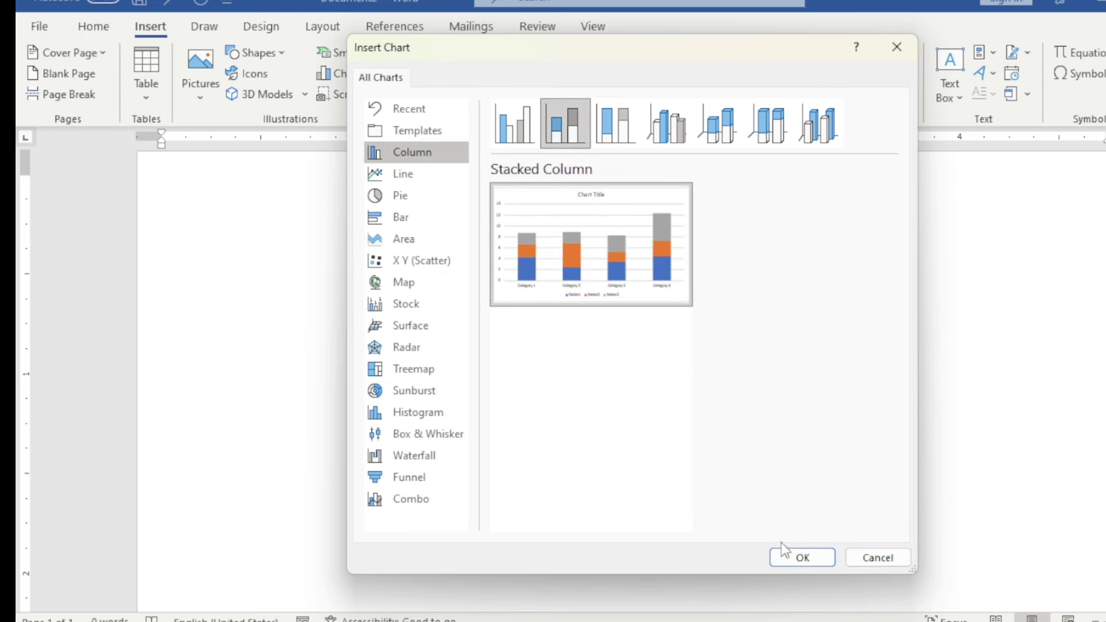
{"action": "left_click", "coordinate": [799, 558]}
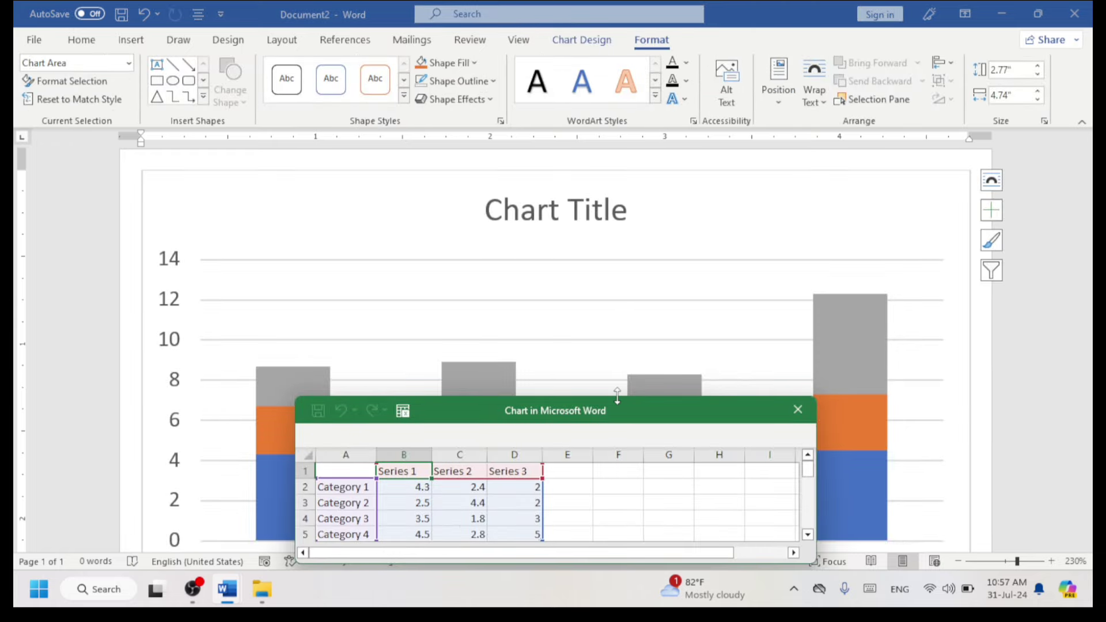
Step: Clear the sample chart data and enter years 2000–2004 in column A
{"action": "mouse_move", "coordinate": [613, 397]}
{"action": "left_mouse_down"}
{"action": "mouse_move", "coordinate": [616, 191]}
{"action": "mouse_move", "coordinate": [814, 189]}
{"action": "left_mouse_up"}
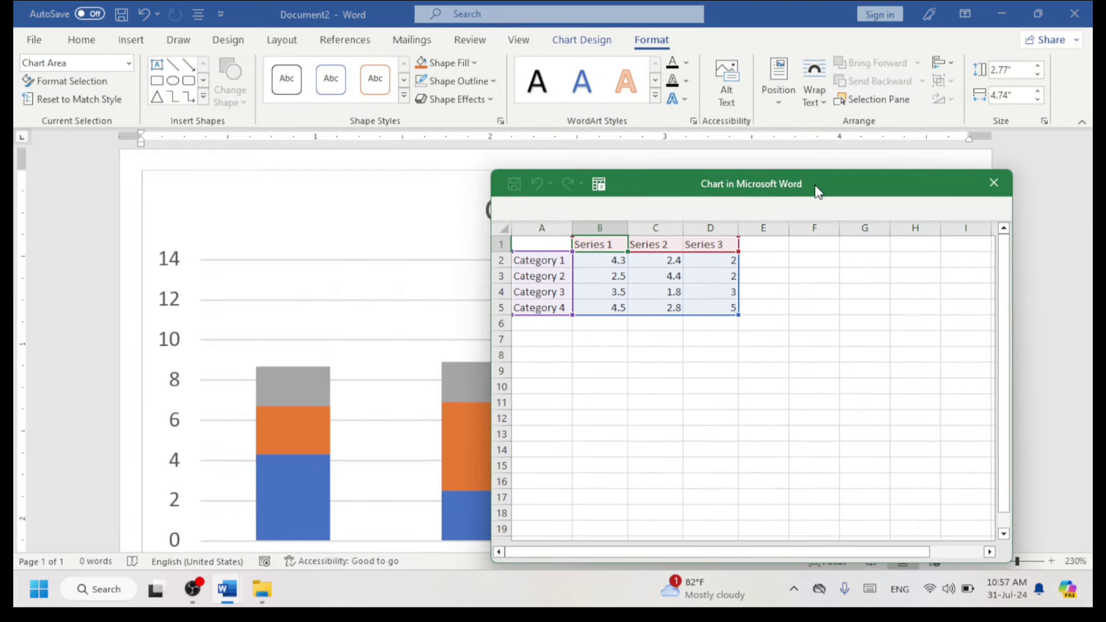
{"action": "mouse_move", "coordinate": [765, 354]}
{"action": "left_mouse_down"}
{"action": "mouse_move", "coordinate": [493, 251]}
{"action": "mouse_move", "coordinate": [492, 262]}
{"action": "left_mouse_up"}
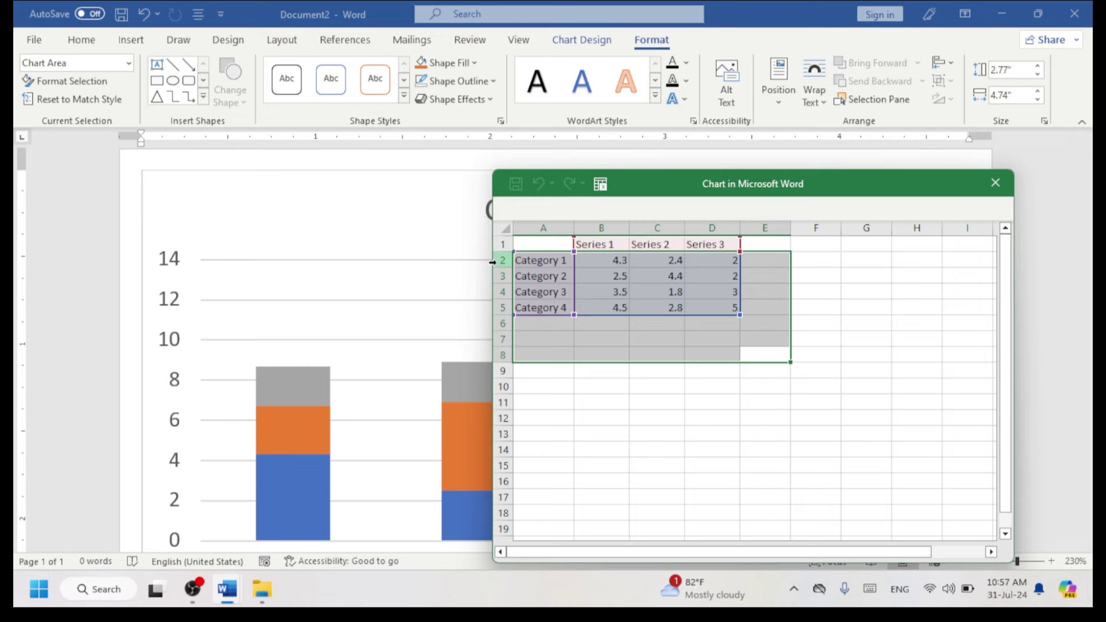
{"action": "key", "text": "Delete"}
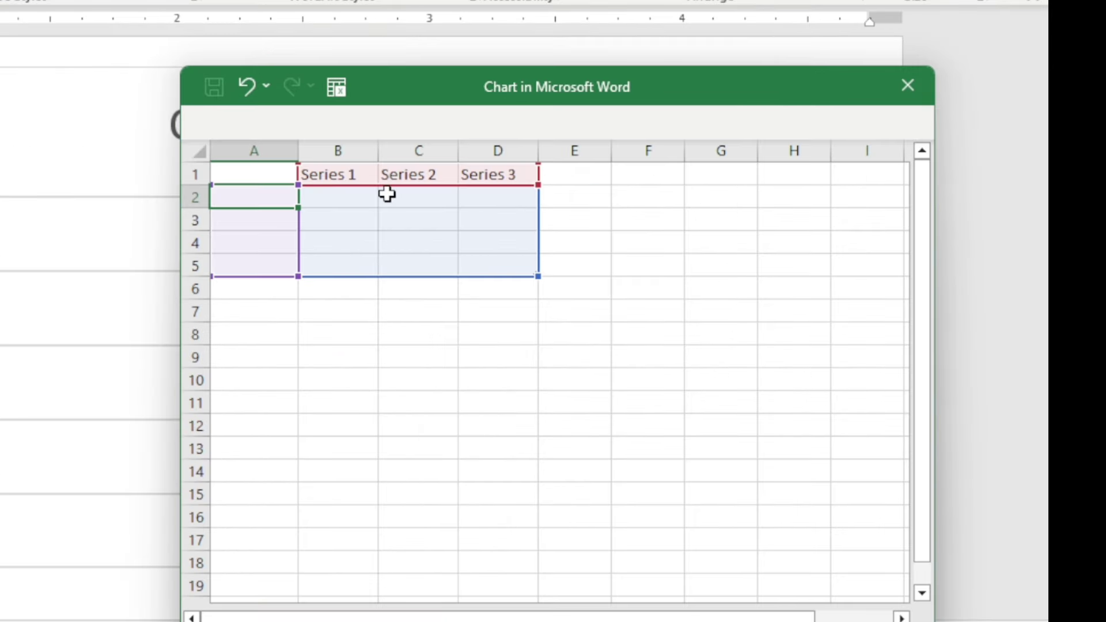
{"action": "key", "text": "Down"}
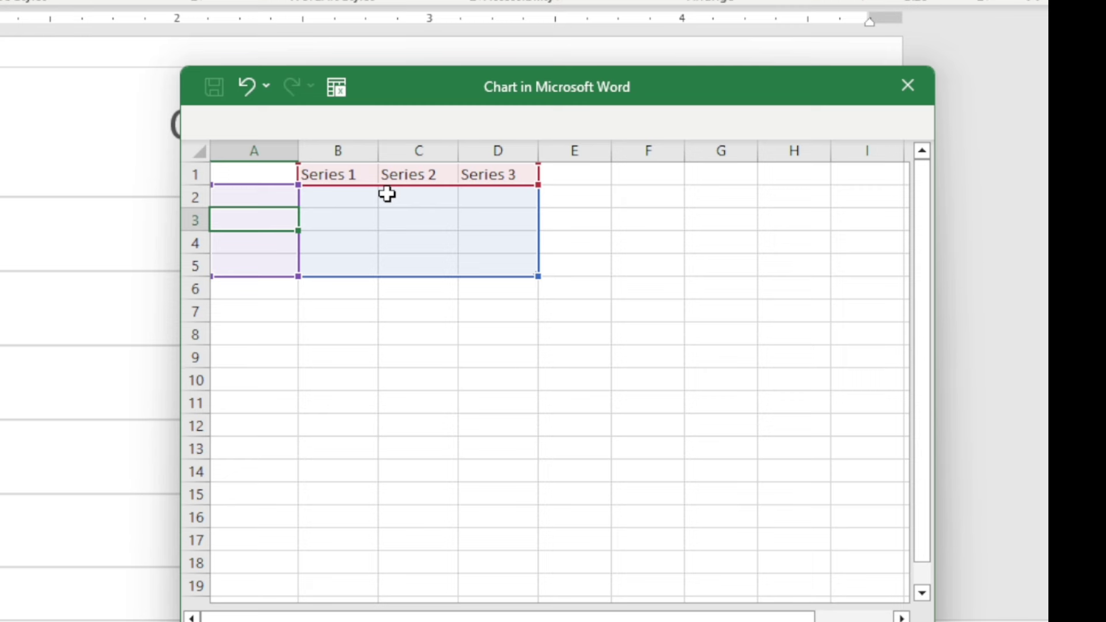
{"action": "key", "text": "Up"}
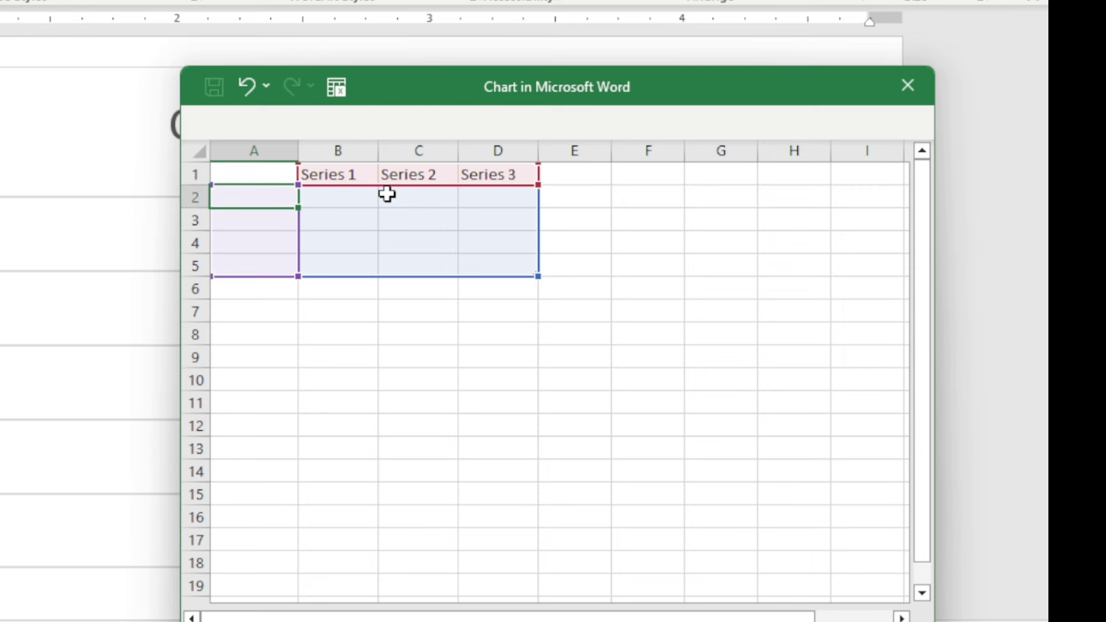
{"action": "type", "text": "2000"}
{"action": "key", "text": "Return"}
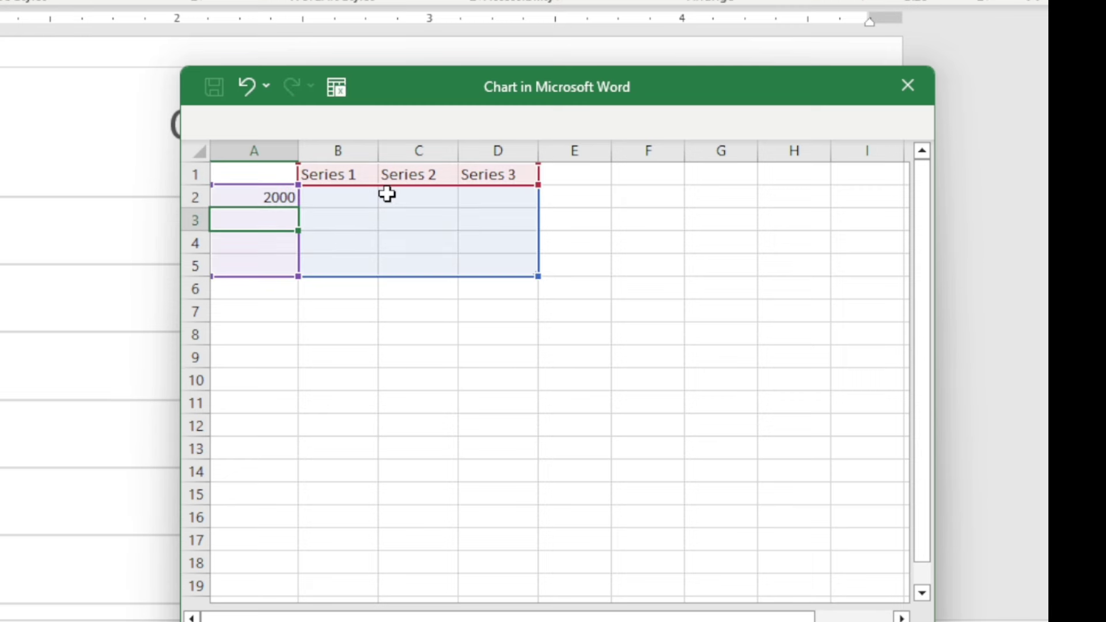
{"action": "type", "text": "2001"}
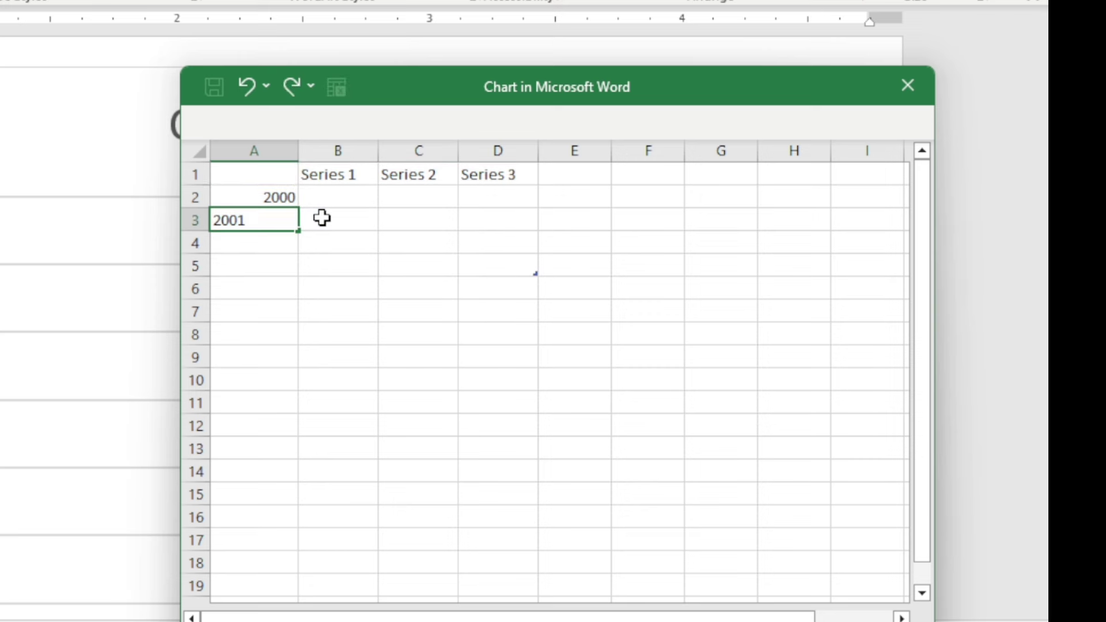
{"action": "key", "text": "Return"}
{"action": "type", "text": "23"}
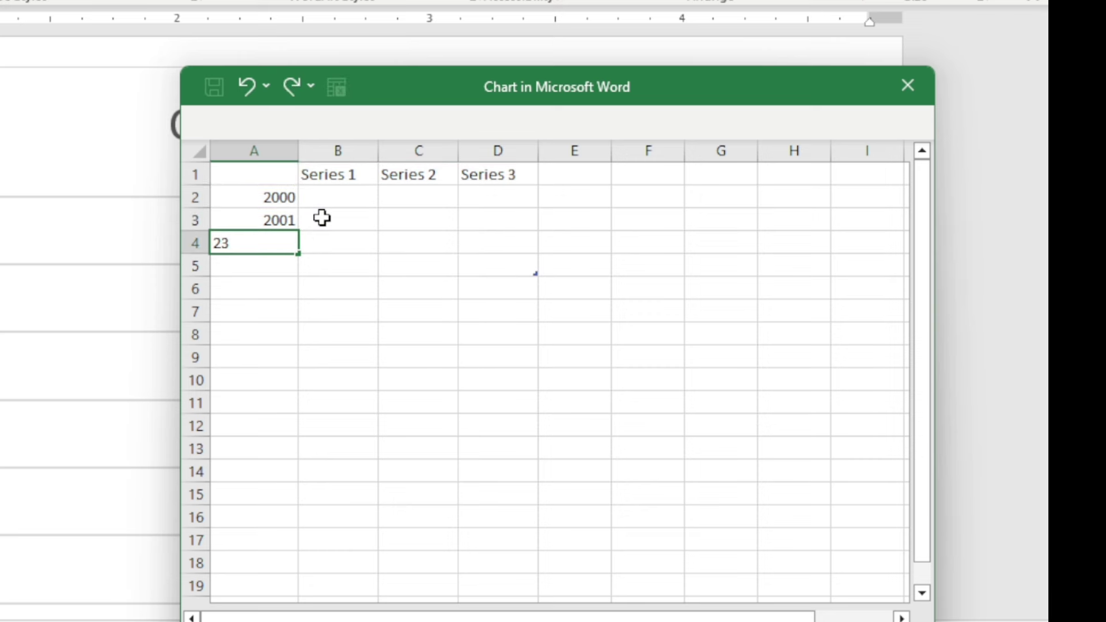
{"action": "type", "text": "02"}
{"action": "key", "text": "Return"}
{"action": "type", "text": "2003"}
{"action": "key", "text": "Return"}
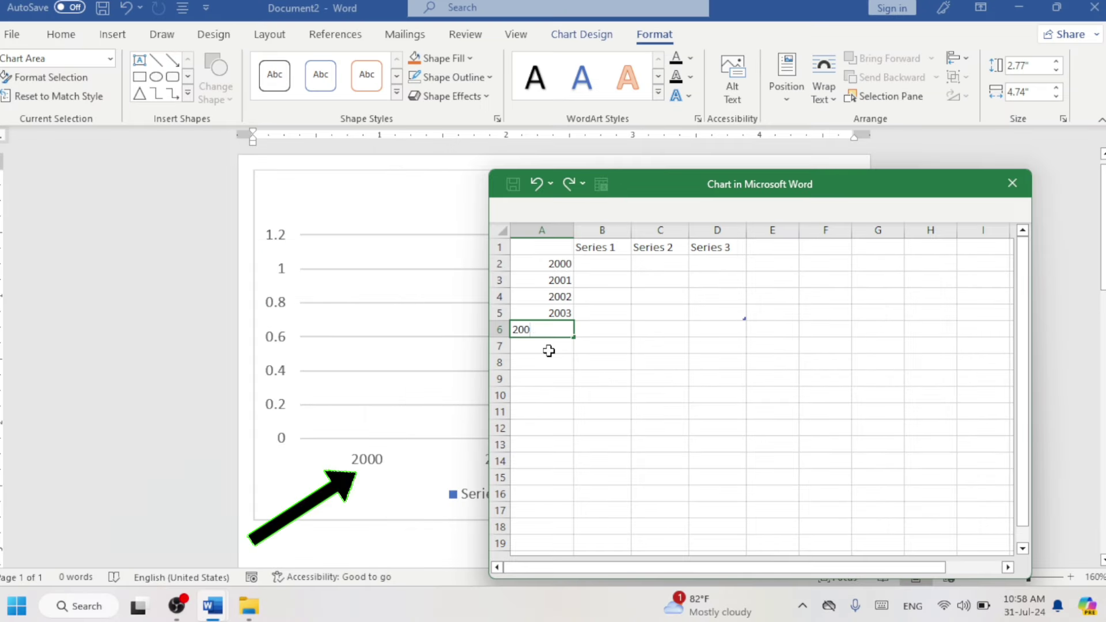
{"action": "type", "text": "4"}
{"action": "key", "text": "Return"}
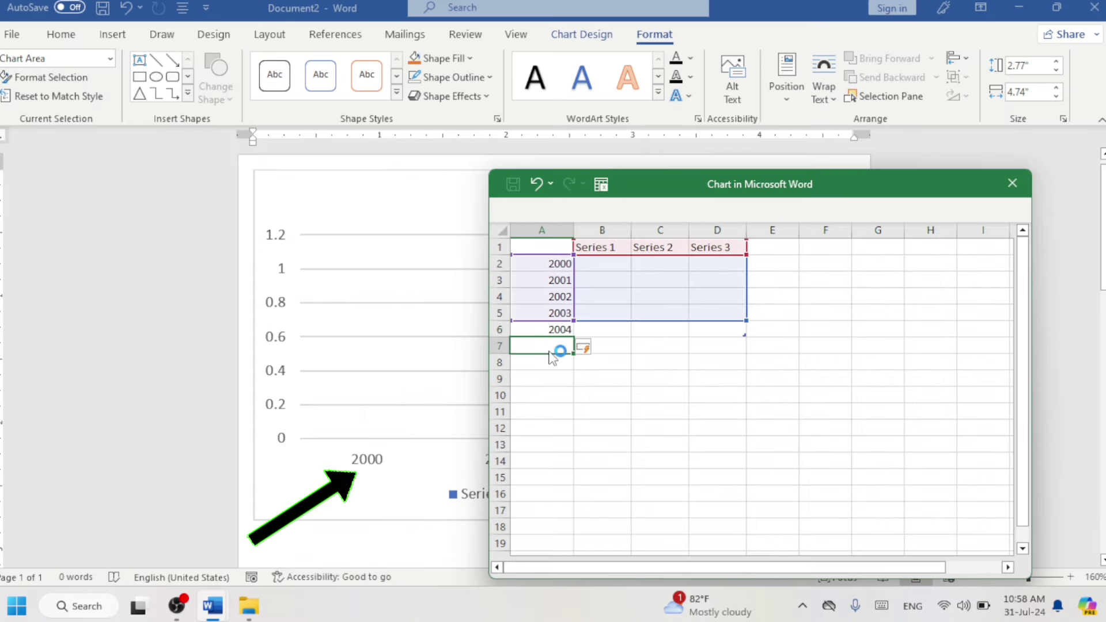
Step: Enter Series 1 values 1200, 800, 900, 1300 and 700 in column B
{"action": "mouse_move", "coordinate": [664, 182]}
{"action": "left_mouse_down"}
{"action": "mouse_move", "coordinate": [633, 185]}
{"action": "mouse_move", "coordinate": [901, 151]}
{"action": "mouse_move", "coordinate": [748, 127]}
{"action": "left_mouse_up"}
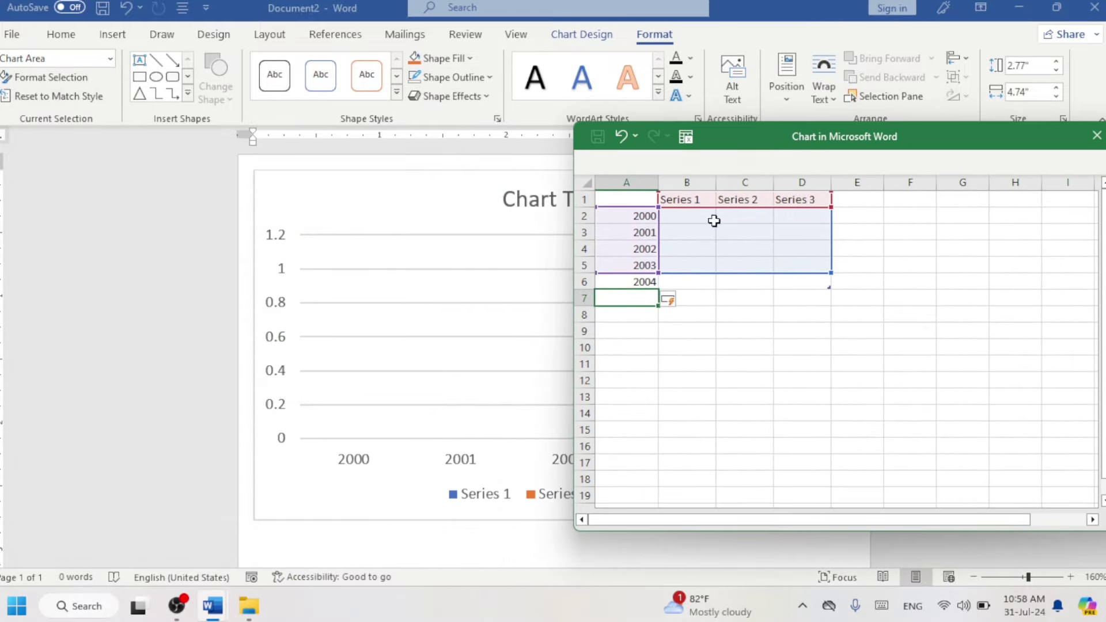
{"action": "left_click", "coordinate": [713, 219]}
{"action": "type", "text": "1200"}
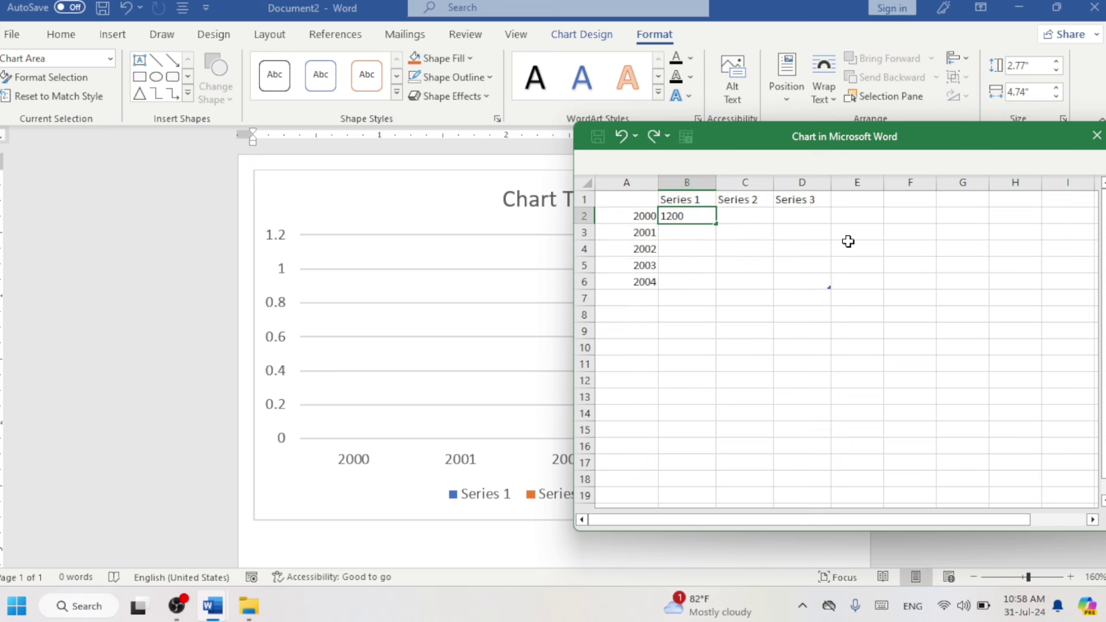
{"action": "key", "text": "Return"}
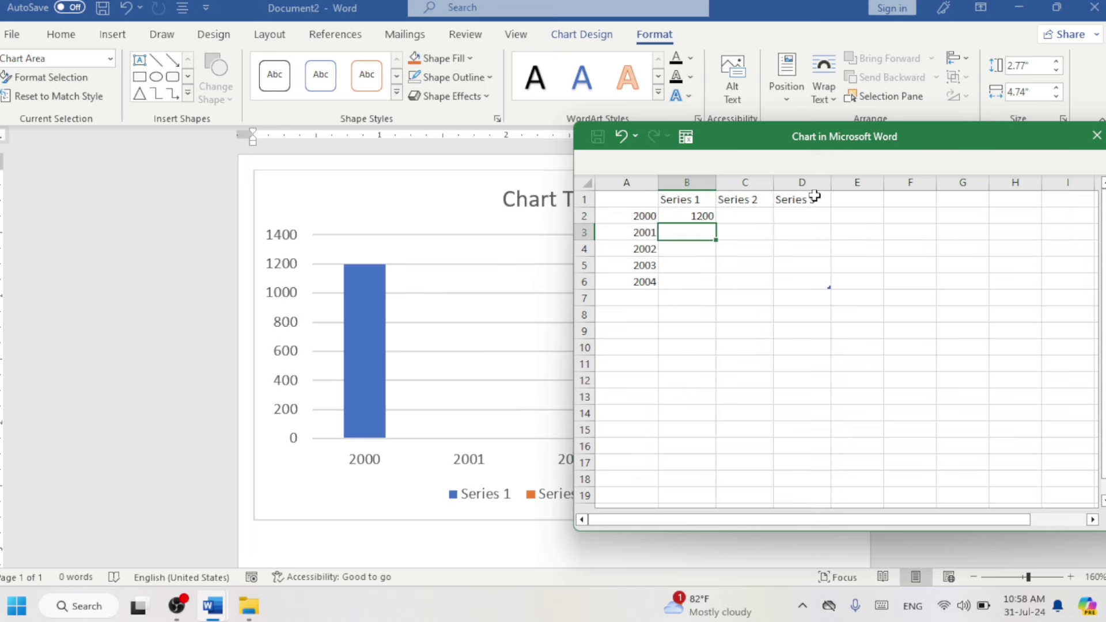
{"action": "type", "text": "800"}
{"action": "key", "text": "Return"}
{"action": "type", "text": "900"}
{"action": "key", "text": "Return"}
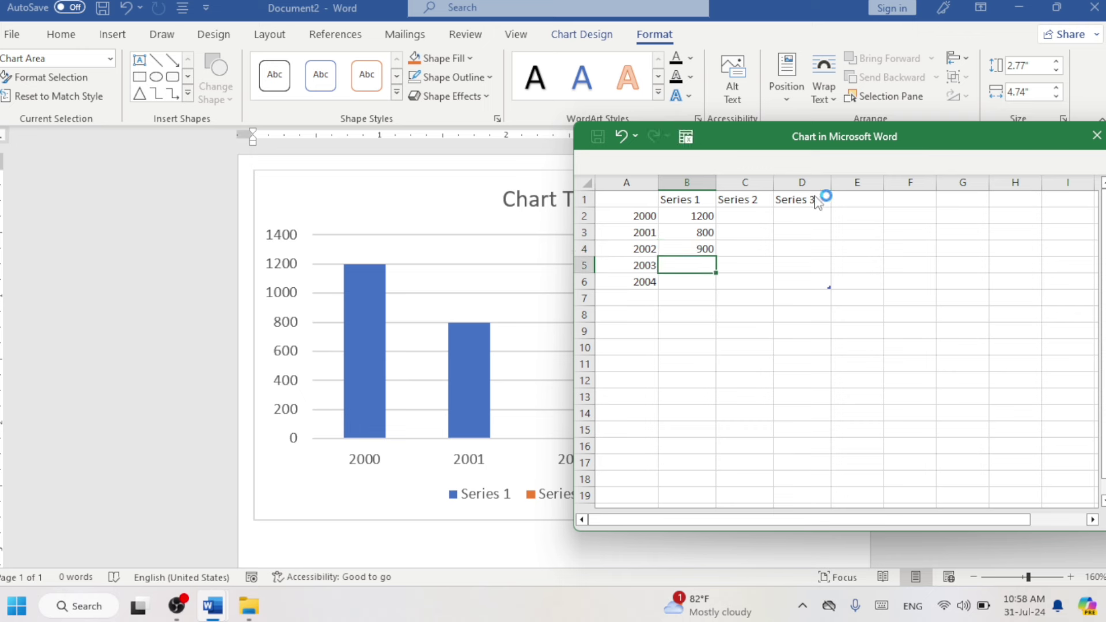
{"action": "type", "text": "13"}
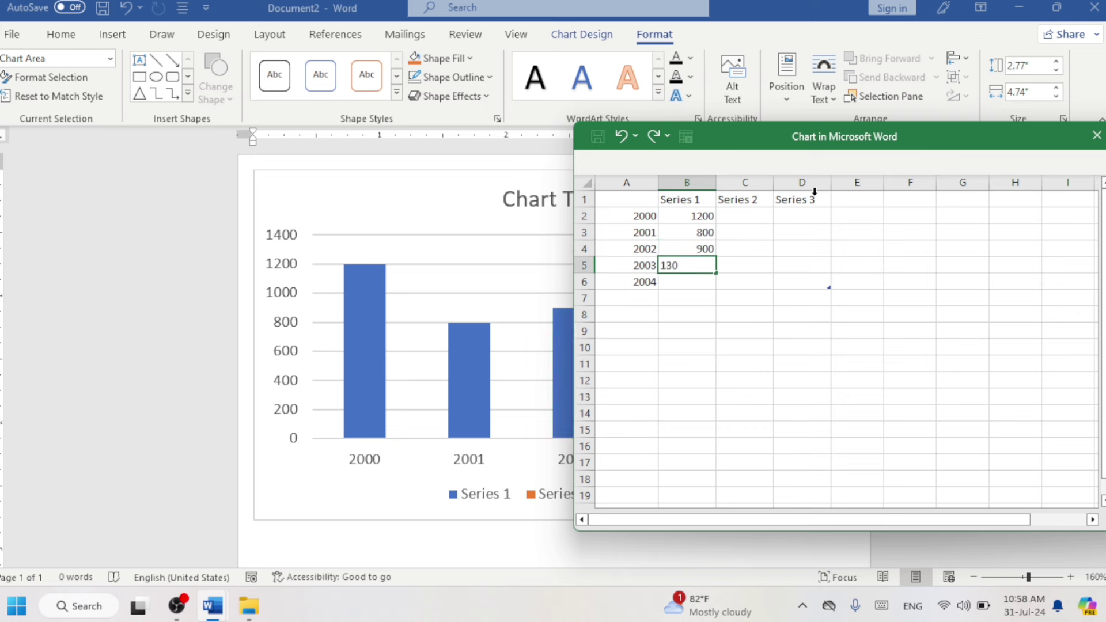
{"action": "type", "text": "0"}
{"action": "key", "text": "Return"}
{"action": "type", "text": "70"}
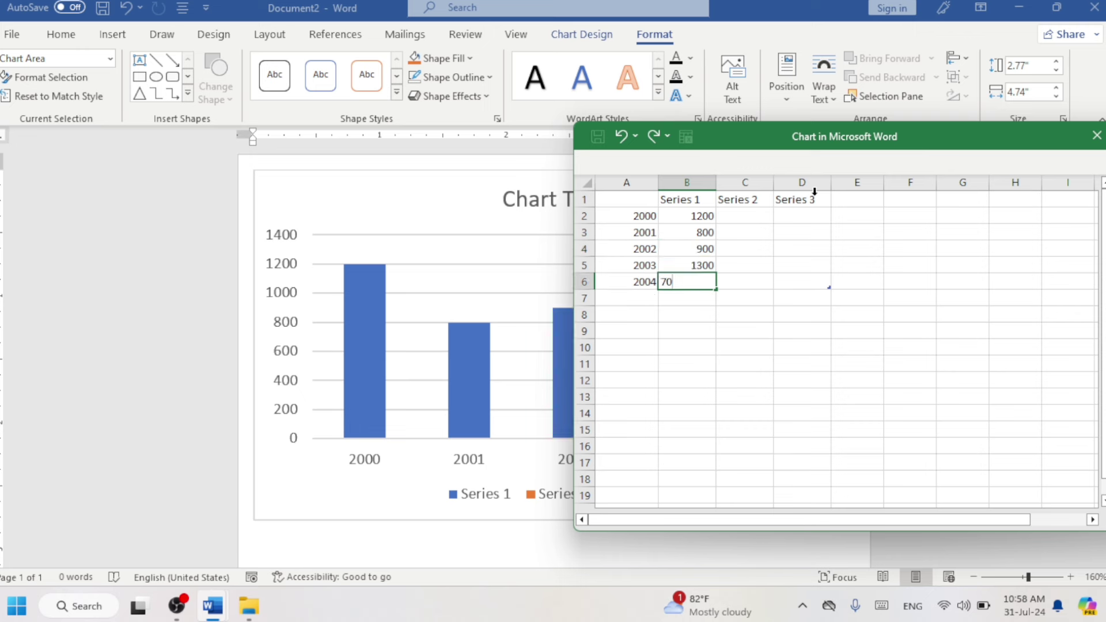
{"action": "key", "text": "Return"}
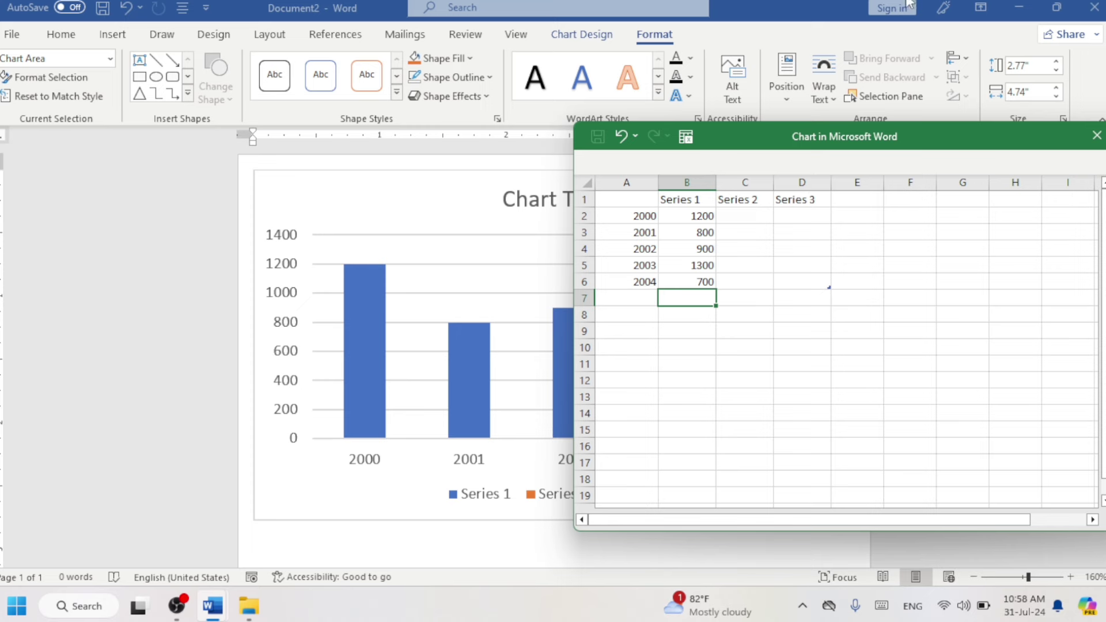
{"action": "left_click_drag", "start_coordinate": [877, 141], "coordinate": [478, 162]}
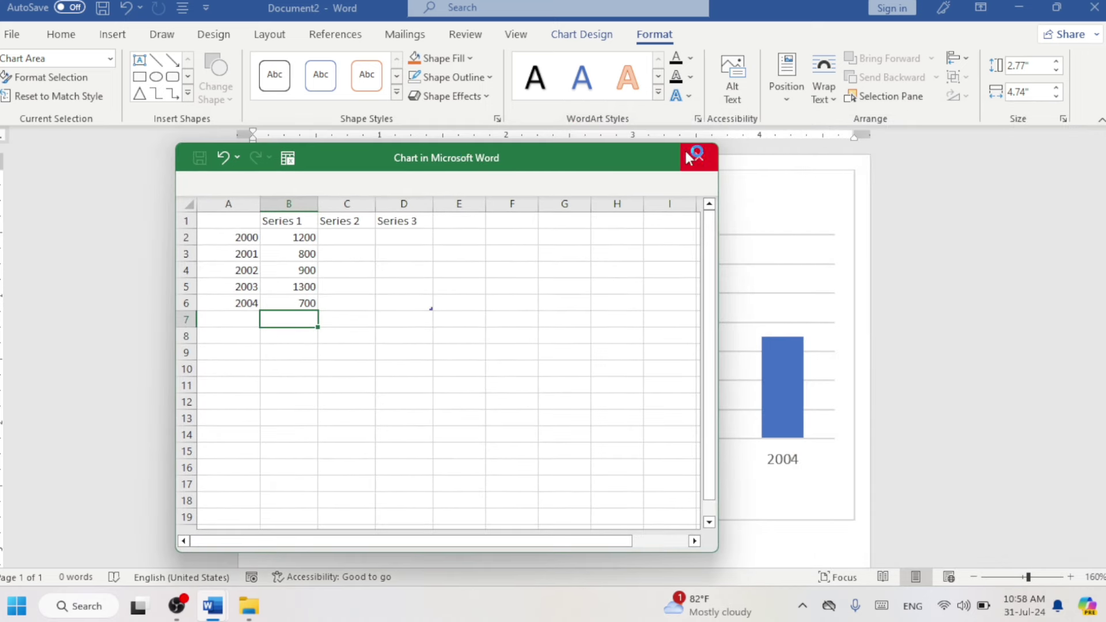
Step: Close the data sheet and resize the column chart to a wider shape
{"action": "left_click", "coordinate": [697, 158]}
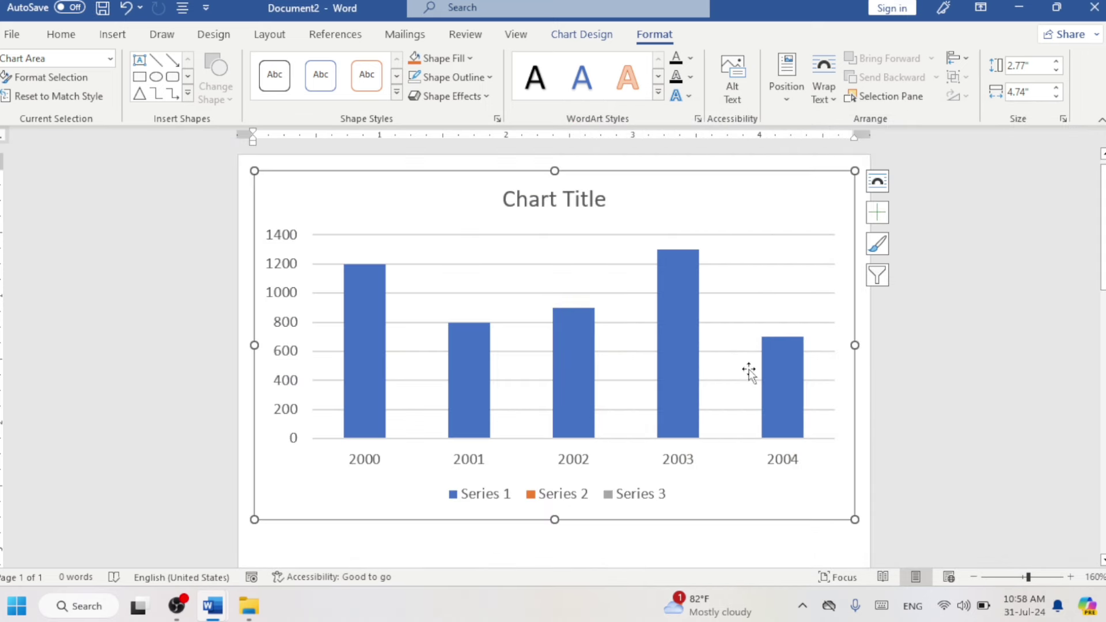
{"action": "left_click_drag", "start_coordinate": [855, 520], "coordinate": [587, 377]}
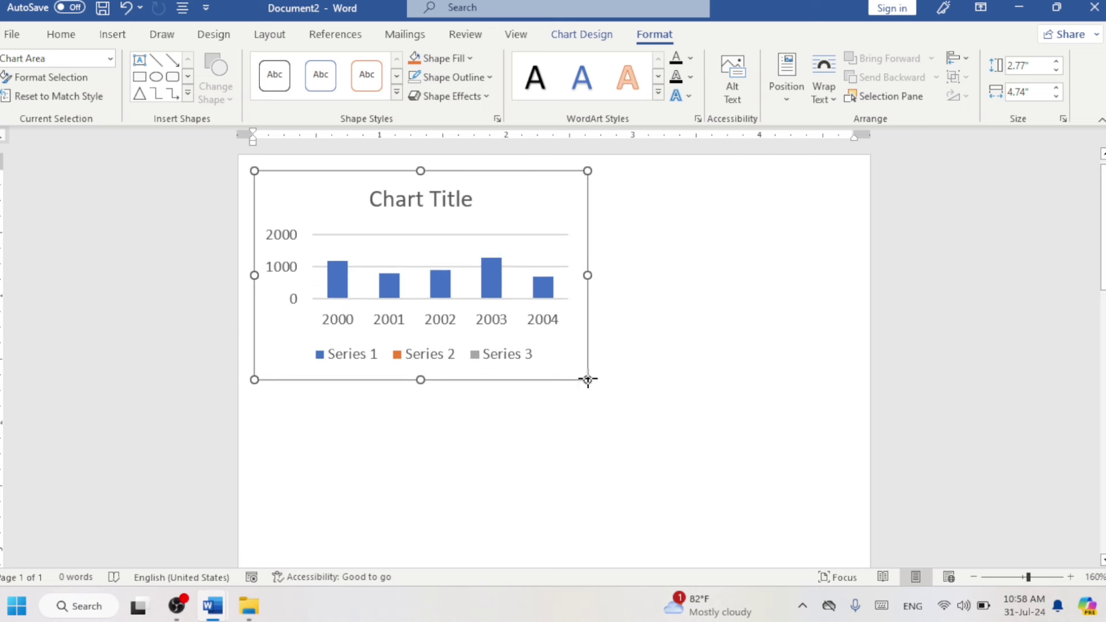
{"action": "scroll", "coordinate": [500, 364], "scroll_direction": "up", "scroll_amount": 4}
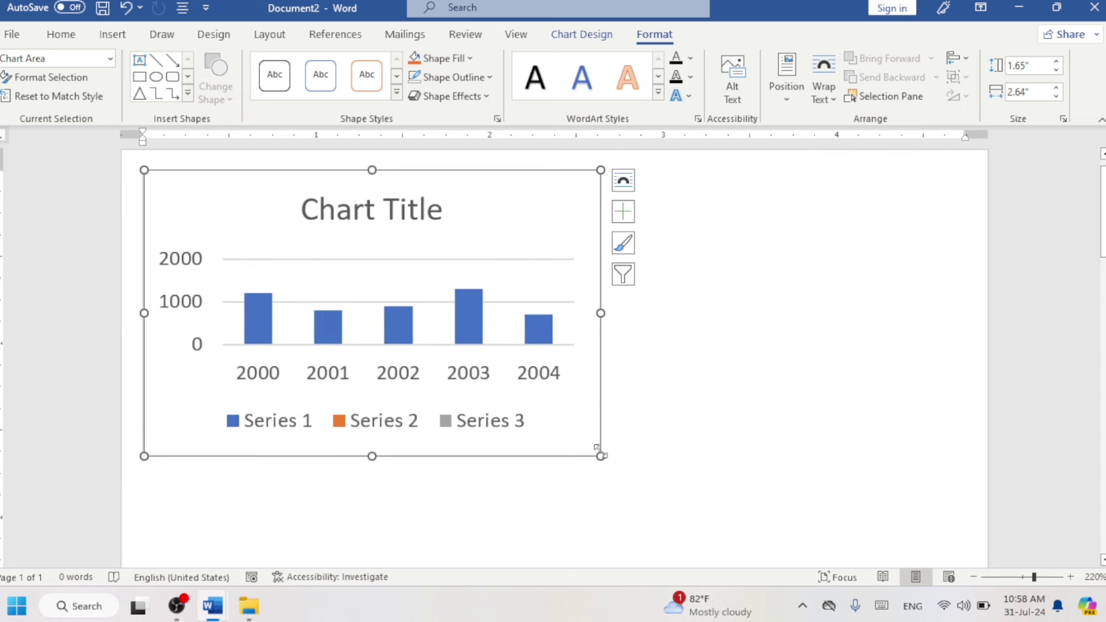
{"action": "left_click_drag", "start_coordinate": [600, 453], "coordinate": [727, 519]}
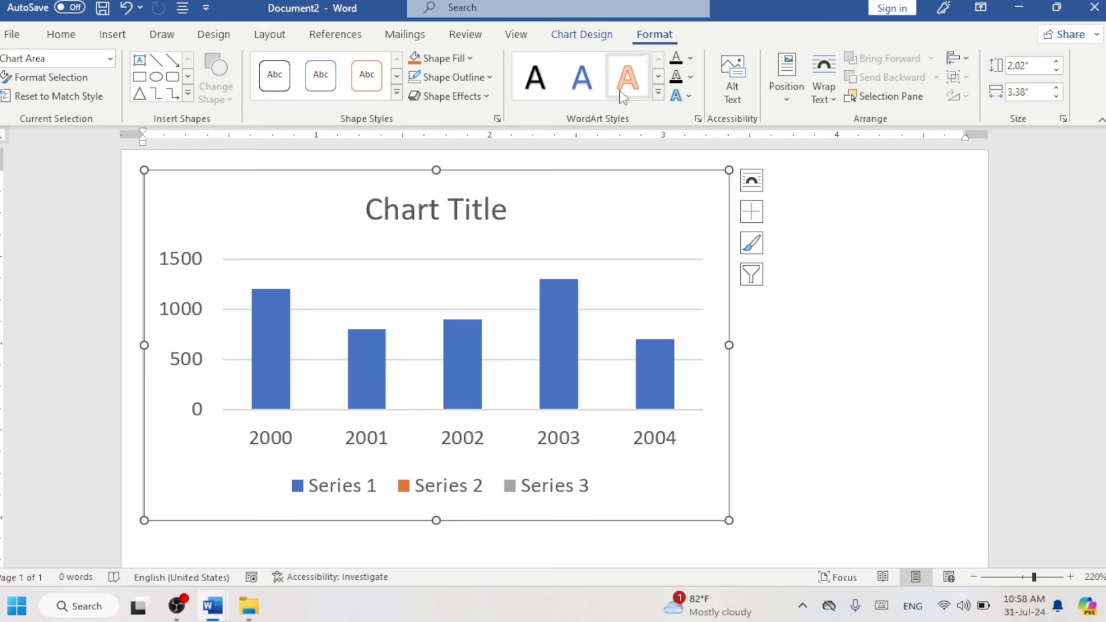
Step: Apply the second chart style, with legend under the title and minor gridlines, and highlight the title
{"action": "left_click", "coordinate": [441, 58]}
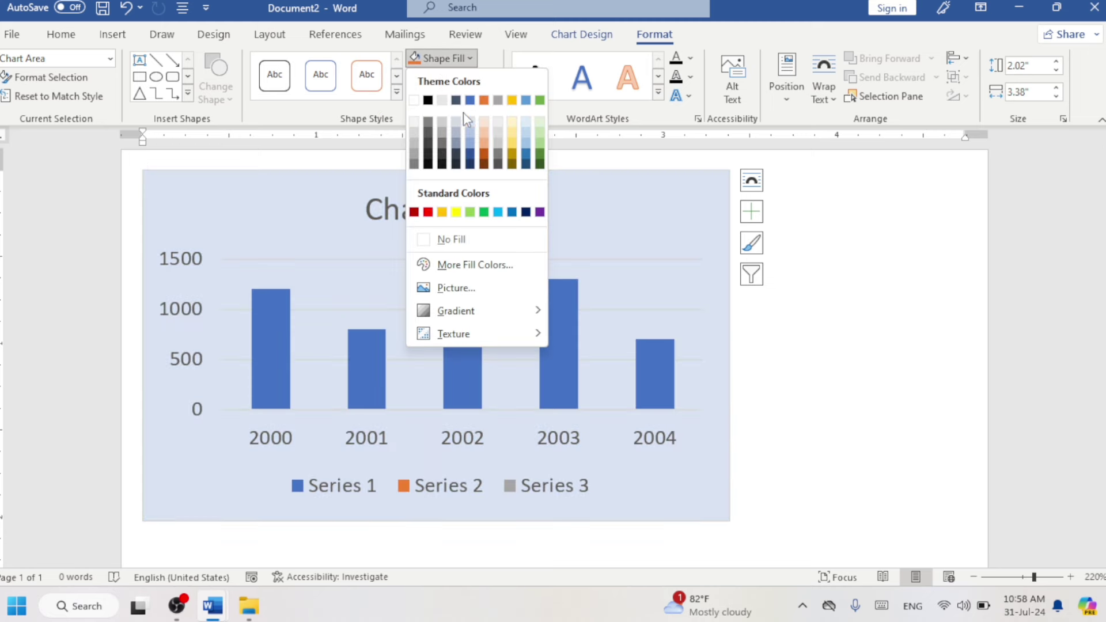
{"action": "left_click", "coordinate": [720, 409]}
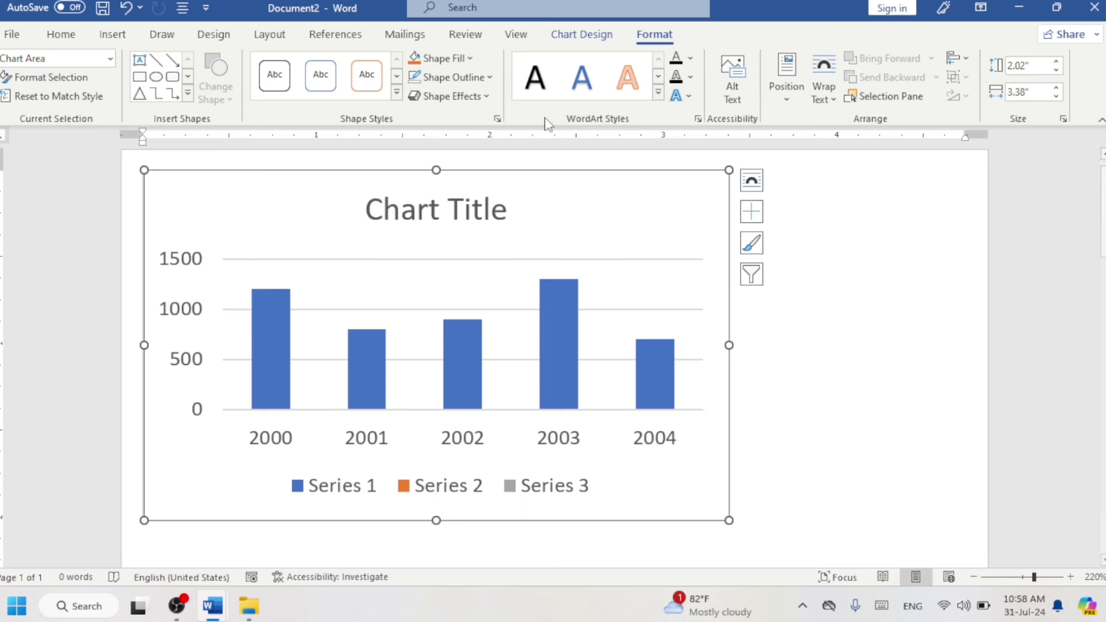
{"action": "left_click", "coordinate": [582, 34]}
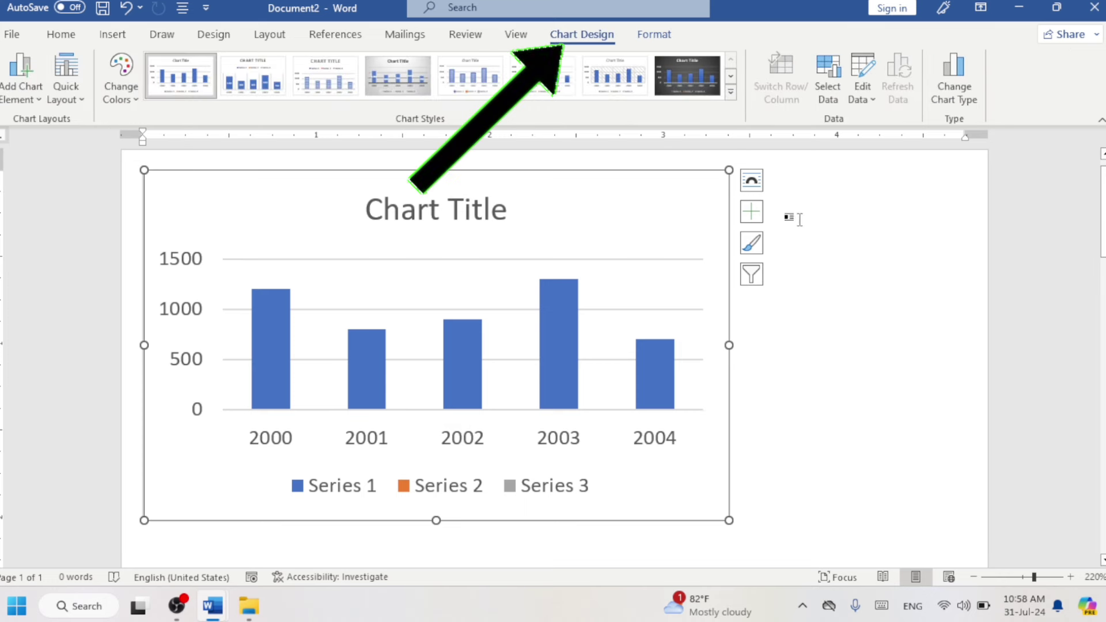
{"action": "left_click", "coordinate": [731, 92]}
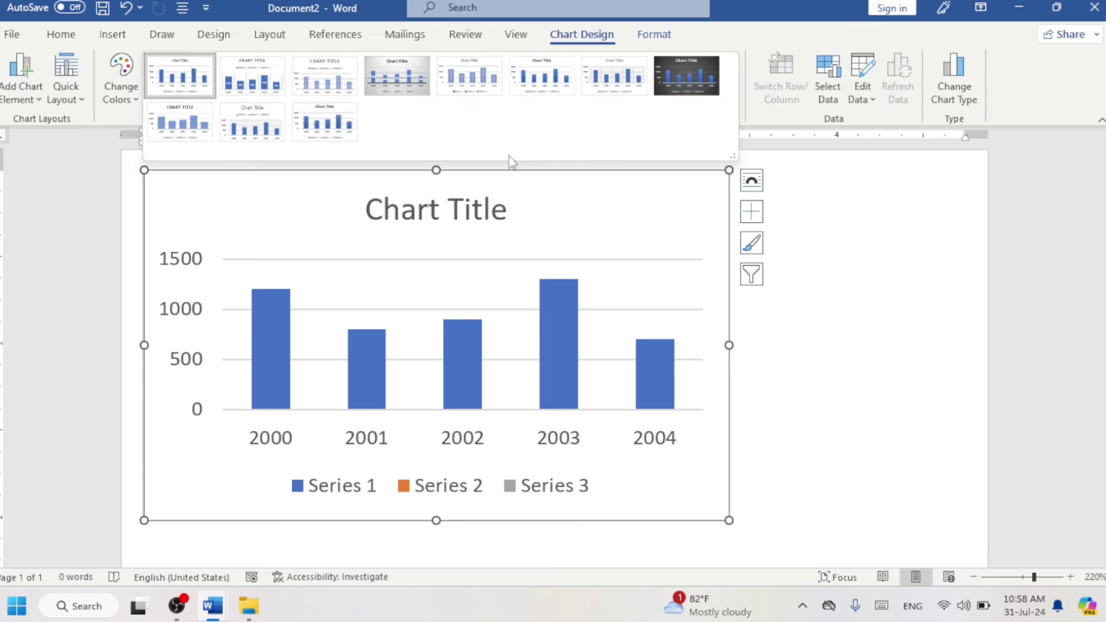
{"action": "left_click", "coordinate": [275, 137]}
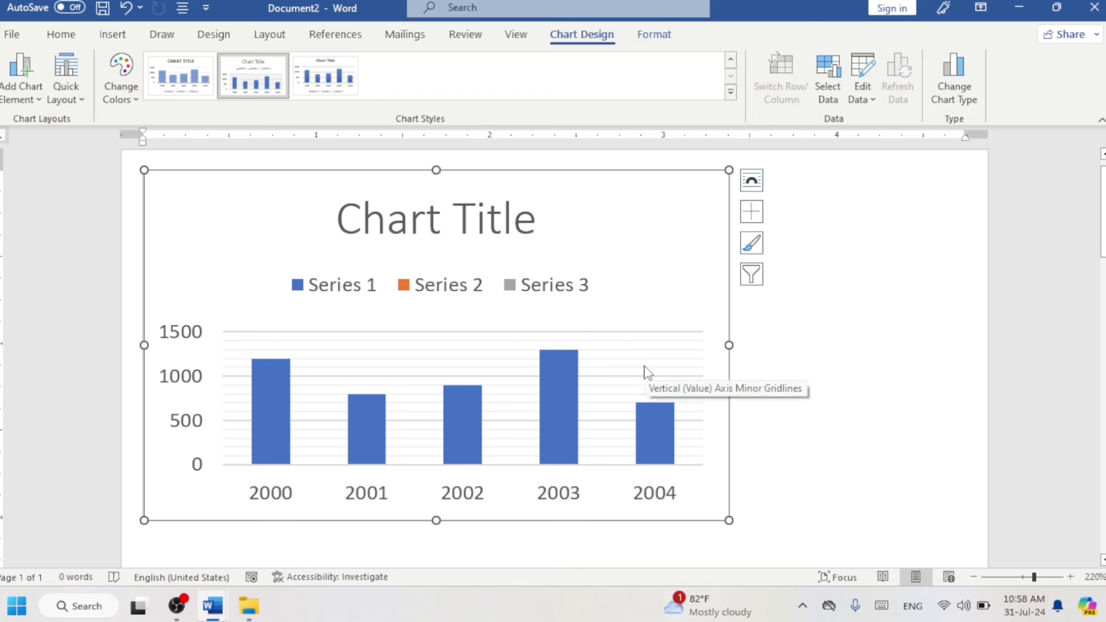
{"action": "left_click", "coordinate": [475, 225]}
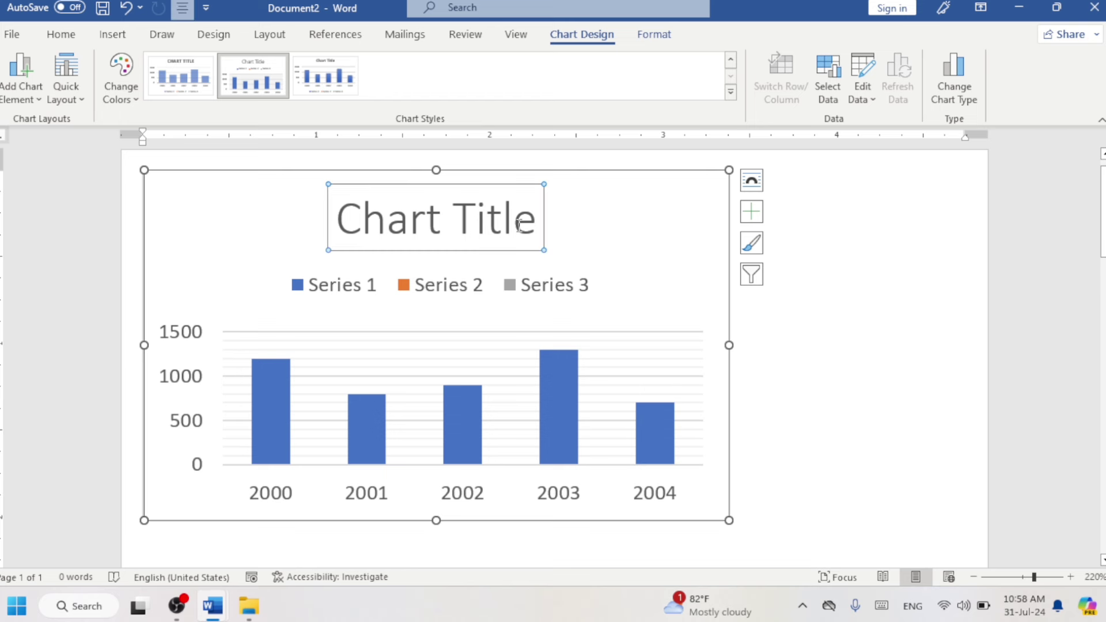
{"action": "left_click_drag", "start_coordinate": [518, 225], "coordinate": [286, 227]}
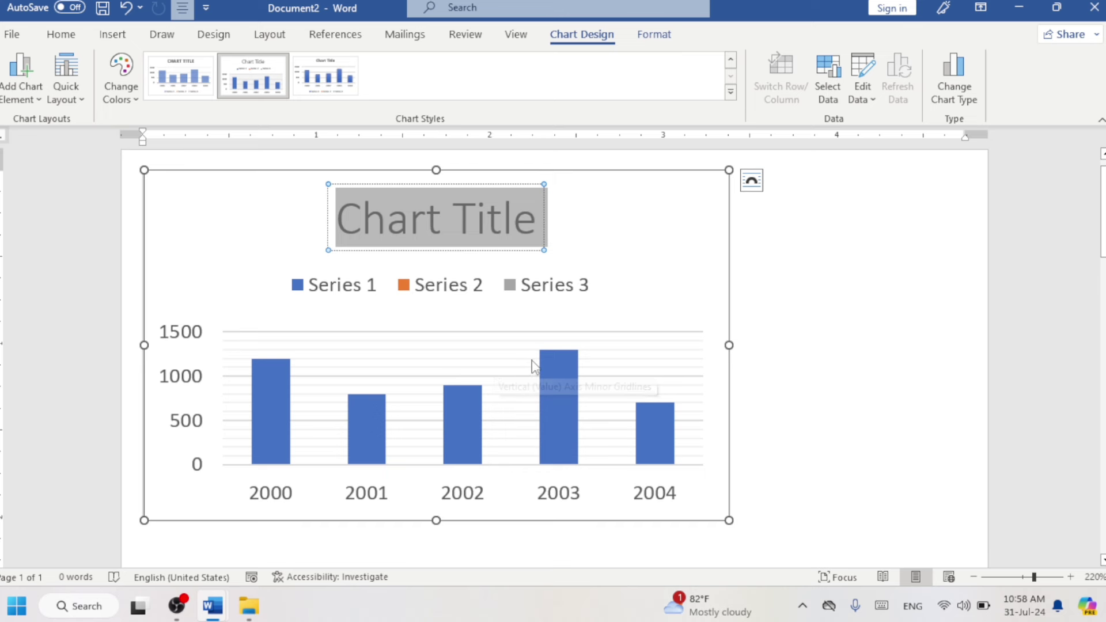
Step: Change the chart type to Line with Markers
{"action": "left_click", "coordinate": [954, 81]}
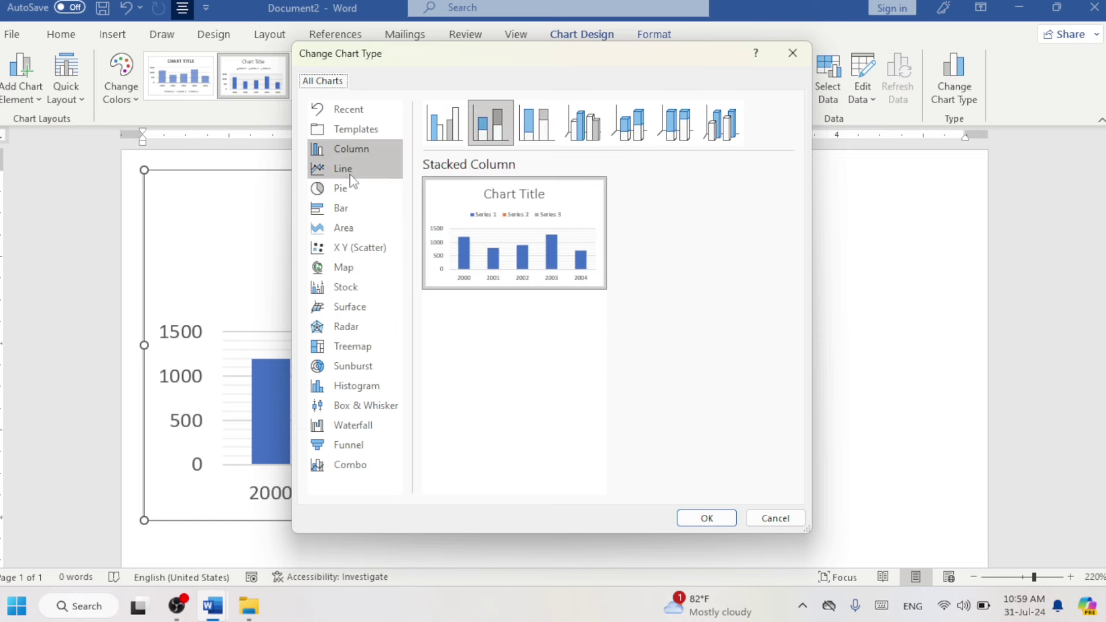
{"action": "left_click", "coordinate": [349, 169]}
{"action": "left_click", "coordinate": [581, 140]}
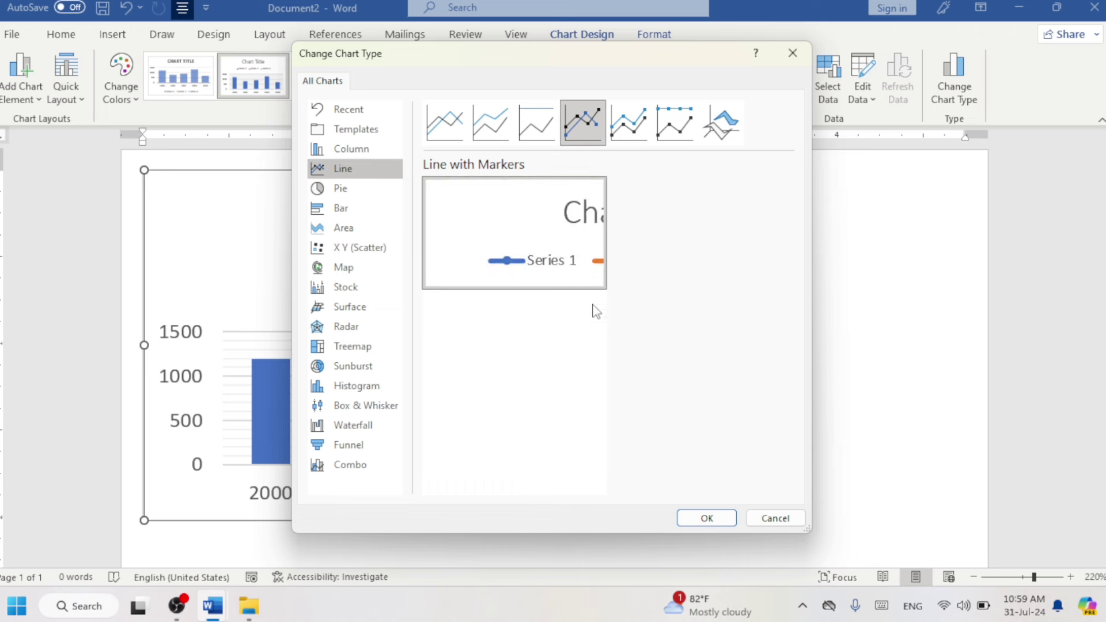
{"action": "left_click", "coordinate": [705, 517]}
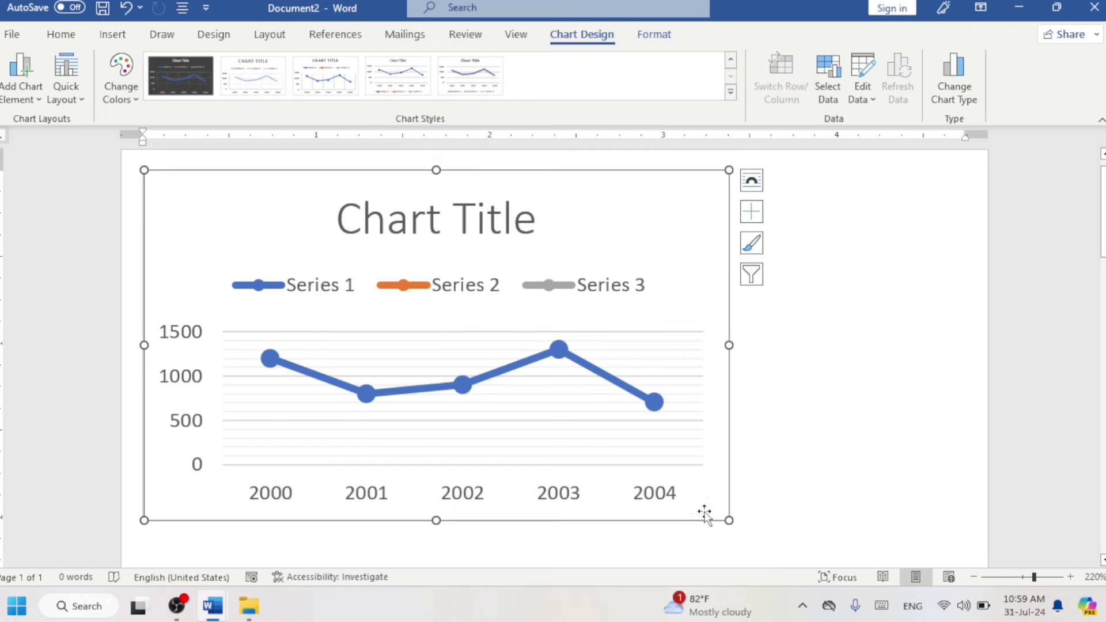
Step: Change the chart type to Pie, showing Series 1 across 2000–2004
{"action": "left_click", "coordinate": [955, 92]}
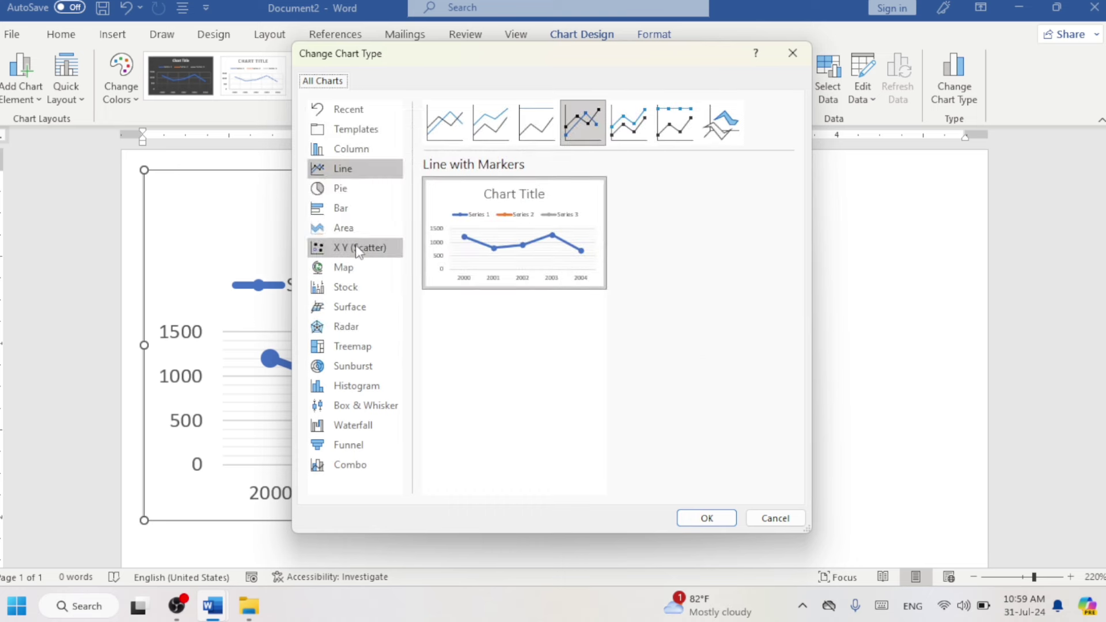
{"action": "left_click", "coordinate": [341, 188]}
{"action": "mouse_move", "coordinate": [444, 123]}
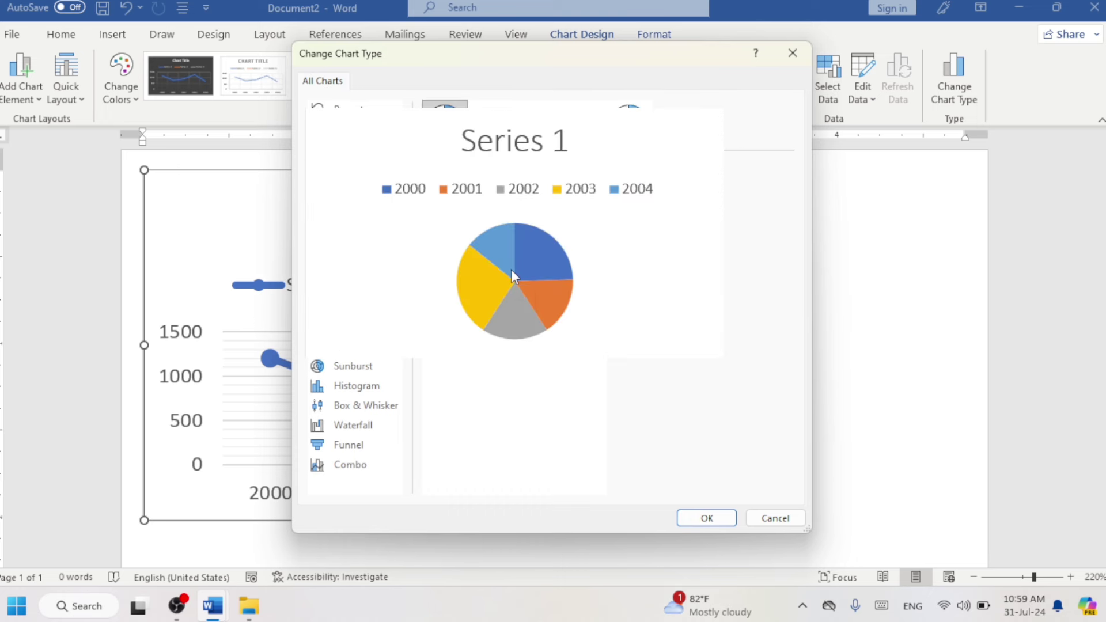
{"action": "left_click", "coordinate": [708, 518]}
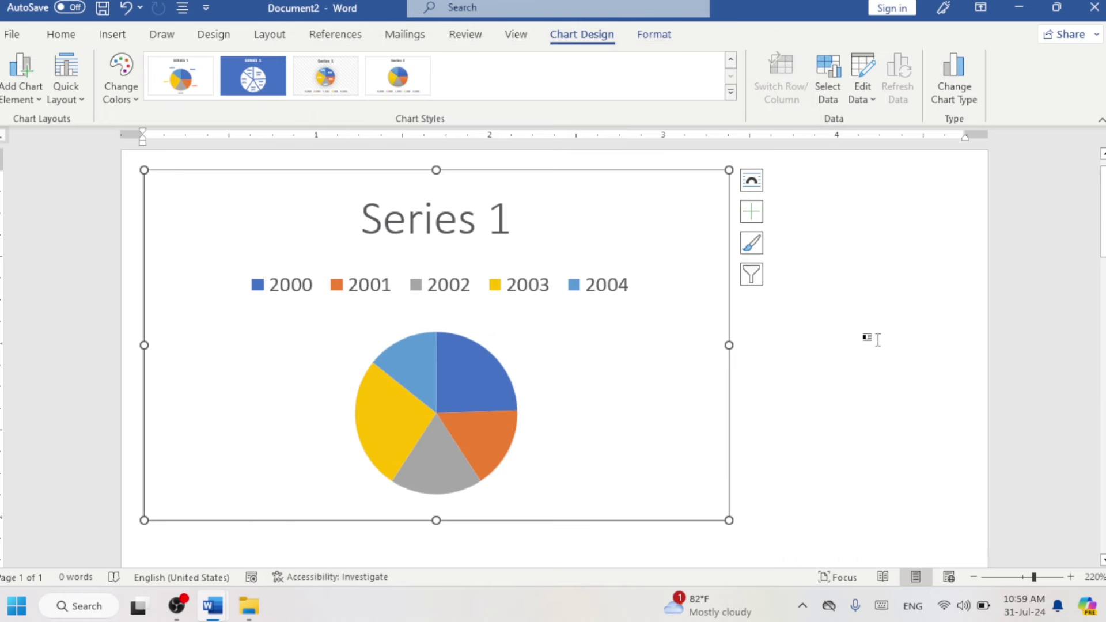
{"action": "left_click", "coordinate": [886, 370]}
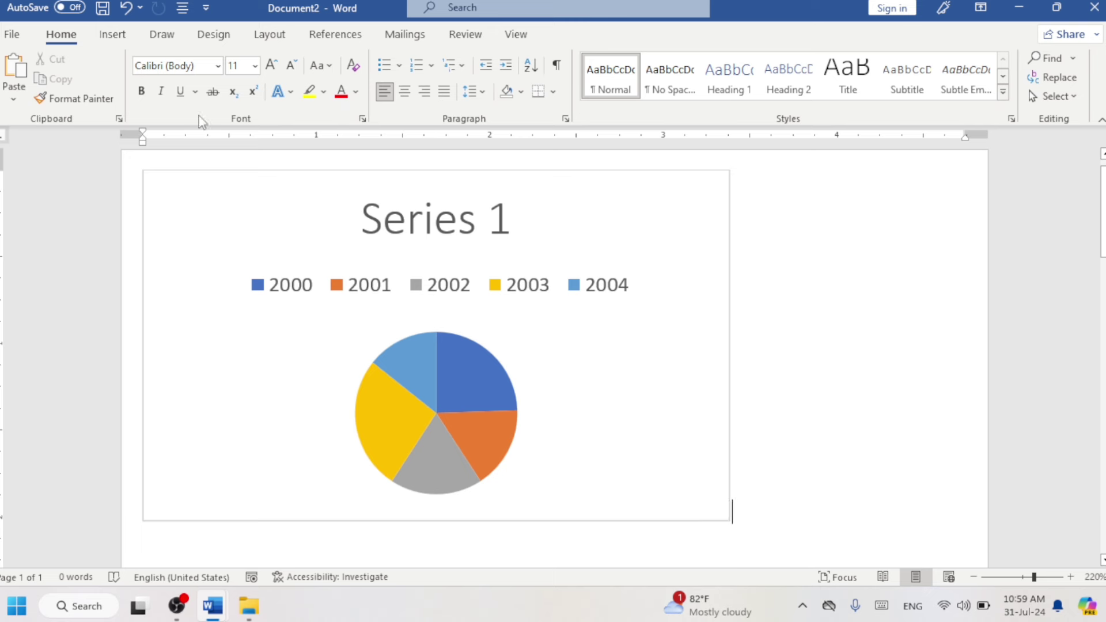
Step: Start a Screen Clipping from the Insert tab's Screenshot menu
{"action": "left_click", "coordinate": [109, 37]}
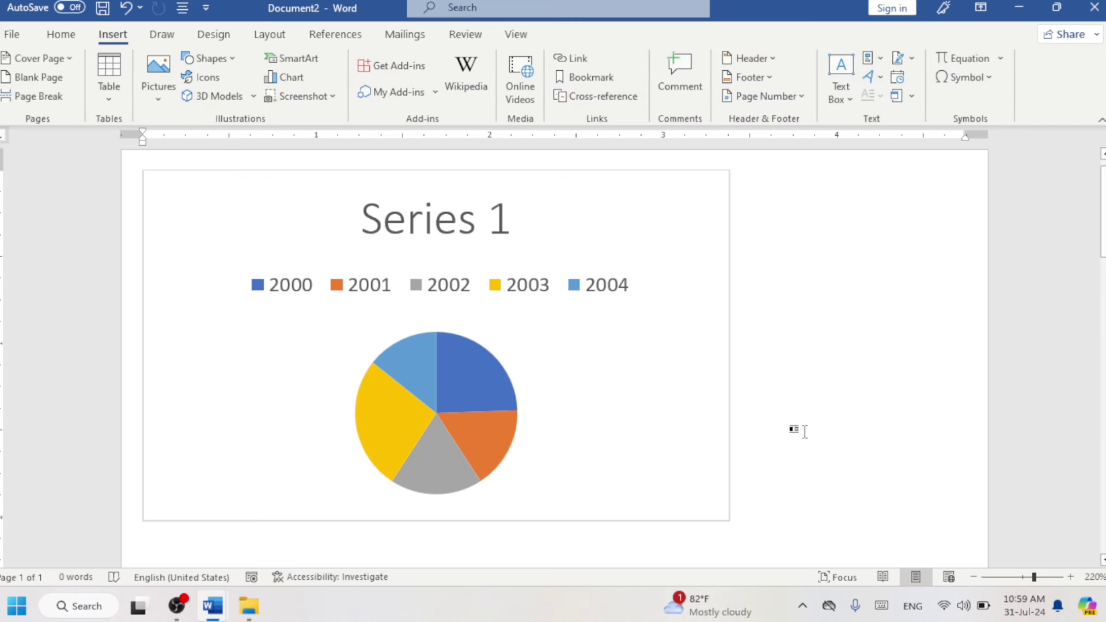
{"action": "scroll", "coordinate": [685, 450], "scroll_direction": "down", "scroll_amount": 5}
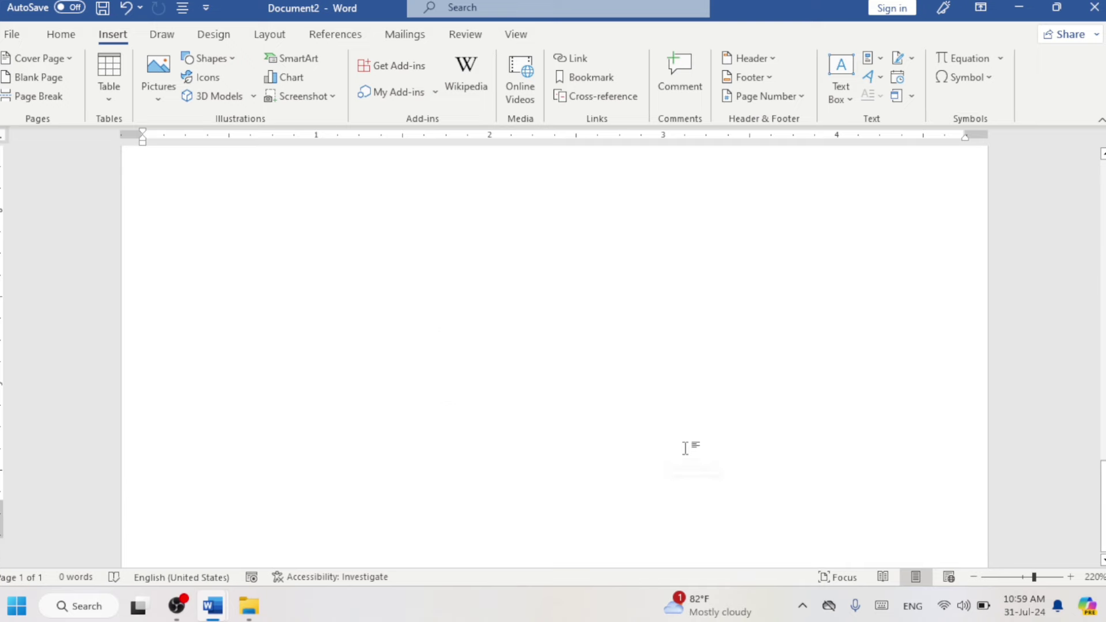
{"action": "scroll", "coordinate": [684, 447], "scroll_direction": "up", "scroll_amount": 5}
{"action": "scroll", "coordinate": [684, 441], "scroll_direction": "down", "scroll_amount": 5}
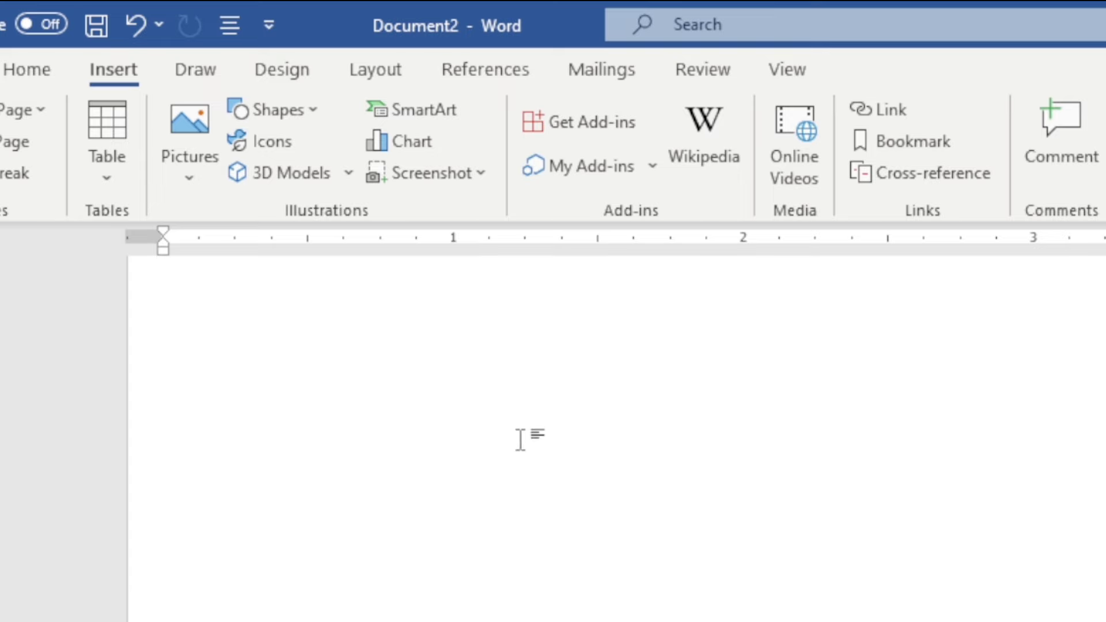
{"action": "left_click", "coordinate": [423, 175]}
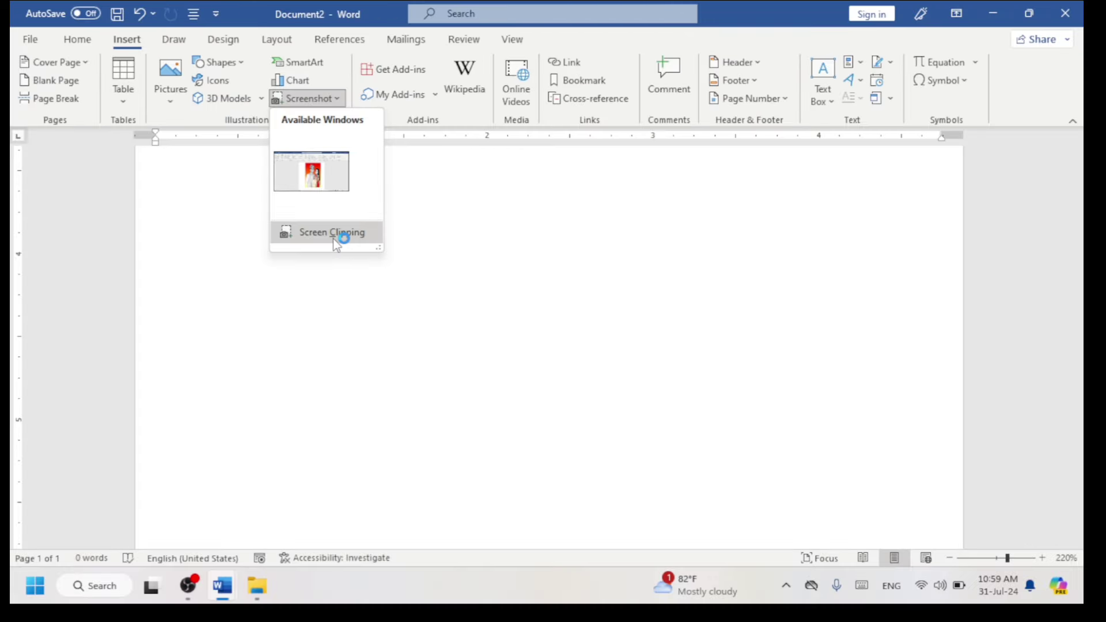
{"action": "left_click", "coordinate": [474, 418]}
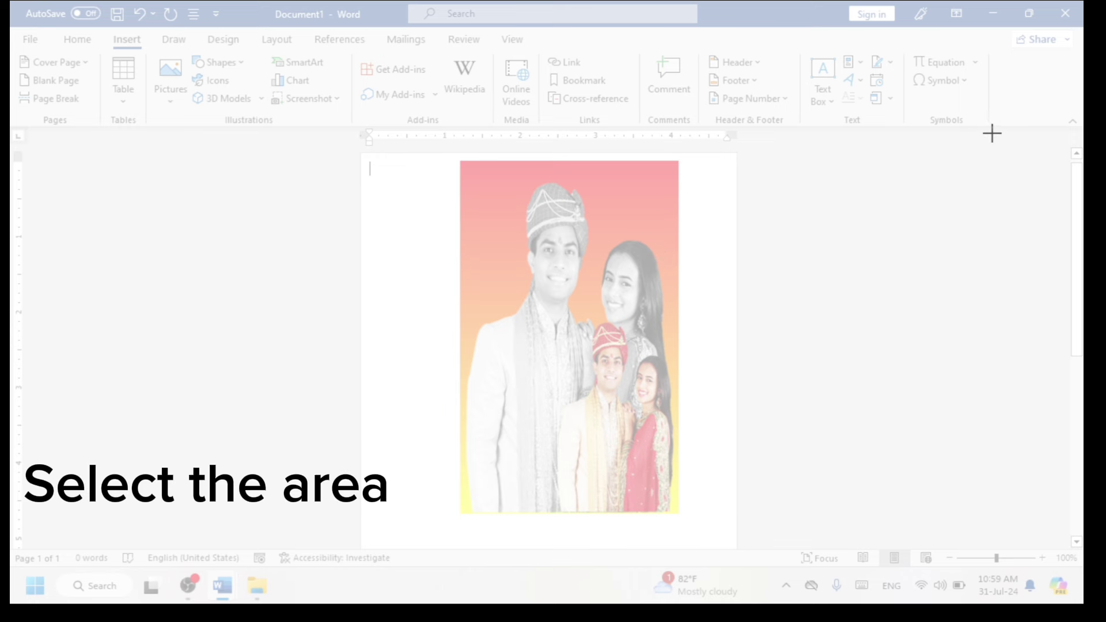
Step: Clip the Symbols ribbon group as a picture and set it In Front of Text
{"action": "left_click_drag", "start_coordinate": [992, 134], "coordinate": [903, 45]}
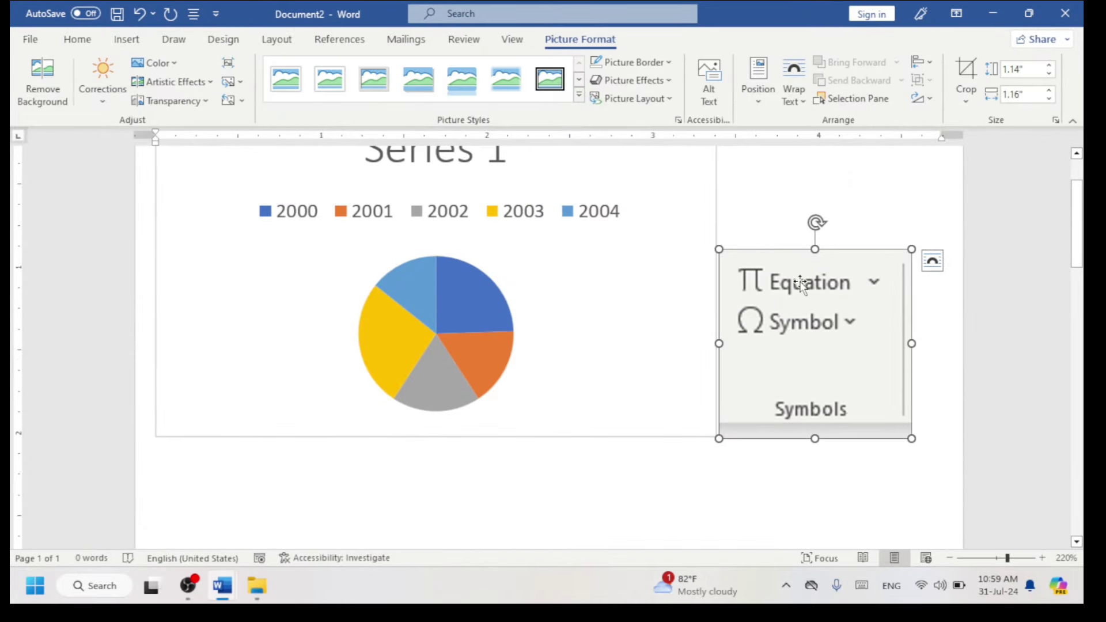
{"action": "left_click", "coordinate": [793, 81]}
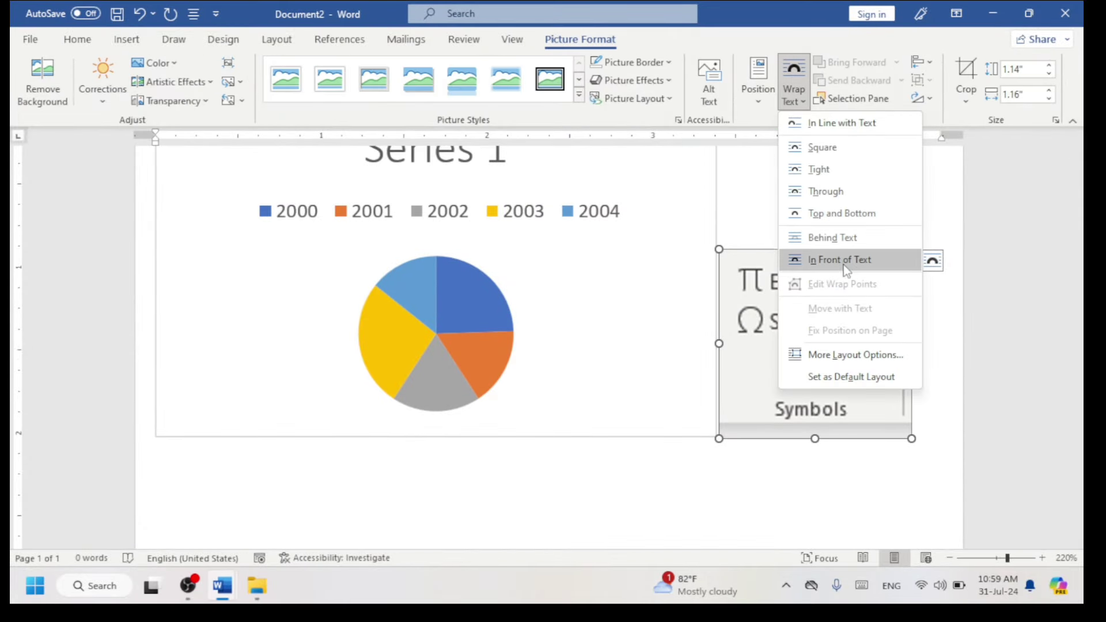
{"action": "left_click", "coordinate": [841, 258]}
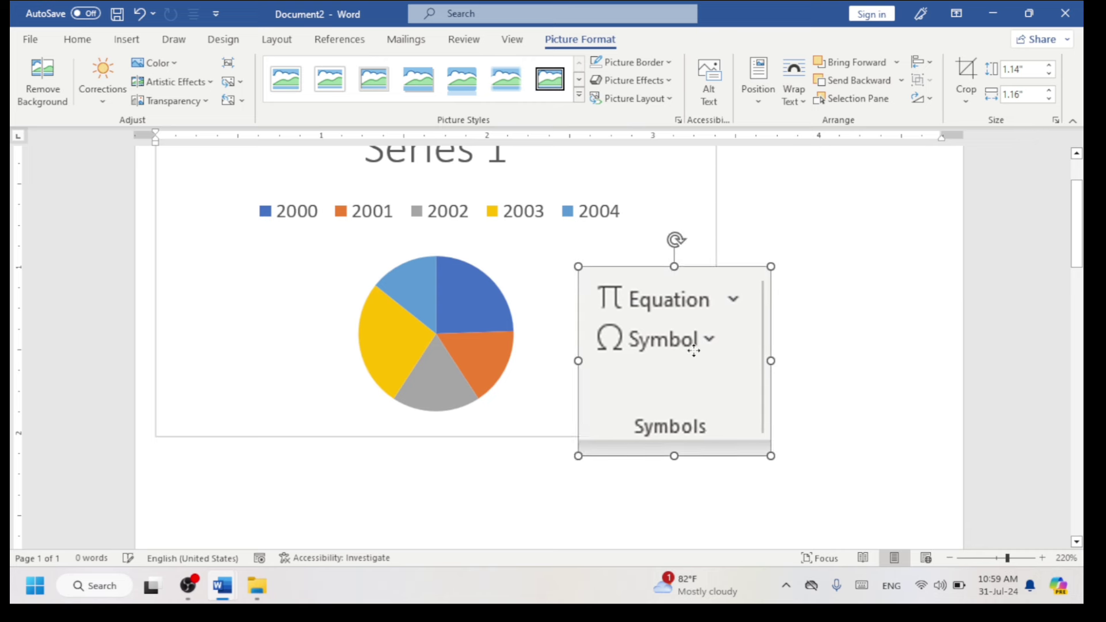
Step: Enlarge the Symbols picture to about double size and place it beside the pie chart
{"action": "left_click_drag", "start_coordinate": [836, 344], "coordinate": [691, 347]}
{"action": "mouse_move", "coordinate": [768, 441]}
{"action": "left_mouse_down"}
{"action": "mouse_move", "coordinate": [656, 327]}
{"action": "mouse_move", "coordinate": [810, 372]}
{"action": "left_mouse_up"}
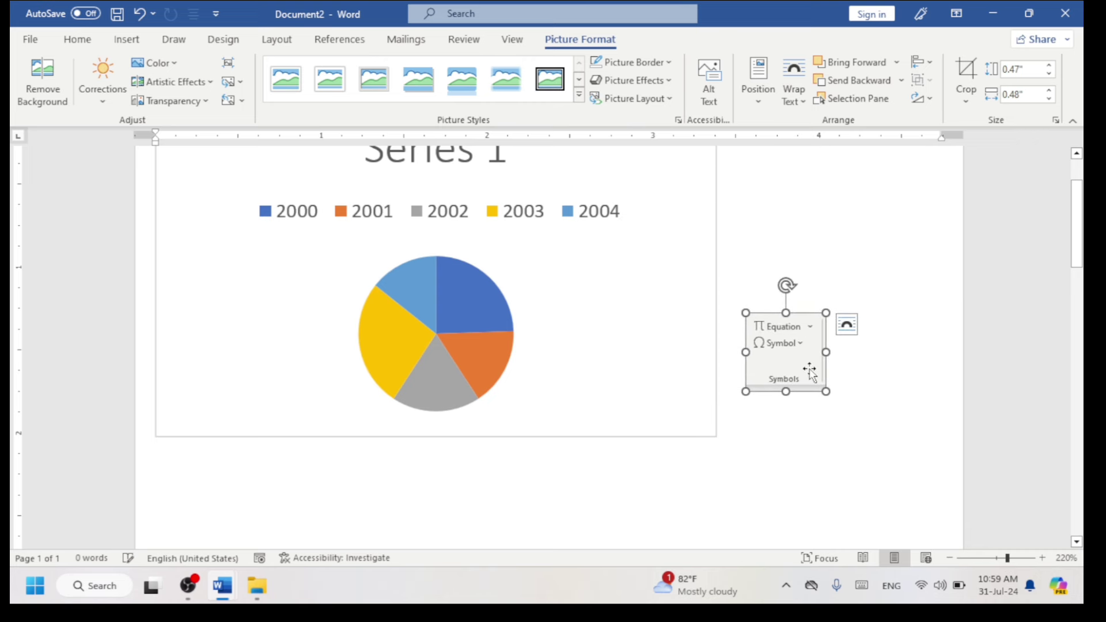
{"action": "scroll", "coordinate": [651, 337], "scroll_direction": "up", "scroll_amount": 3}
{"action": "left_click_drag", "start_coordinate": [788, 437], "coordinate": [775, 225]}
{"action": "left_click", "coordinate": [127, 39]}
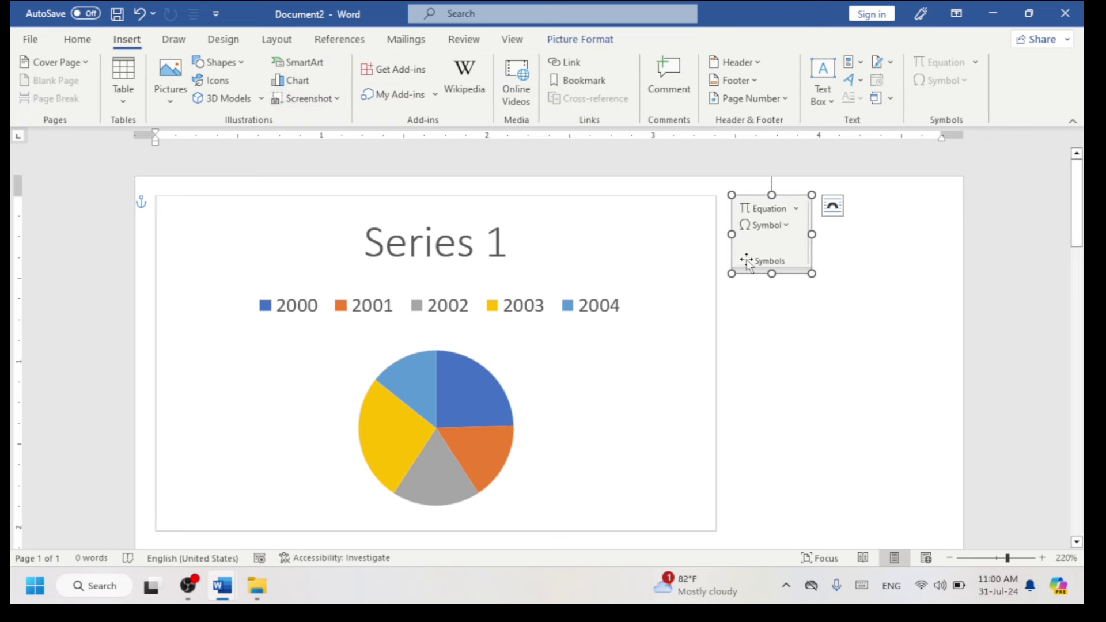
{"action": "left_click_drag", "start_coordinate": [780, 249], "coordinate": [759, 280]}
{"action": "left_click_drag", "start_coordinate": [817, 336], "coordinate": [873, 382]}
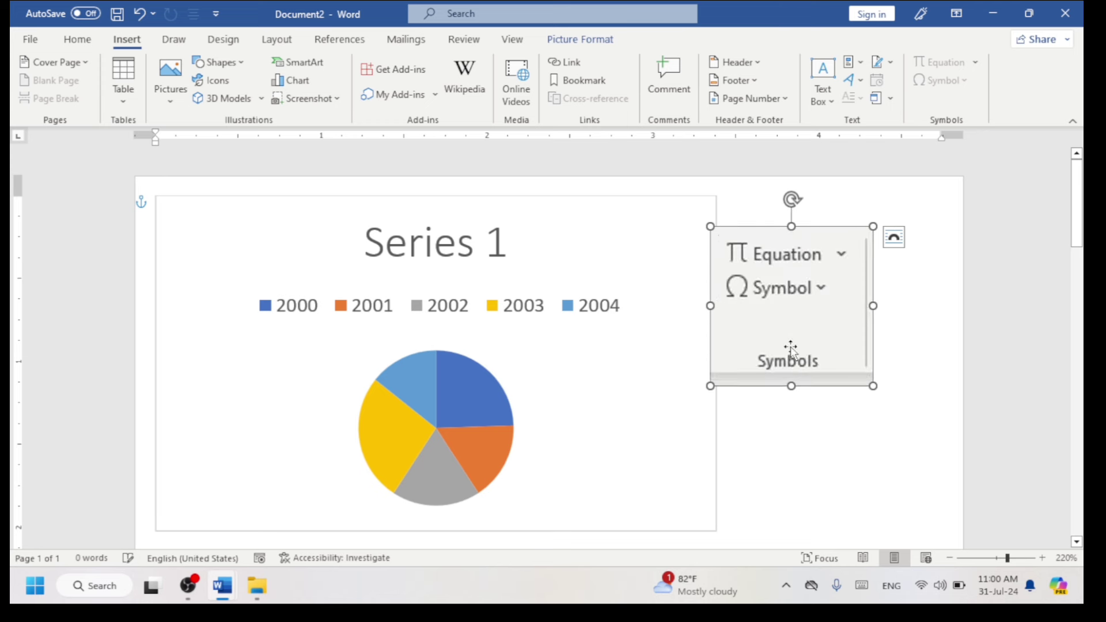
{"action": "mouse_move", "coordinate": [790, 350]}
{"action": "left_mouse_down"}
{"action": "mouse_move", "coordinate": [822, 313]}
{"action": "mouse_move", "coordinate": [799, 309]}
{"action": "left_mouse_up"}
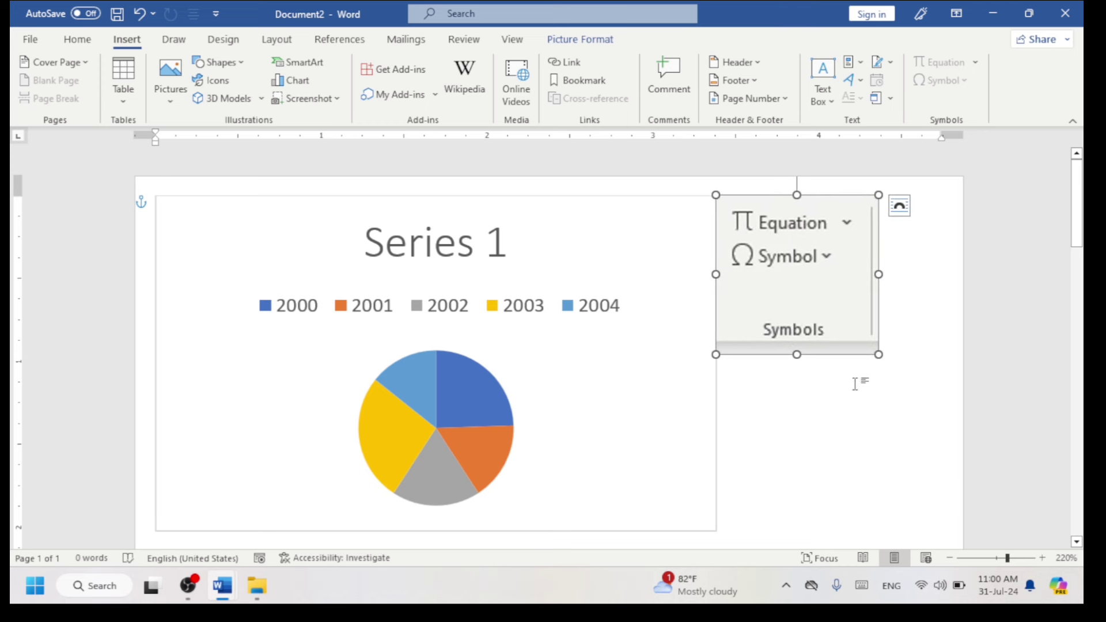
{"action": "left_click", "coordinate": [789, 457]}
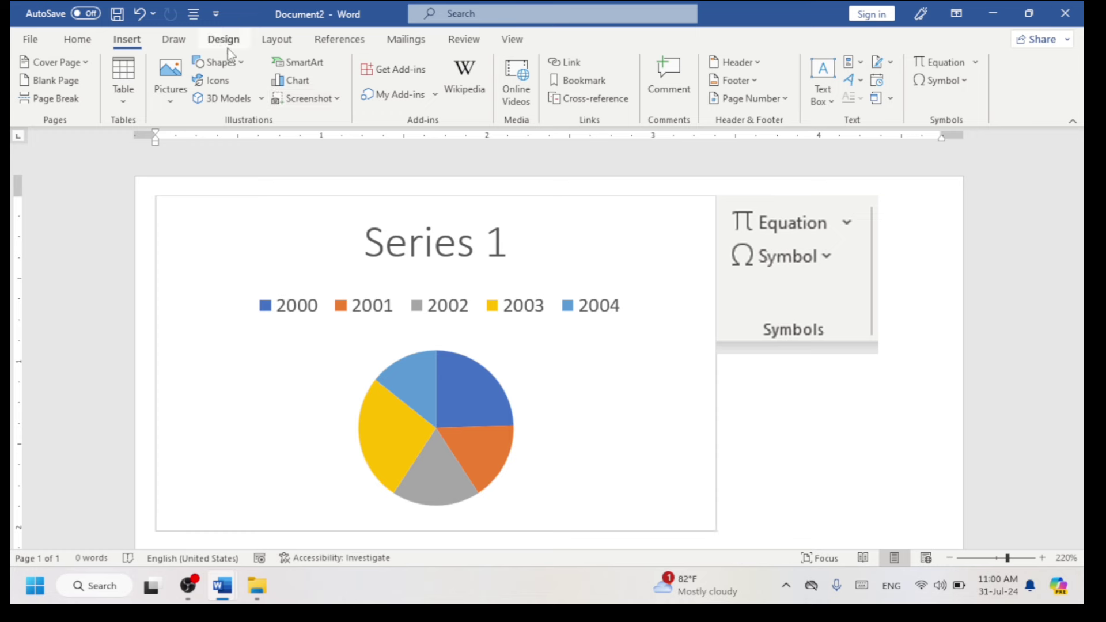